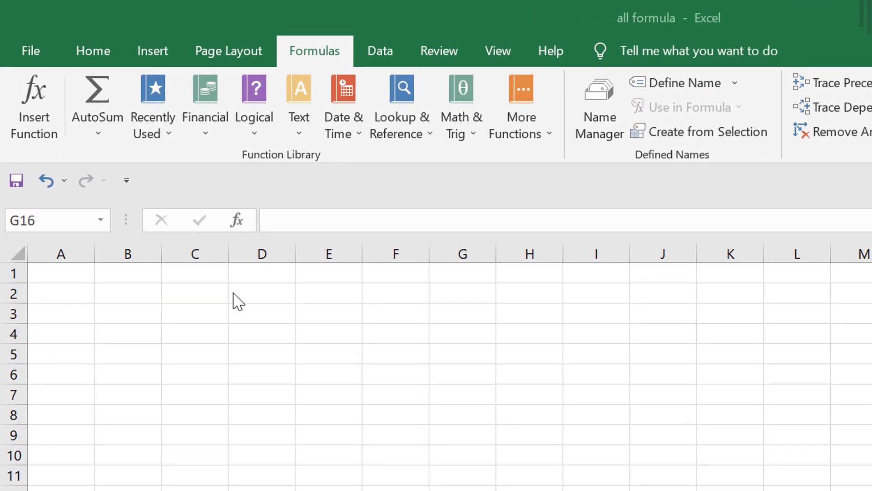
- Enter the numbers 90, 88 and 10 in cells C3 to C5
{"action": "double_click", "coordinate": [216, 308]}
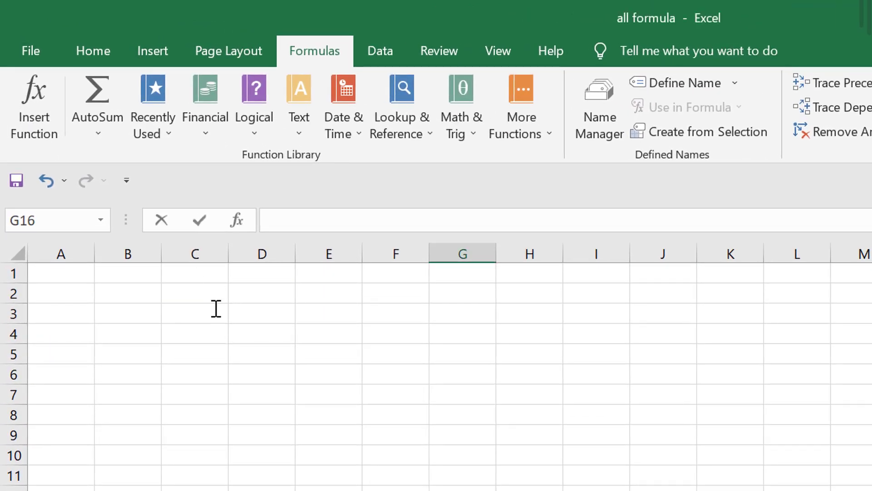
{"action": "left_click", "coordinate": [214, 308]}
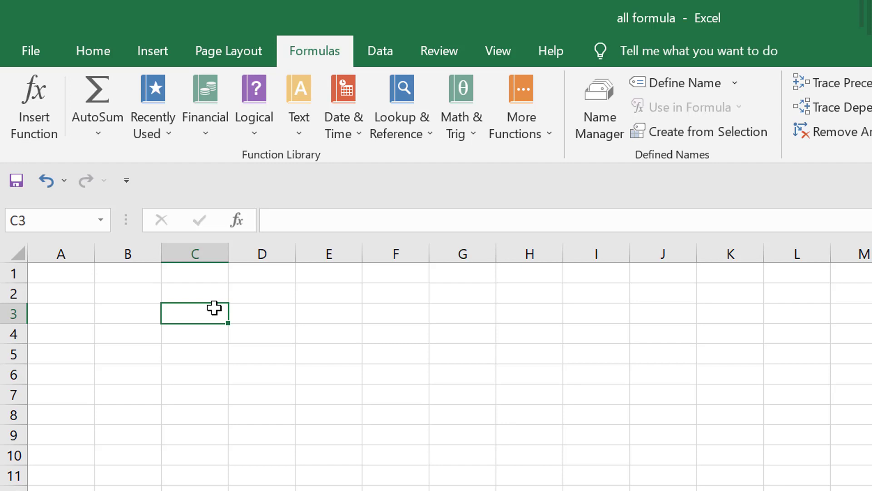
{"action": "type", "text": "90"}
{"action": "key", "text": "Return"}
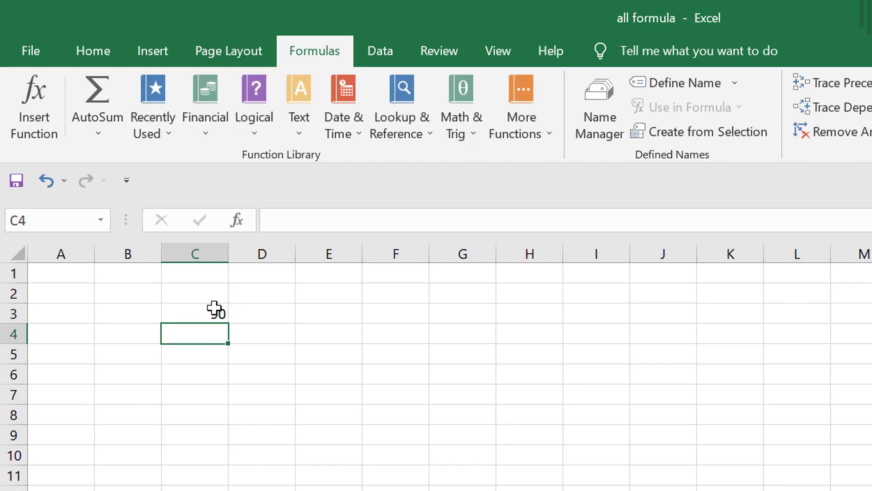
{"action": "type", "text": "88"}
{"action": "key", "text": "Return"}
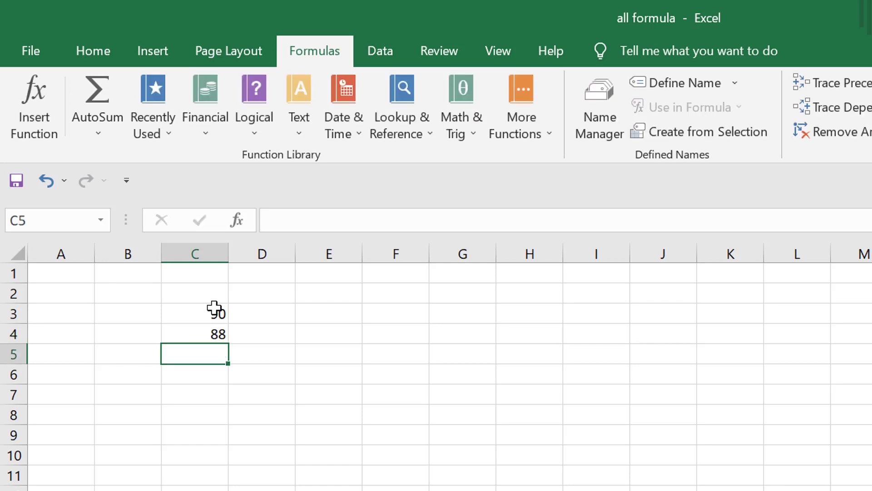
{"action": "type", "text": "10"}
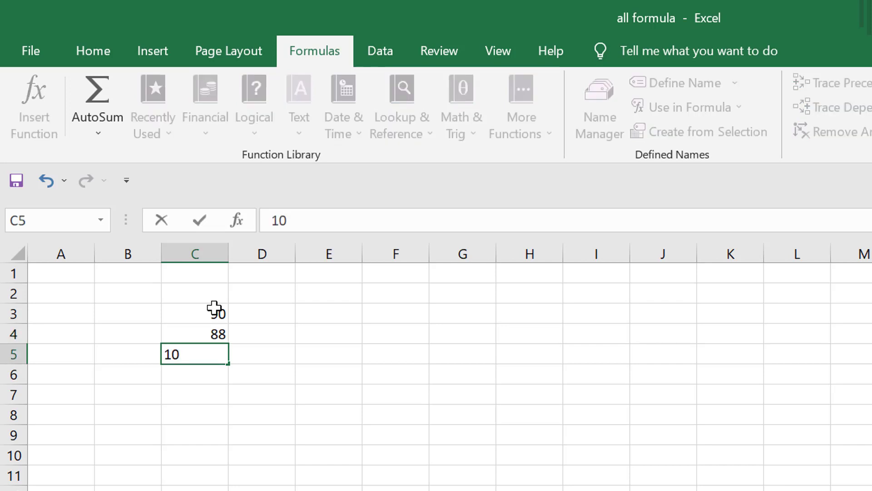
{"action": "key", "text": "Return"}
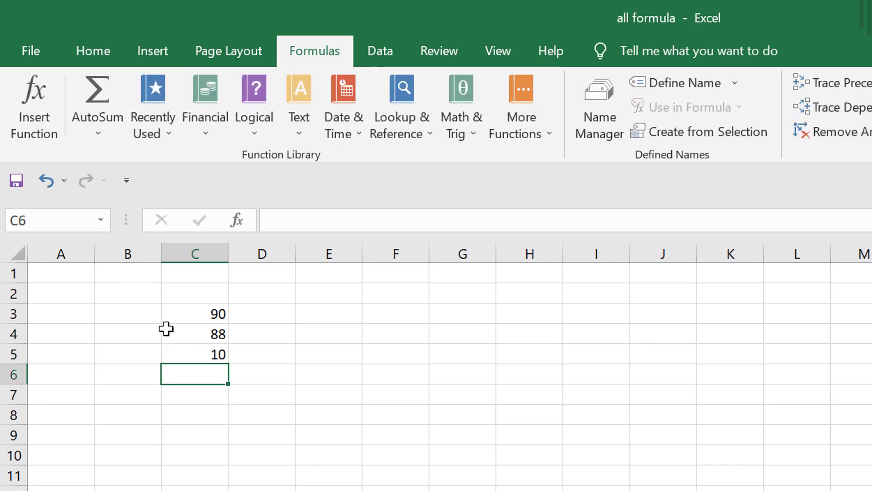
- Enter the formula =SUM(C3:C5) in cell D6 and select that cell to show its formula
{"action": "left_click", "coordinate": [248, 377]}
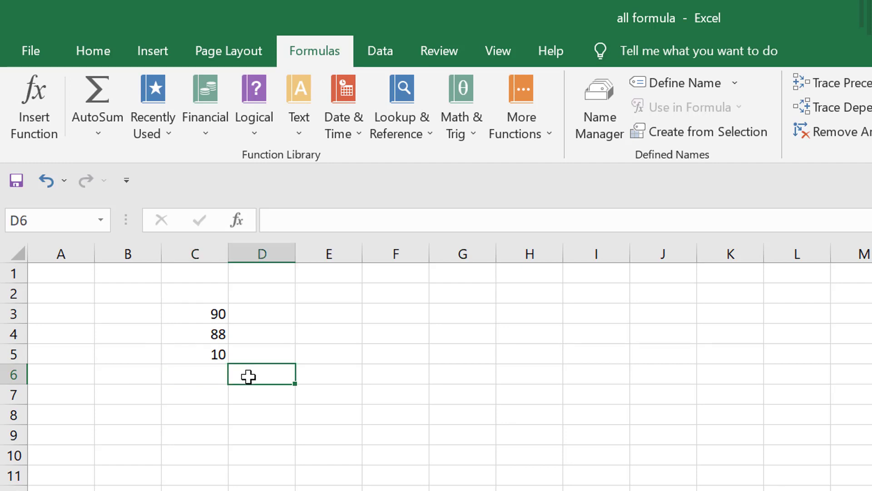
{"action": "type", "text": "=SU"}
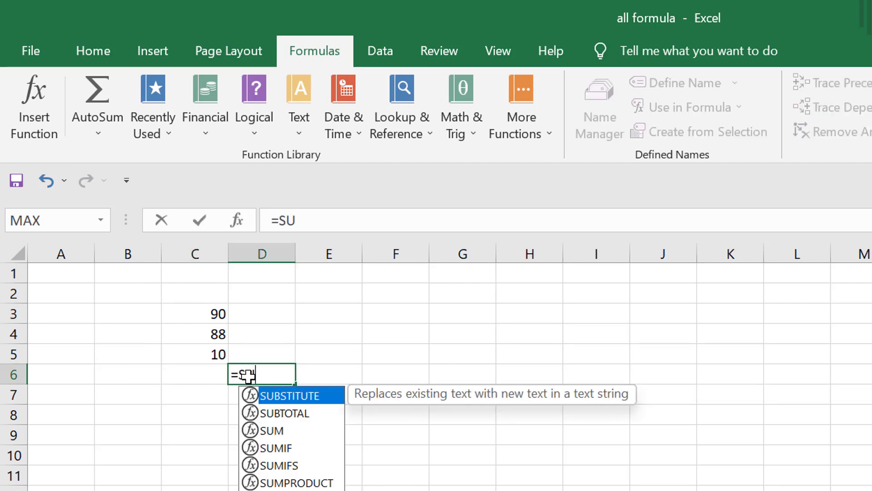
{"action": "type", "text": "M("}
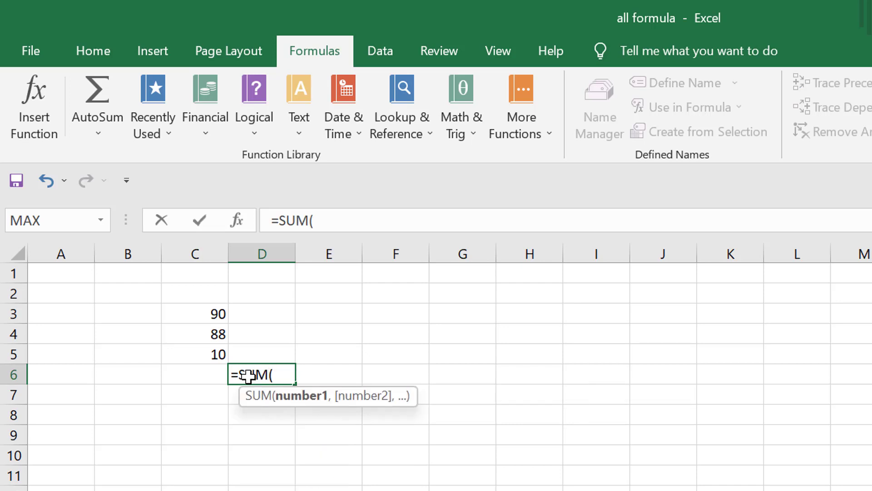
{"action": "left_click_drag", "start_coordinate": [195, 309], "coordinate": [225, 353]}
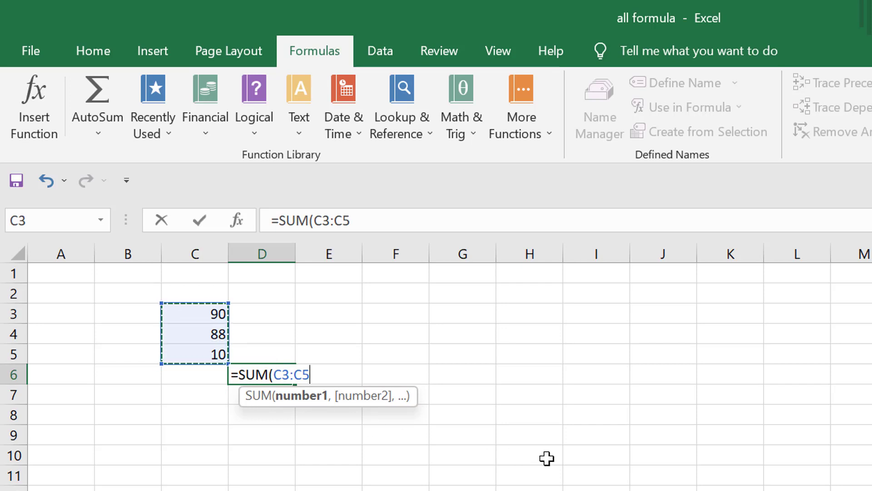
{"action": "type", "text": ")"}
{"action": "key", "text": "Return"}
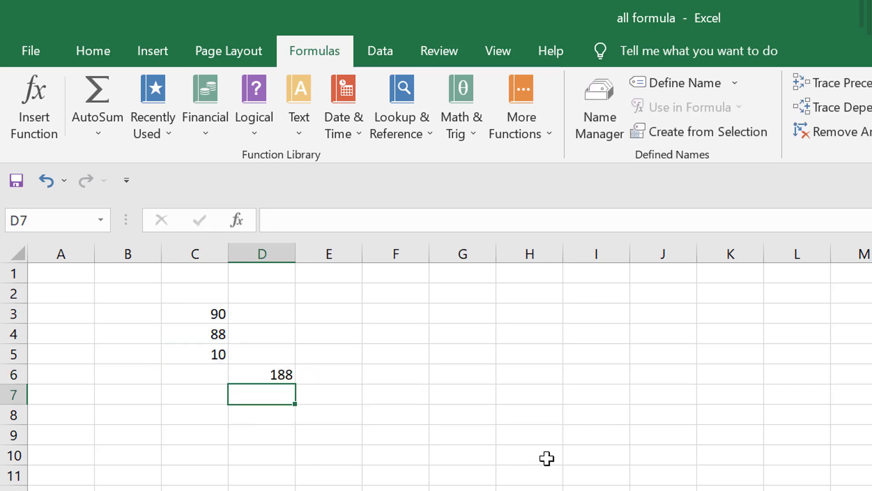
{"action": "left_click", "coordinate": [262, 375]}
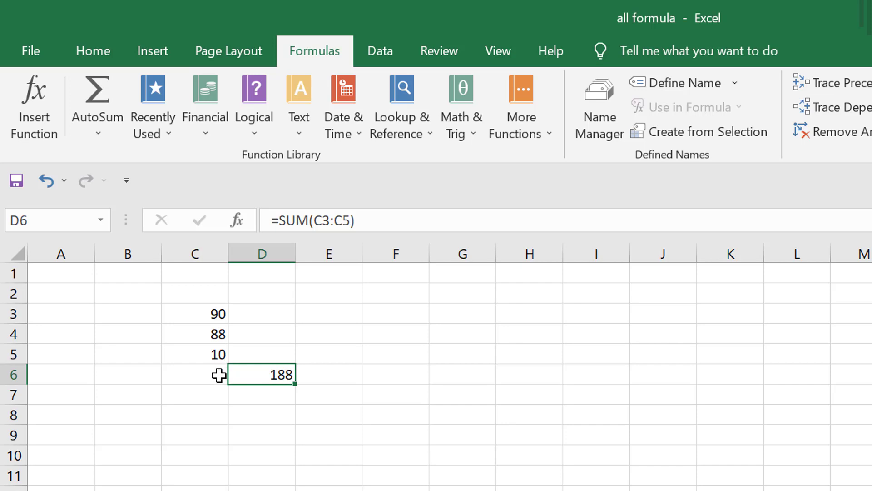
- Start inserting a function in cell C6 and search the function list for SUM
{"action": "left_click", "coordinate": [203, 376]}
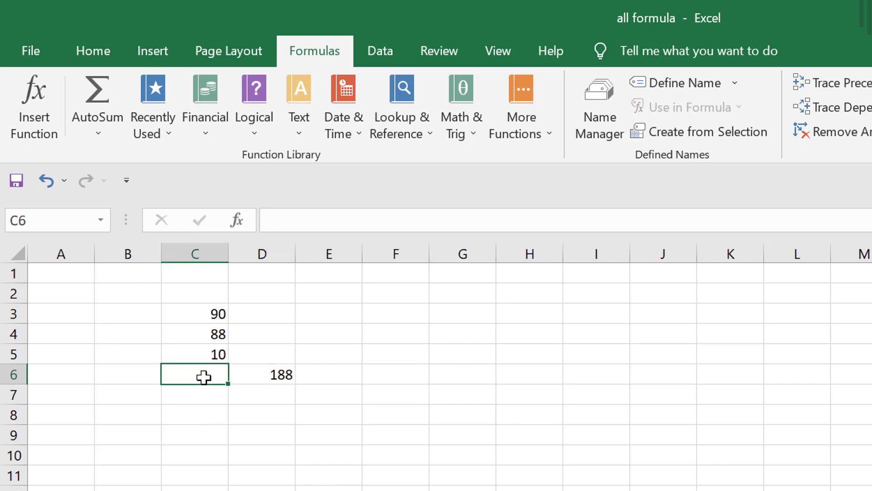
{"action": "left_click", "coordinate": [43, 94]}
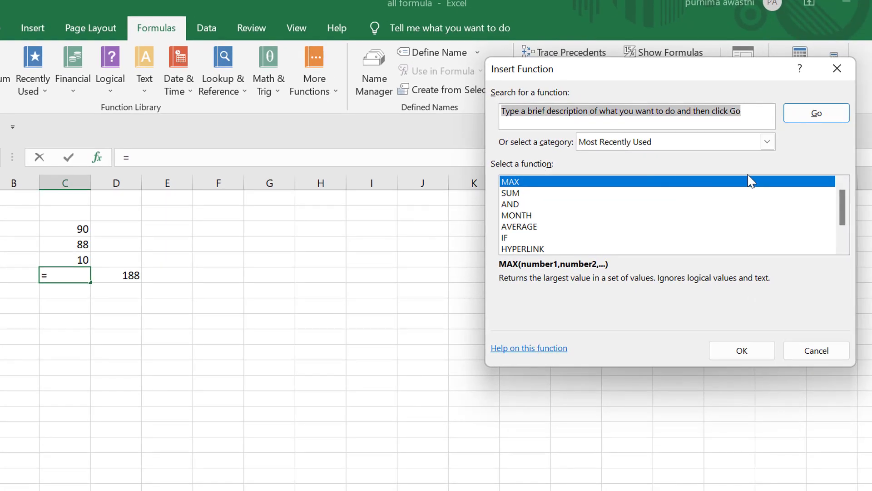
{"action": "scroll", "coordinate": [844, 200], "scroll_direction": "down", "scroll_amount": 1}
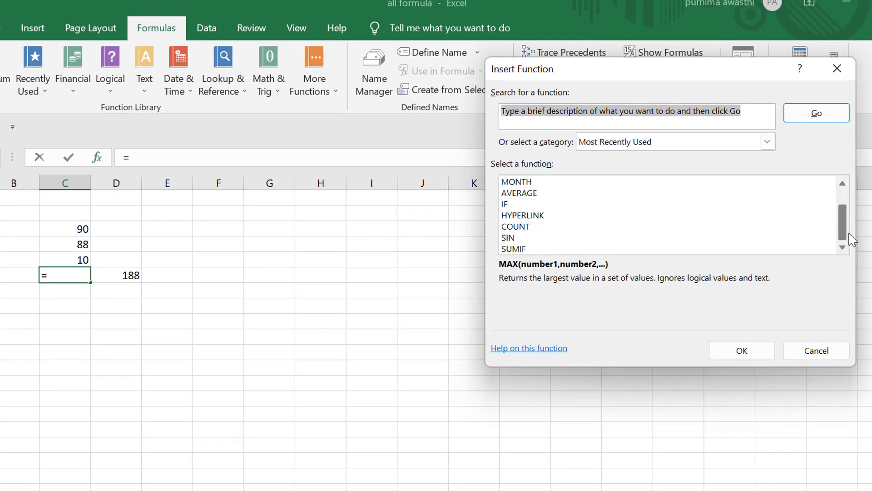
{"action": "scroll", "coordinate": [844, 213], "scroll_direction": "up", "scroll_amount": 1}
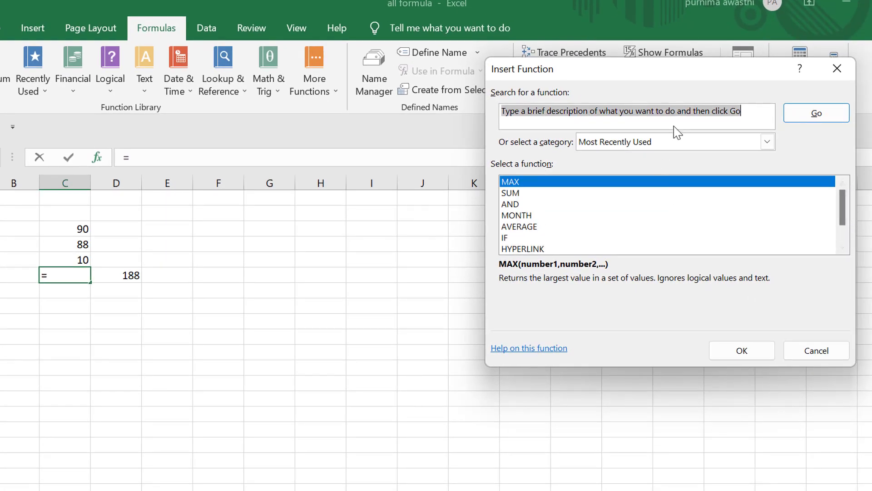
{"action": "left_click", "coordinate": [742, 114]}
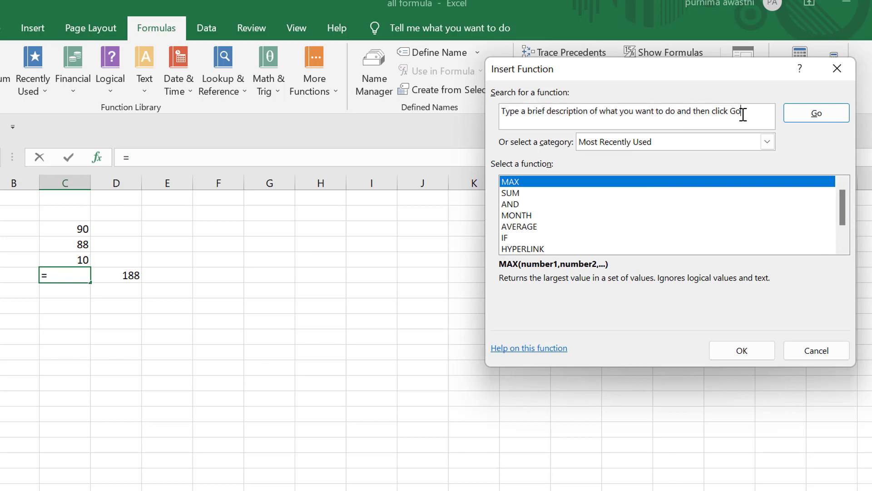
{"action": "key", "text": "BackSpace"}
{"action": "key", "text": "BackSpace"}
{"action": "key", "text": "BackSpace"}
{"action": "key", "text": "BackSpace"}
{"action": "key", "text": "BackSpace"}
{"action": "key", "text": "BackSpace"}
{"action": "key", "text": "BackSpace"}
{"action": "key", "text": "BackSpace"}
{"action": "key", "text": "BackSpace"}
{"action": "key", "text": "BackSpace"}
{"action": "key", "text": "BackSpace"}
{"action": "key", "text": "BackSpace"}
{"action": "key", "text": "BackSpace"}
{"action": "key", "text": "BackSpace"}
{"action": "key", "text": "BackSpace"}
{"action": "key", "text": "BackSpace"}
{"action": "key", "text": "BackSpace"}
{"action": "key", "text": "BackSpace"}
{"action": "key", "text": "BackSpace"}
{"action": "key", "text": "BackSpace"}
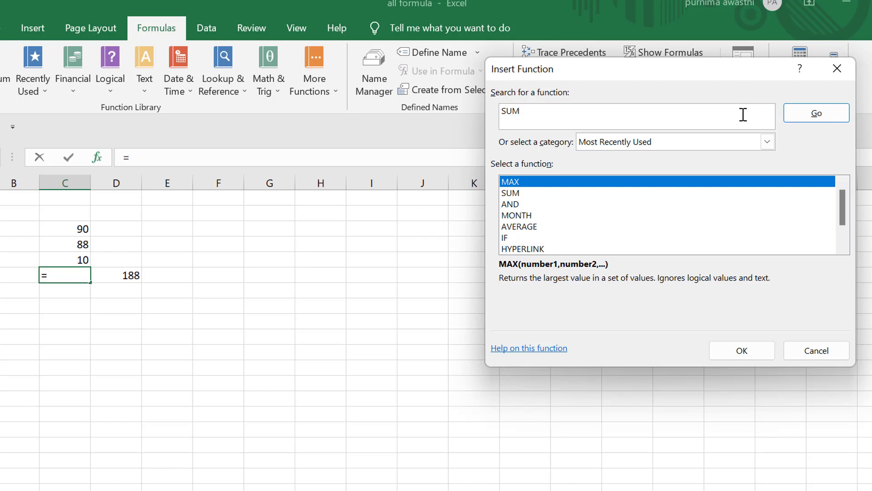
{"action": "left_click", "coordinate": [823, 113]}
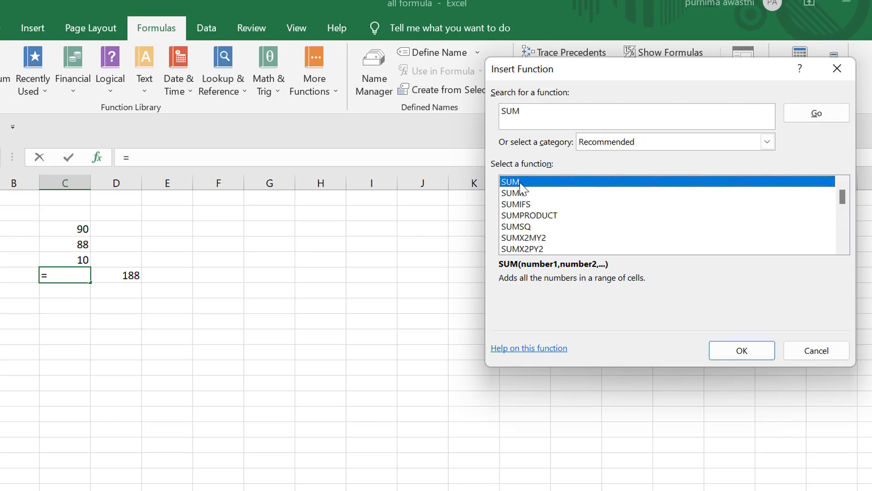
- Insert the SUM function in C6 with the range C3:C5 as its Number1 argument
{"action": "key", "text": "Tab"}
{"action": "key", "text": "Tab"}
{"action": "left_click", "coordinate": [732, 352]}
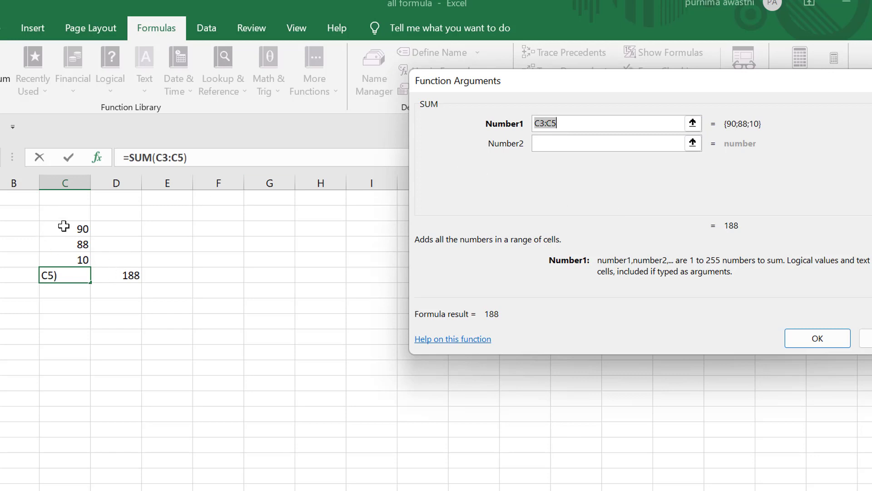
{"action": "left_click_drag", "start_coordinate": [63, 225], "coordinate": [69, 258]}
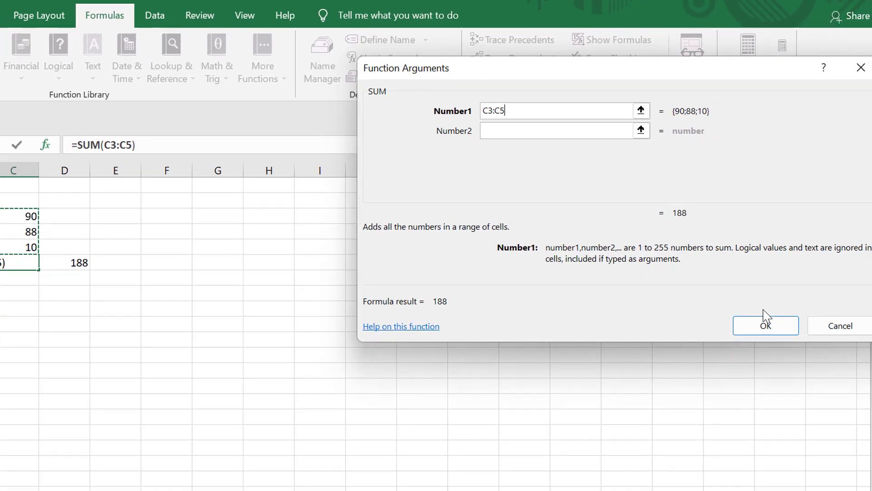
{"action": "left_click", "coordinate": [765, 324]}
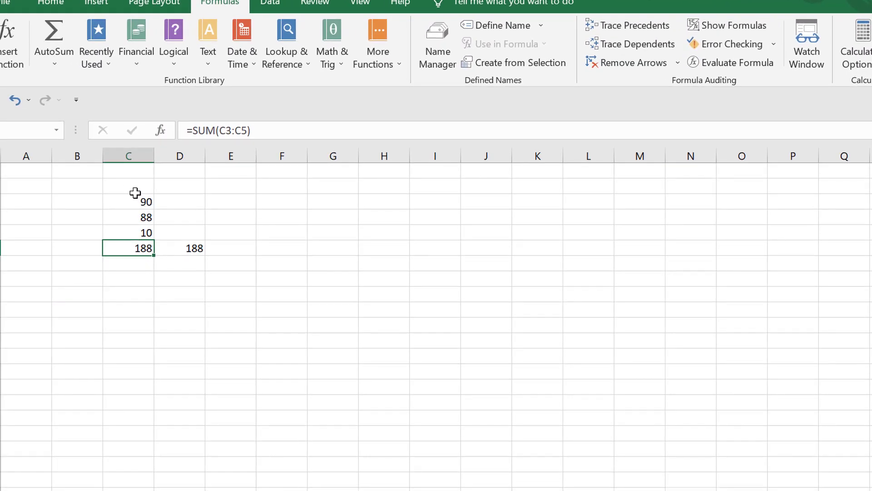
- Start inserting a function in cell C7 and search the function list for MAX
{"action": "left_click", "coordinate": [143, 264]}
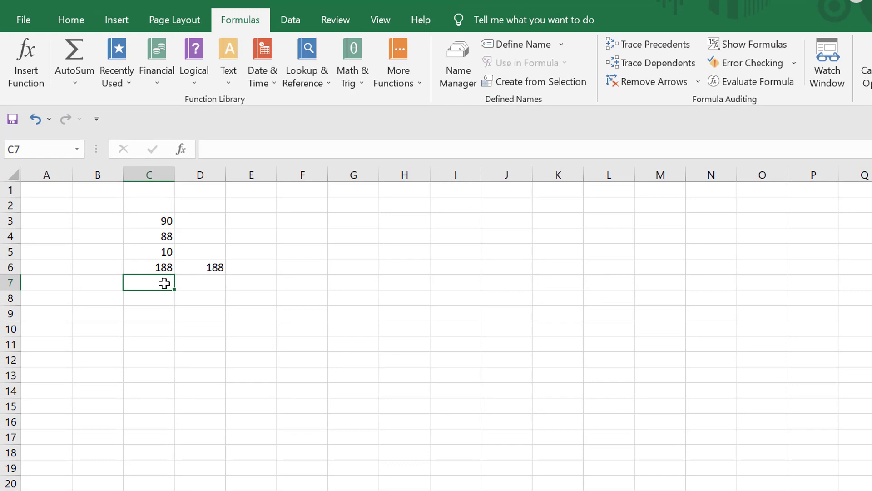
{"action": "left_click", "coordinate": [26, 63]}
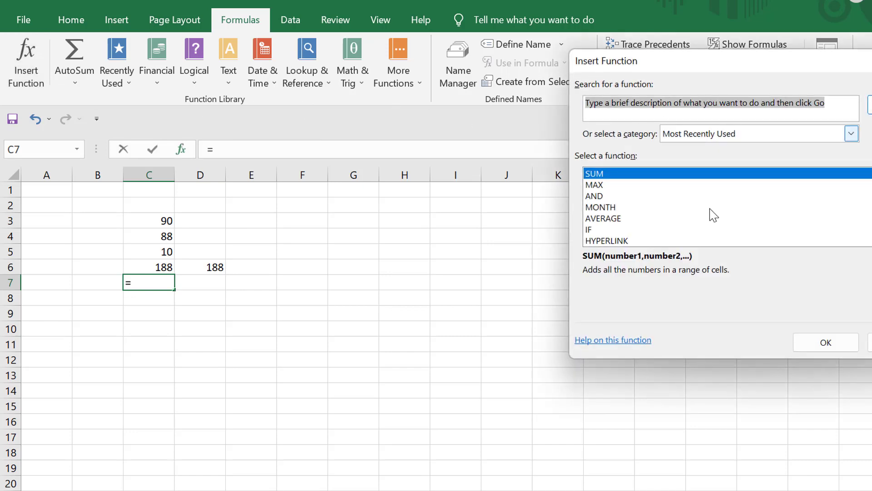
{"action": "left_click", "coordinate": [840, 100]}
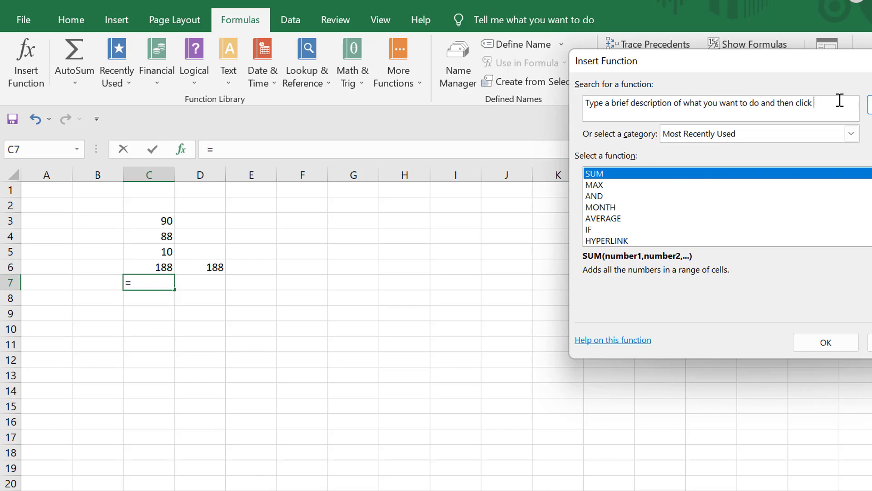
{"action": "key", "text": "BackSpace"}
{"action": "key", "text": "BackSpace"}
{"action": "key", "text": "BackSpace"}
{"action": "key", "text": "BackSpace"}
{"action": "key", "text": "BackSpace"}
{"action": "key", "text": "BackSpace"}
{"action": "key", "text": "BackSpace"}
{"action": "key", "text": "BackSpace"}
{"action": "key", "text": "BackSpace"}
{"action": "key", "text": "BackSpace"}
{"action": "key", "text": "BackSpace"}
{"action": "key", "text": "BackSpace"}
{"action": "key", "text": "BackSpace"}
{"action": "key", "text": "BackSpace"}
{"action": "key", "text": "BackSpace"}
{"action": "key", "text": "BackSpace"}
{"action": "key", "text": "BackSpace"}
{"action": "key", "text": "BackSpace"}
{"action": "key", "text": "BackSpace"}
{"action": "key", "text": "BackSpace"}
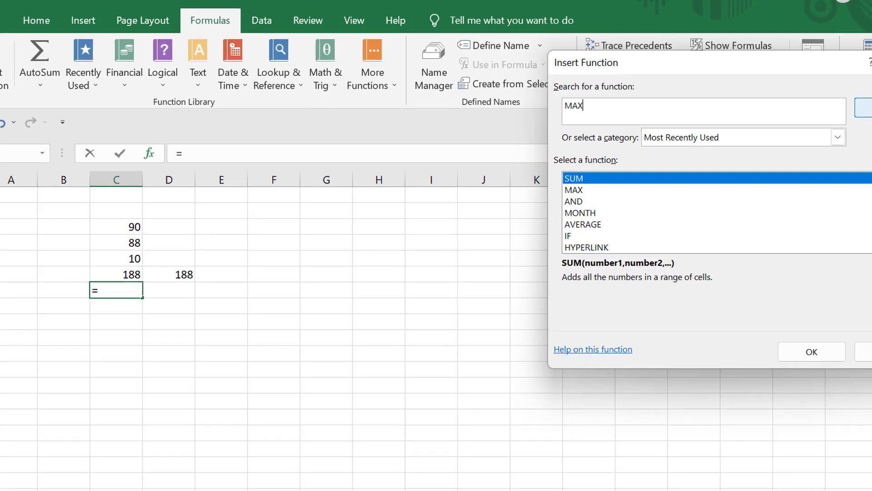
{"action": "left_click", "coordinate": [870, 108]}
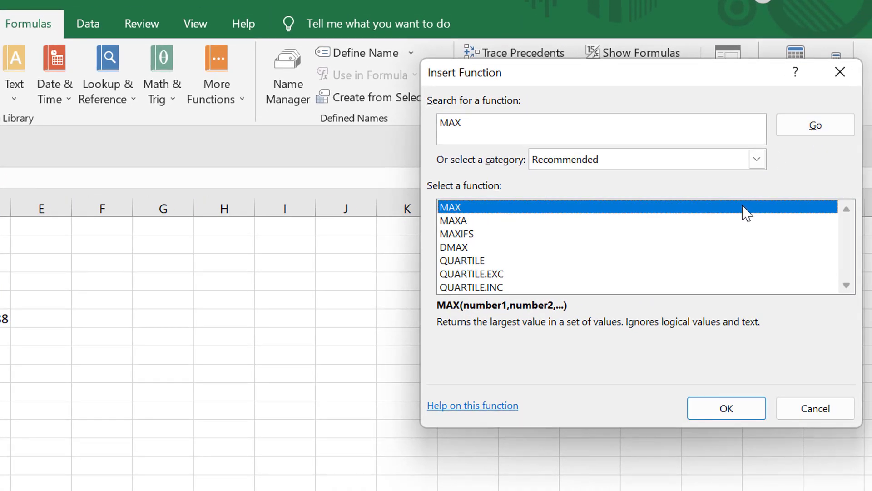
- Insert the MAX function in C7 with the range C3:C6 as its Number1 argument
{"action": "left_click", "coordinate": [752, 413]}
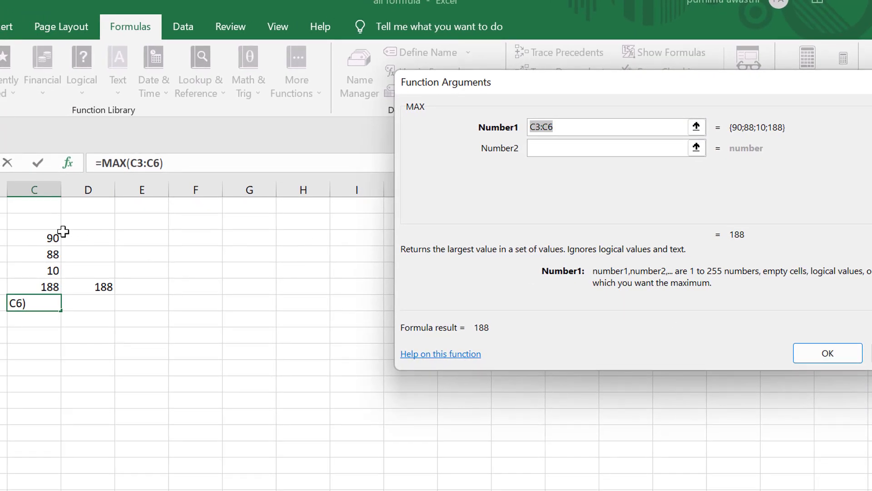
{"action": "left_click_drag", "start_coordinate": [39, 241], "coordinate": [40, 288]}
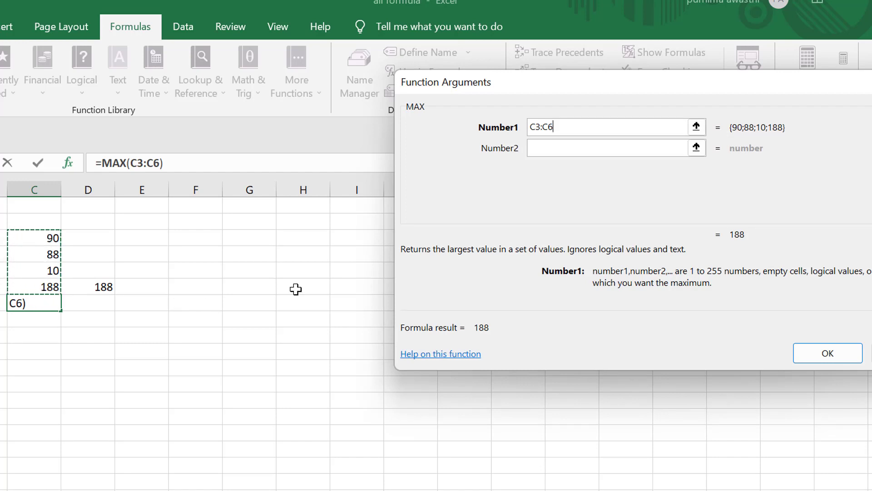
{"action": "left_click", "coordinate": [848, 355]}
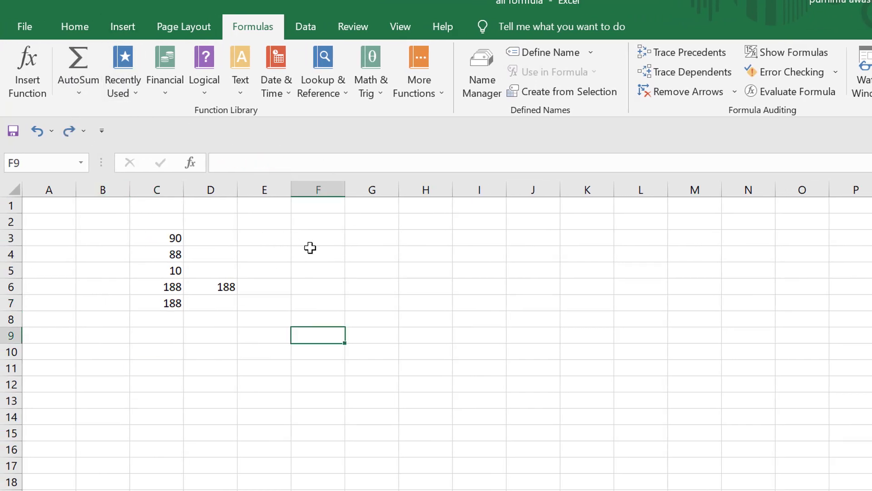
- Enter the numbers 2, 5 and 7 in cells F3 to F5
{"action": "left_click", "coordinate": [337, 237]}
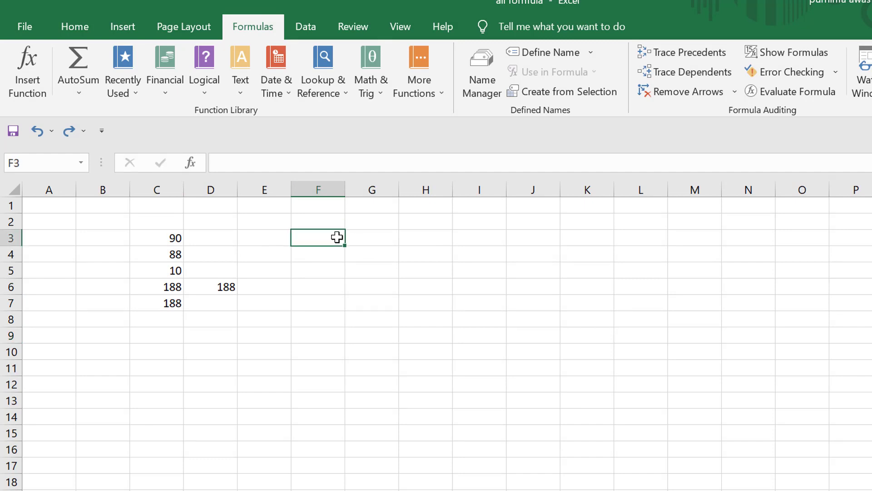
{"action": "type", "text": "2"}
{"action": "key", "text": "Return"}
{"action": "type", "text": "5"}
{"action": "key", "text": "Return"}
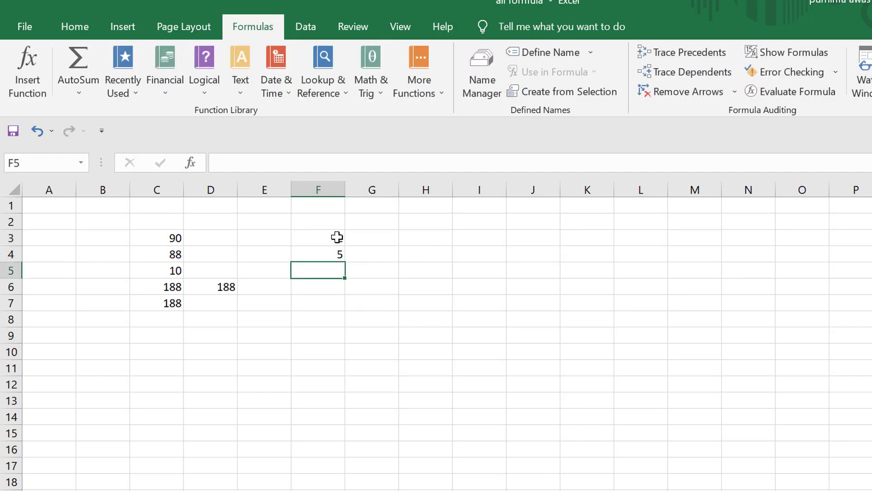
{"action": "type", "text": "7"}
{"action": "key", "text": "Return"}
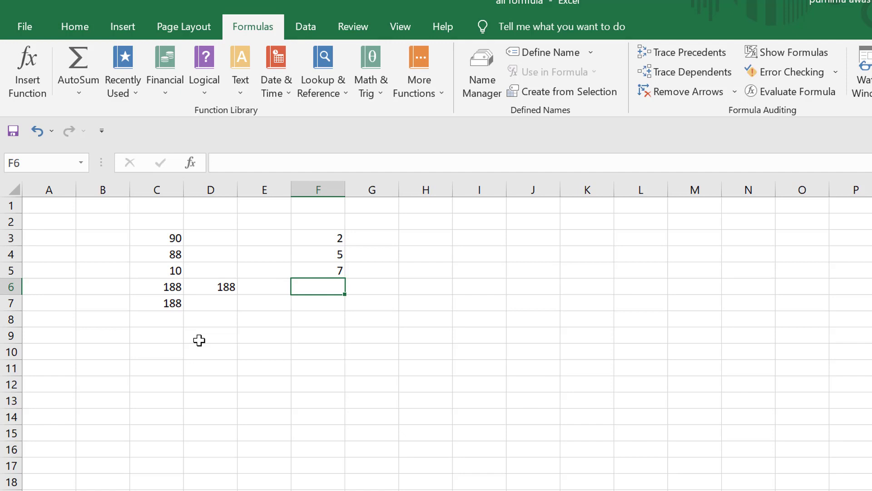
- Total the numbers in F3:F5 with AutoSum, placing the sum in F6
{"action": "left_click", "coordinate": [318, 238]}
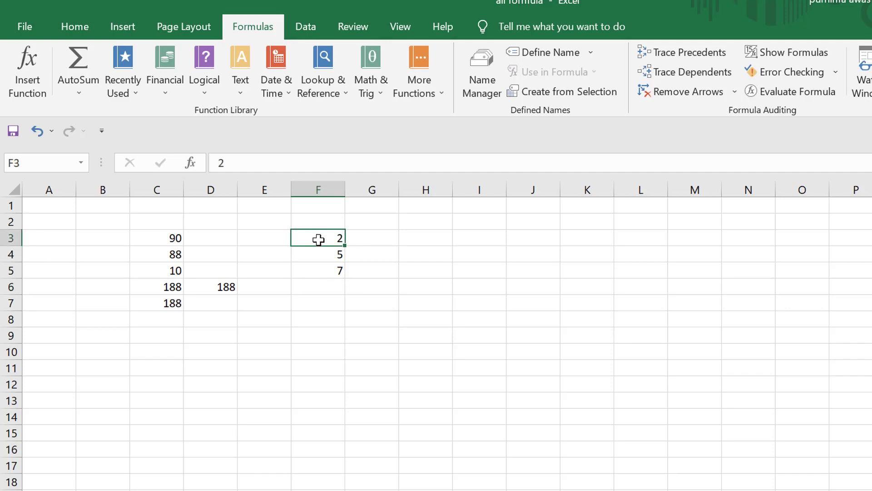
{"action": "left_click_drag", "start_coordinate": [318, 239], "coordinate": [327, 272]}
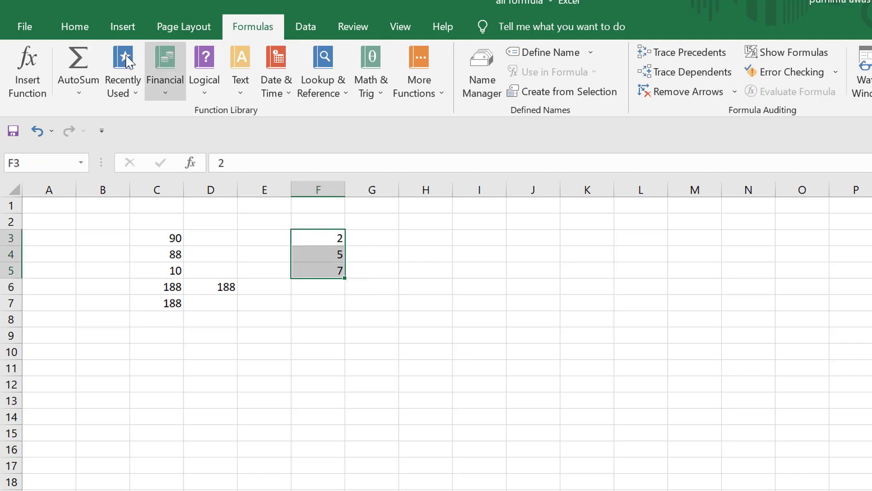
{"action": "left_click", "coordinate": [90, 55]}
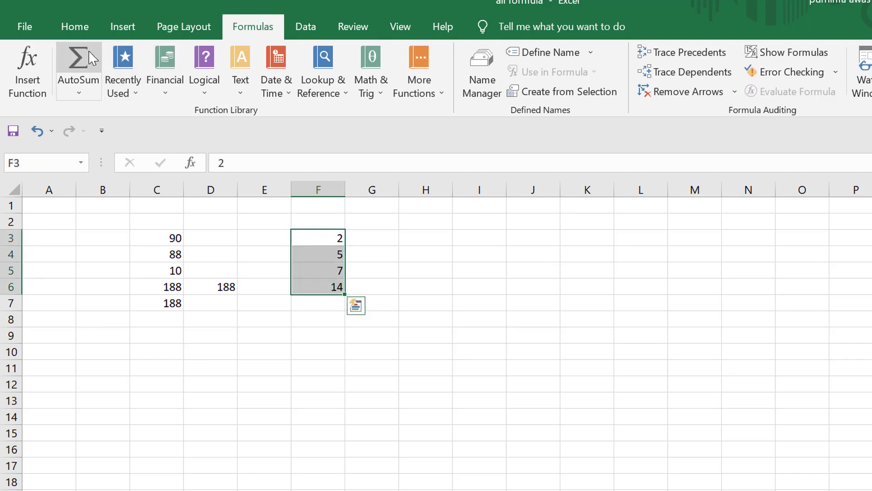
{"action": "left_click", "coordinate": [322, 304]}
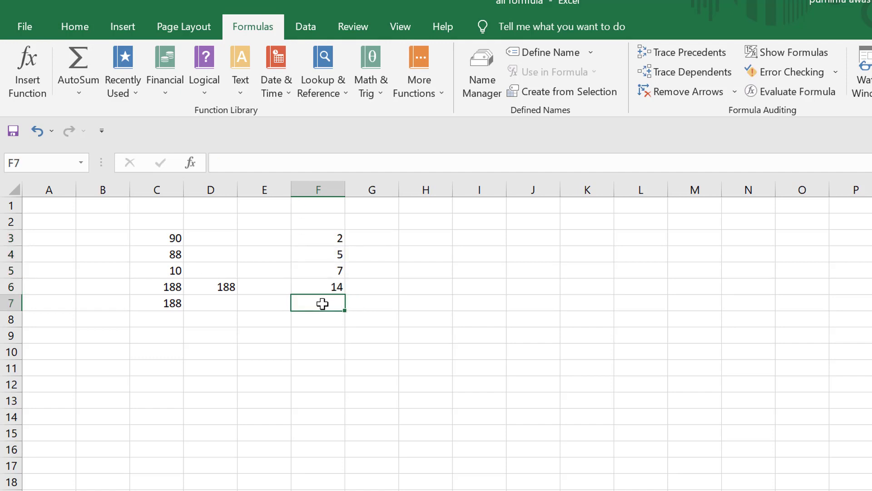
- Enter 99, 11 and 45 in cells I4 to I6 and total them in I7 with AutoSum
{"action": "left_click", "coordinate": [480, 257]}
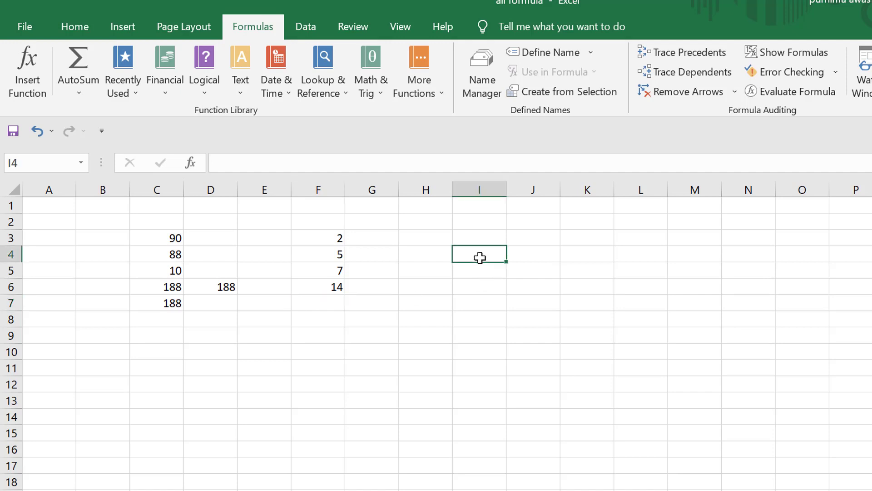
{"action": "type", "text": "99"}
{"action": "key", "text": "Return"}
{"action": "type", "text": "11"}
{"action": "key", "text": "Return"}
{"action": "type", "text": "45"}
{"action": "key", "text": "Return"}
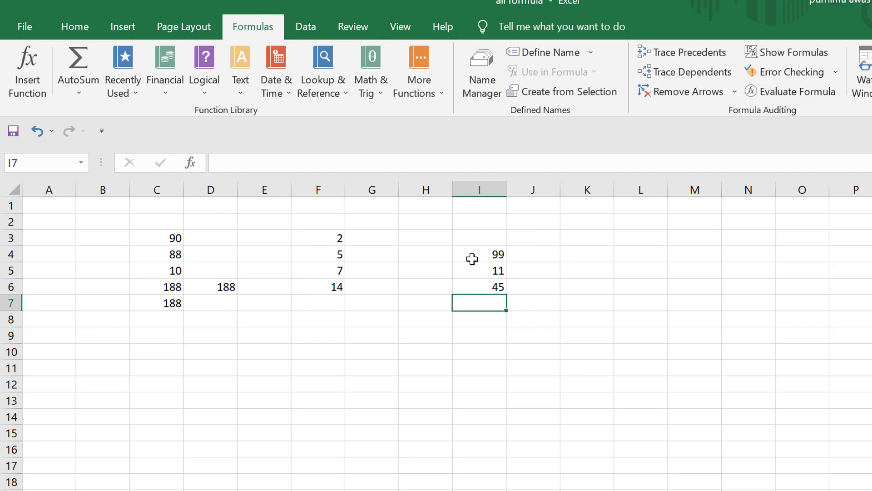
{"action": "left_click_drag", "start_coordinate": [471, 257], "coordinate": [478, 284]}
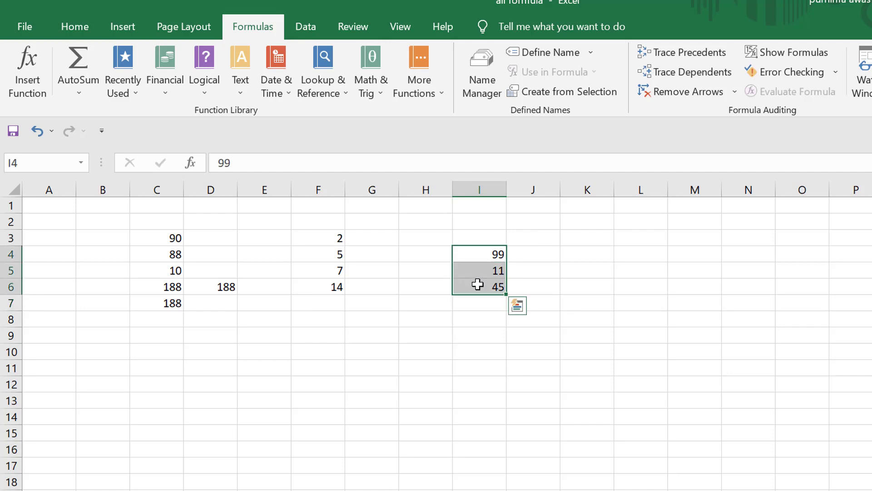
{"action": "left_click", "coordinate": [73, 71]}
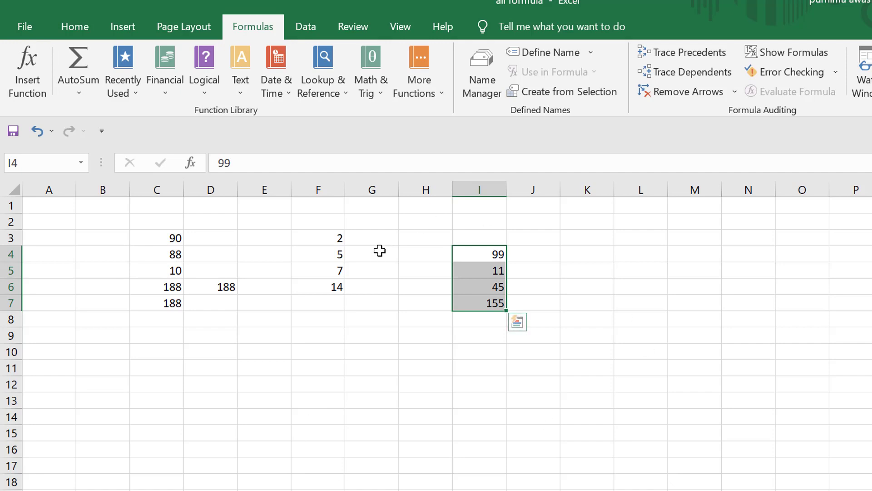
{"action": "left_click", "coordinate": [128, 92]}
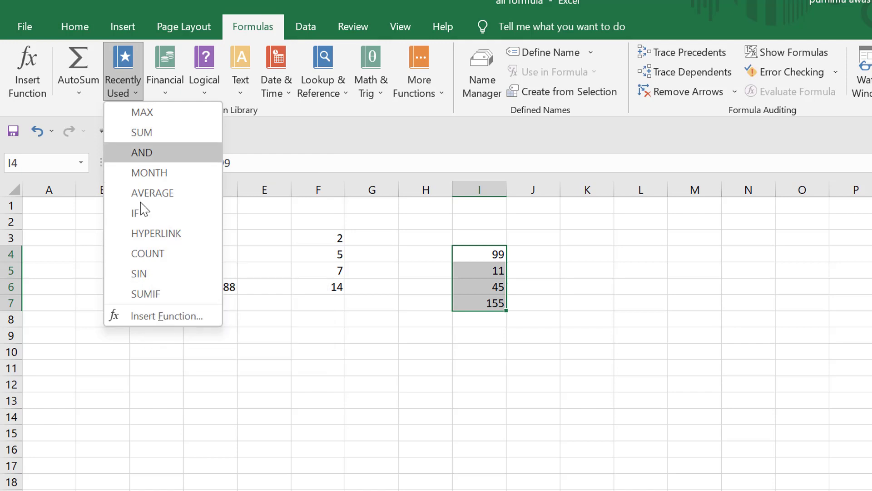
{"action": "left_click", "coordinate": [357, 359]}
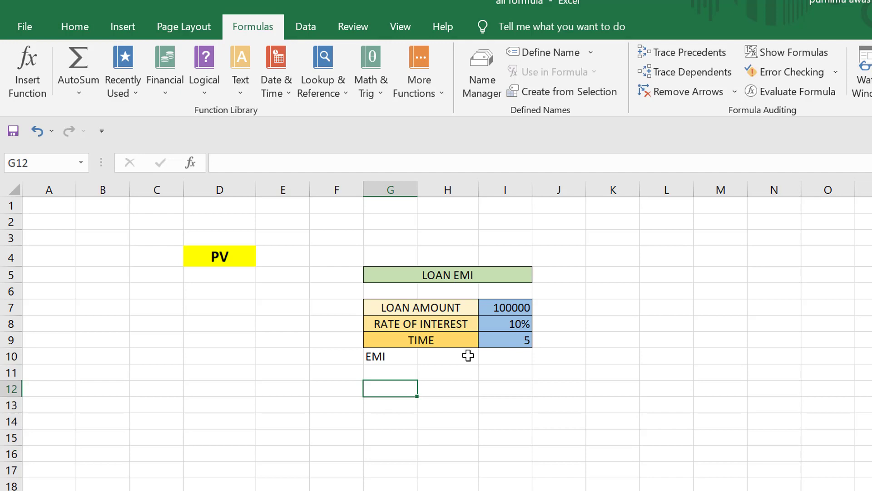
- Calculate the loan's monthly EMI in I10 with the formula =PMT(I8/12,I9*12,I7)
{"action": "left_click", "coordinate": [500, 359]}
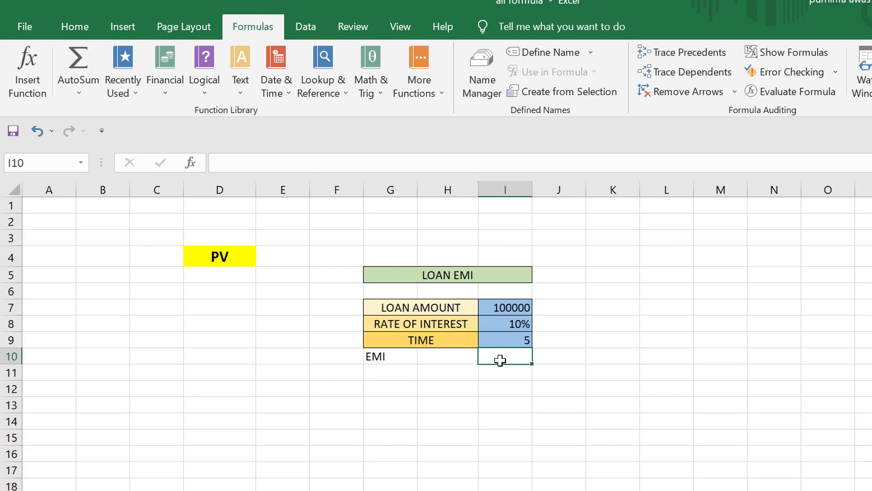
{"action": "type", "text": "=PMT("}
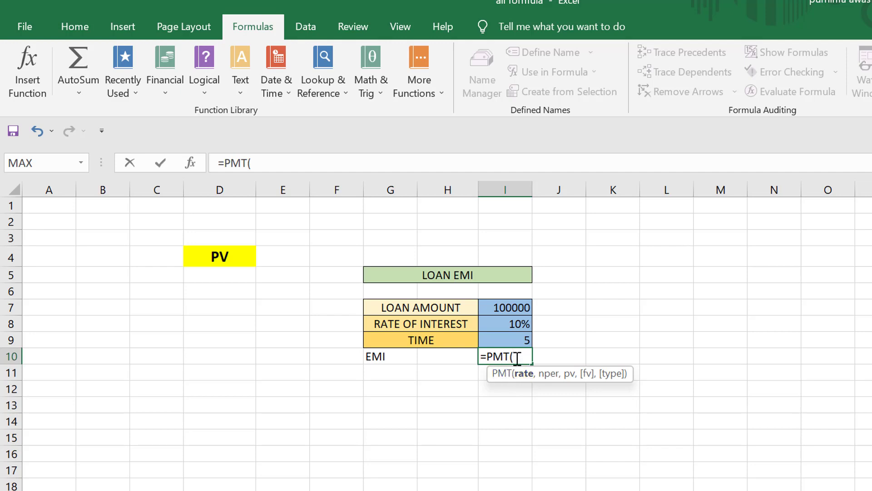
{"action": "left_click", "coordinate": [510, 323]}
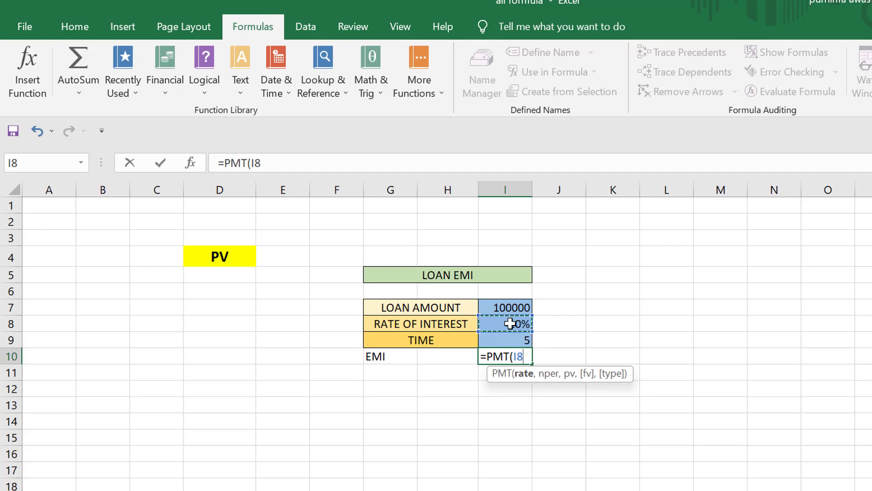
{"action": "type", "text": "/12,"}
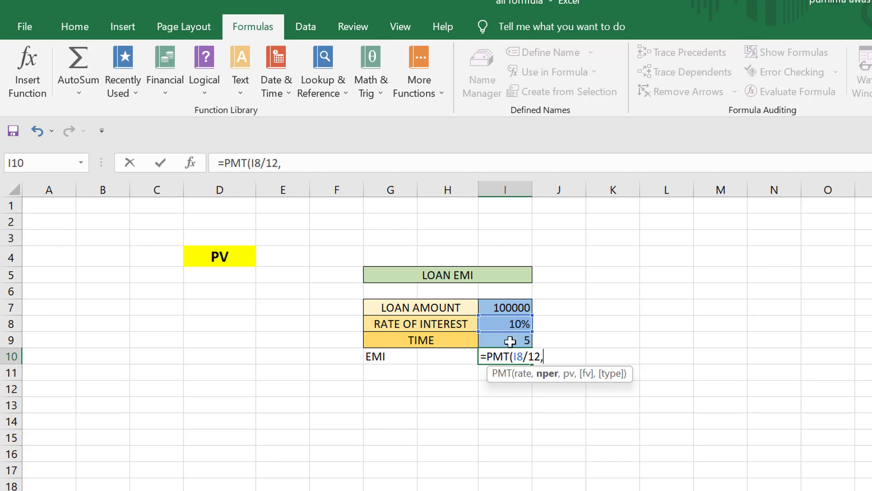
{"action": "left_click", "coordinate": [510, 341]}
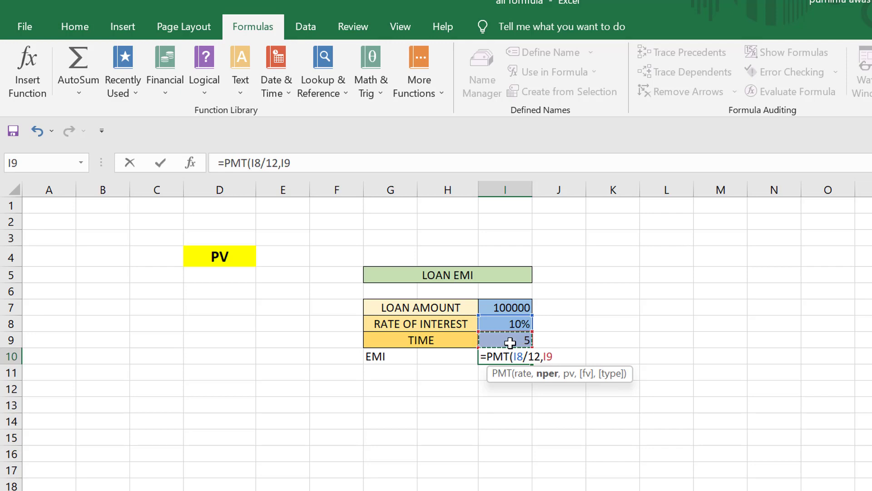
{"action": "type", "text": "*12,"}
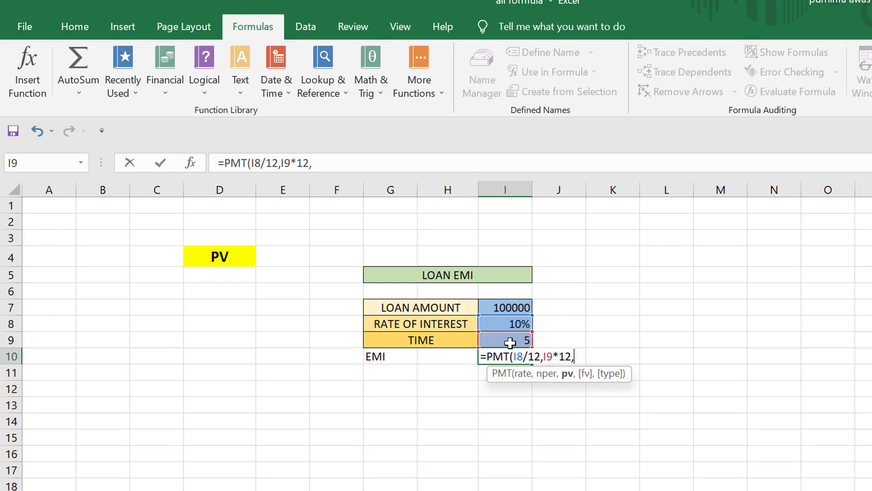
{"action": "left_click", "coordinate": [519, 306]}
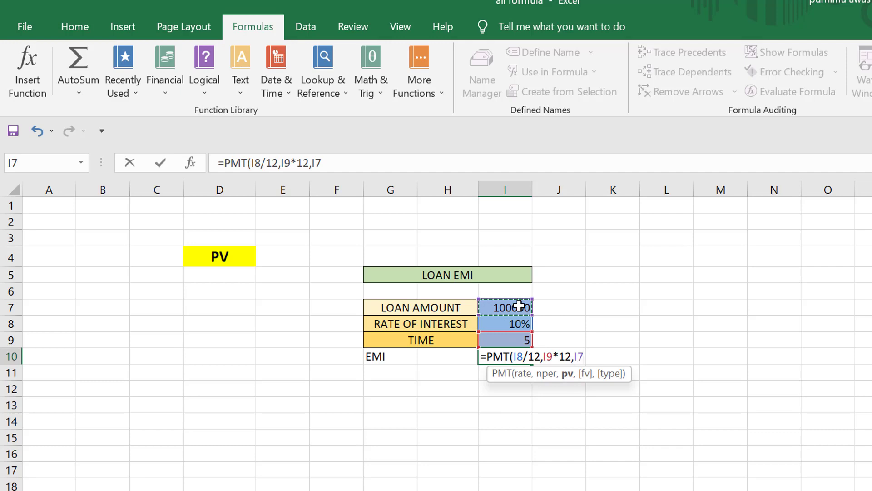
{"action": "type", "text": ")"}
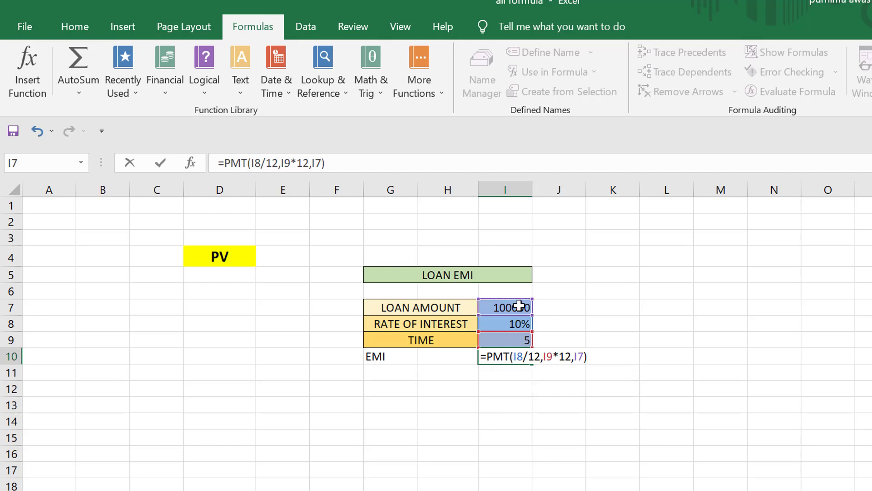
{"action": "key", "text": "Return"}
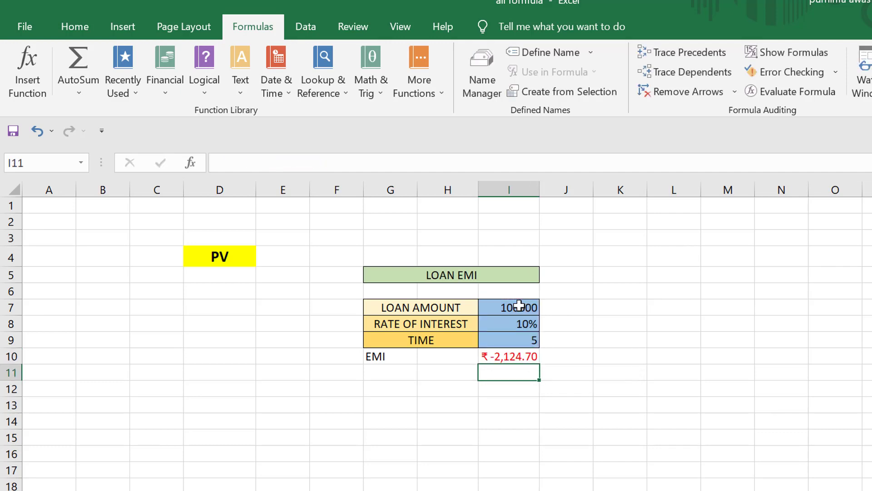
- Format the EMI value in I10 as Number, showing negatives in red without a minus sign (1,234.10)
{"action": "left_click", "coordinate": [511, 359]}
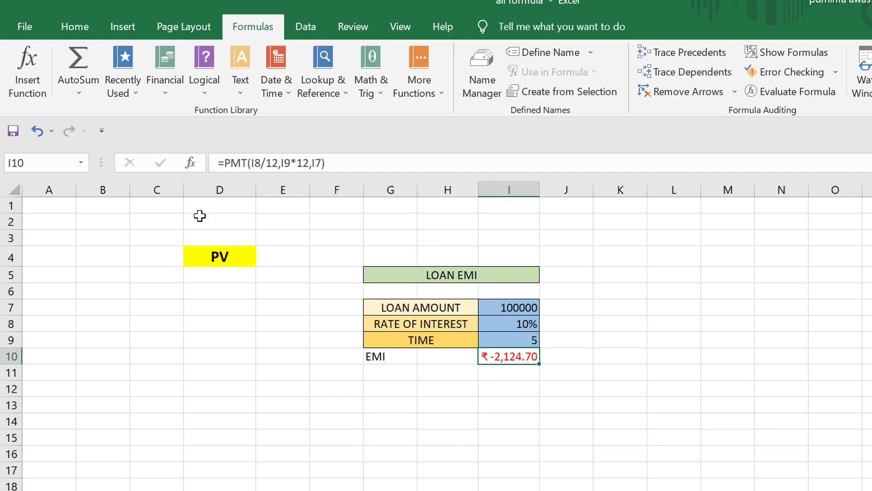
{"action": "left_click", "coordinate": [78, 32]}
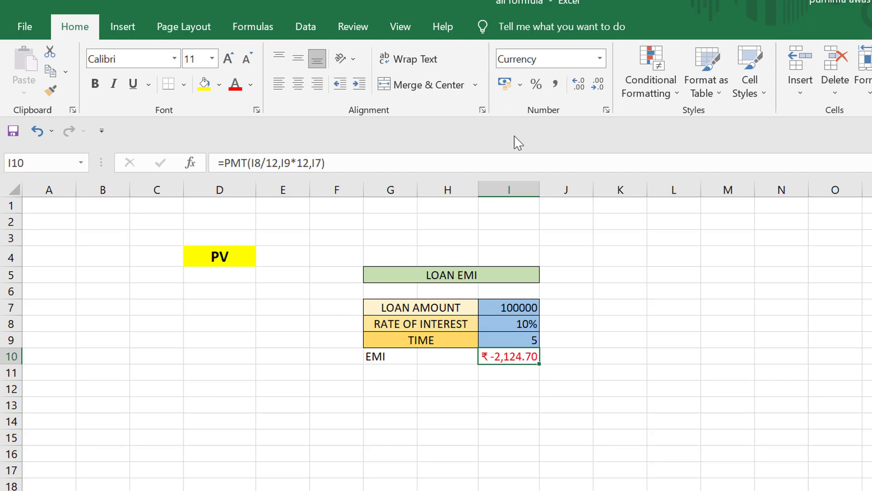
{"action": "left_click", "coordinate": [607, 110]}
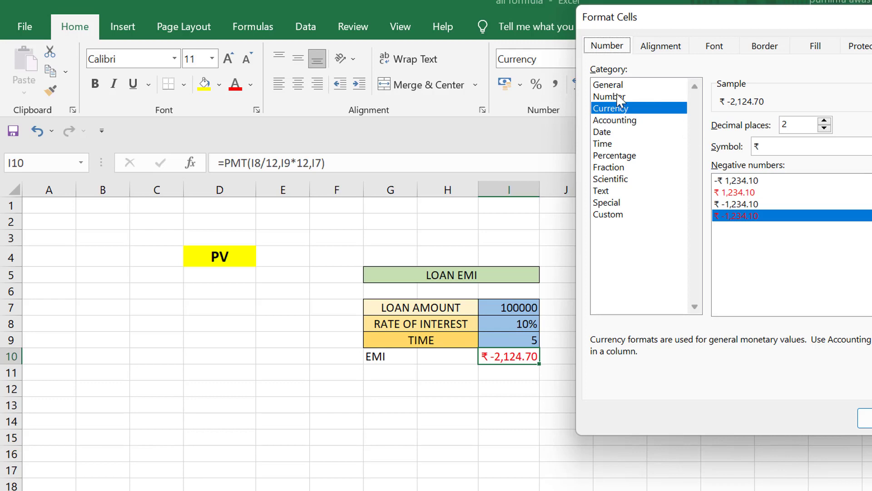
{"action": "left_click", "coordinate": [648, 96]}
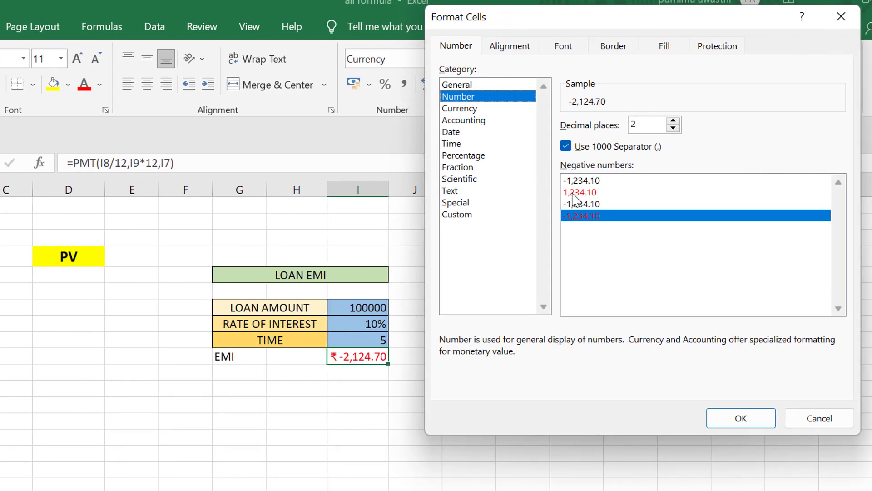
{"action": "left_click", "coordinate": [580, 194]}
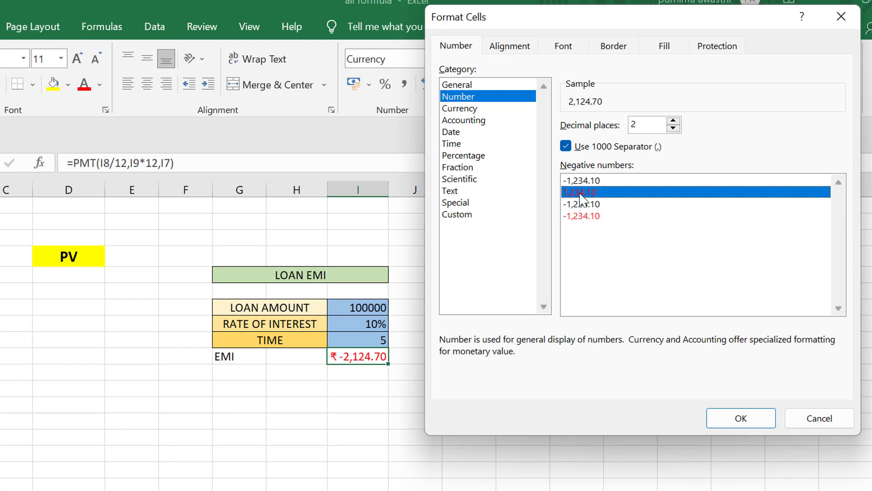
{"action": "left_click", "coordinate": [736, 418]}
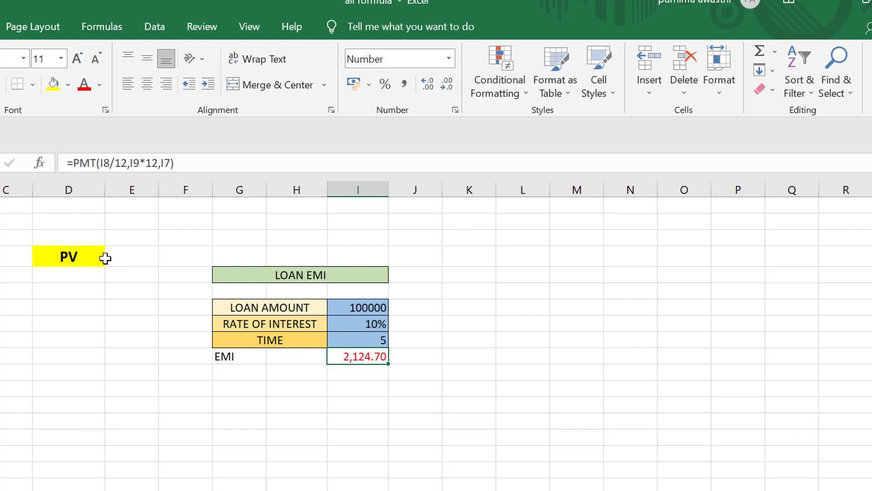
- Calculate the loan's present value in E4, beside the PV label, with the formula =PV(I8/12,I9*12,I10)
{"action": "left_click", "coordinate": [128, 260]}
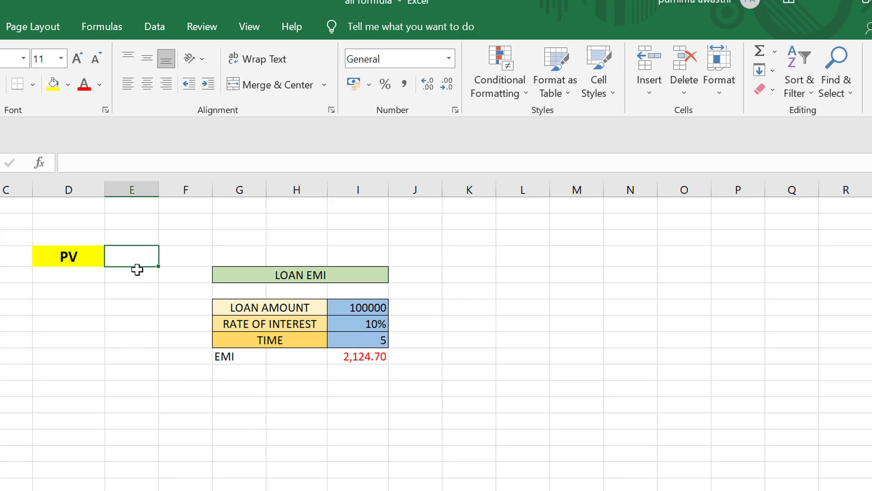
{"action": "type", "text": "="}
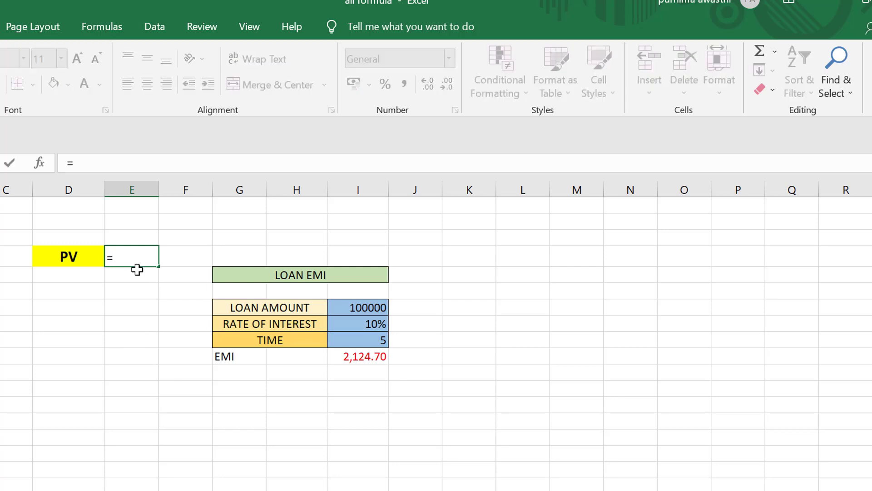
{"action": "type", "text": "P"}
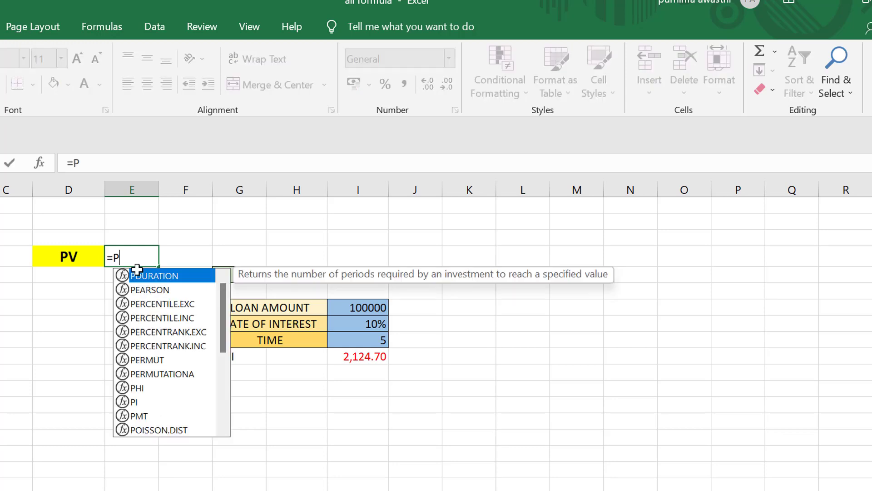
{"action": "type", "text": "V("}
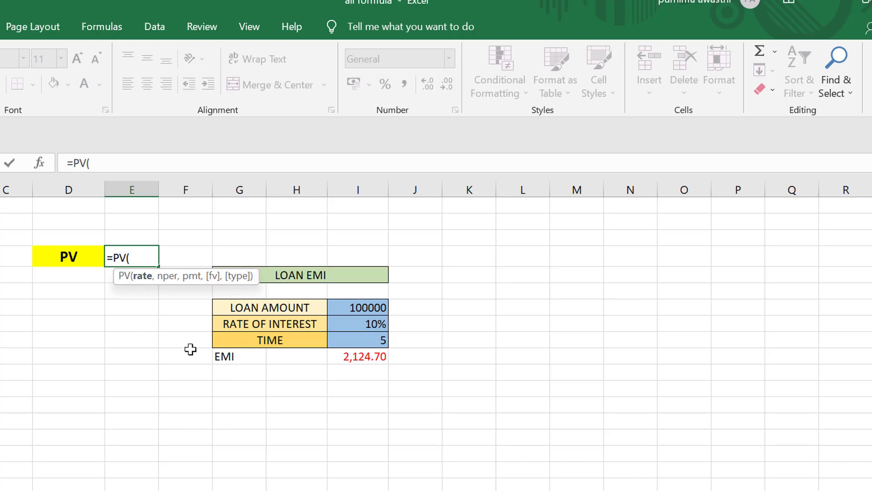
{"action": "left_click", "coordinate": [361, 328]}
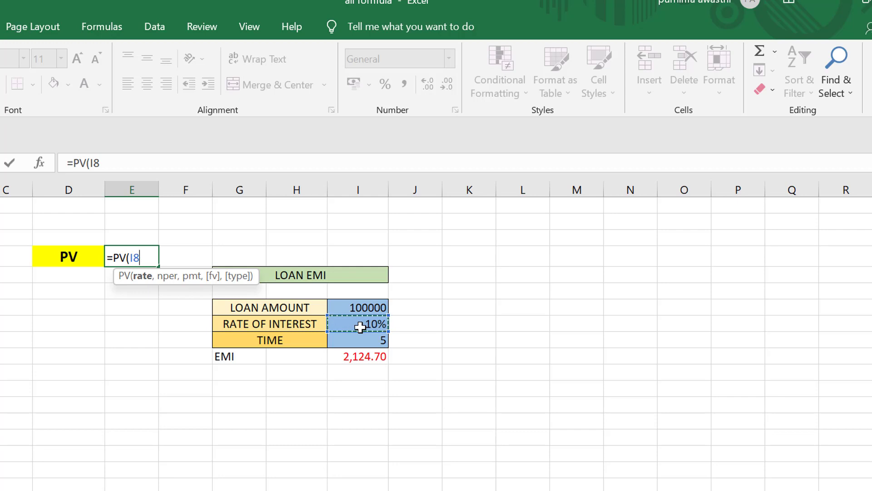
{"action": "type", "text": "/12,"}
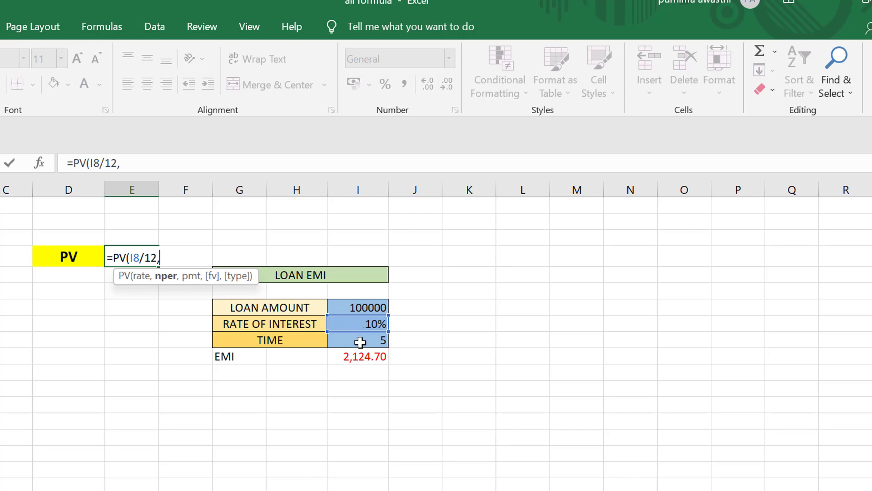
{"action": "left_click", "coordinate": [360, 342]}
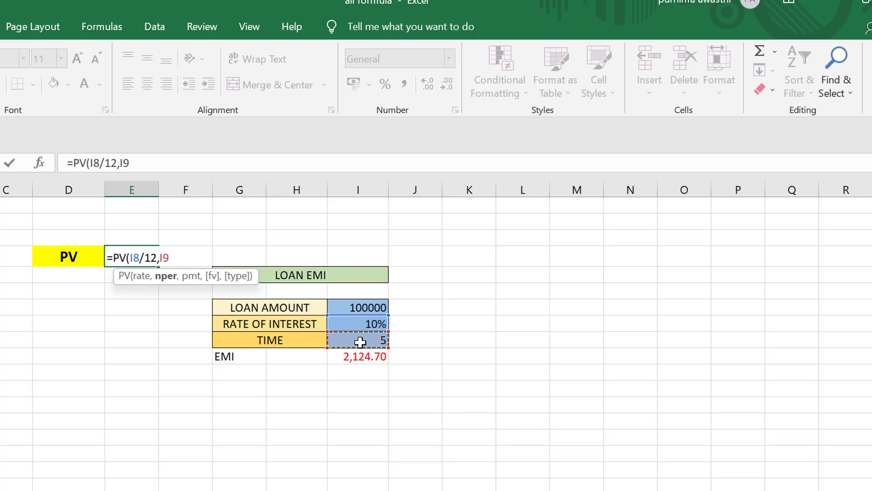
{"action": "type", "text": "*12,"}
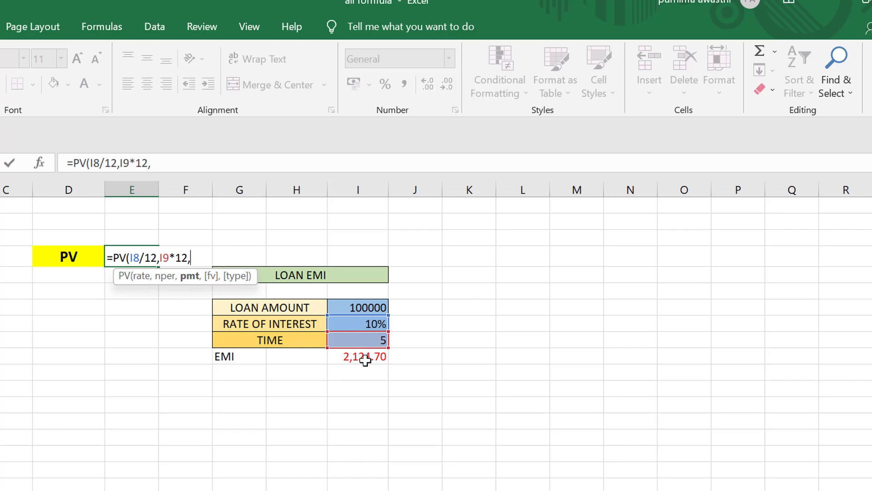
{"action": "left_click", "coordinate": [365, 360]}
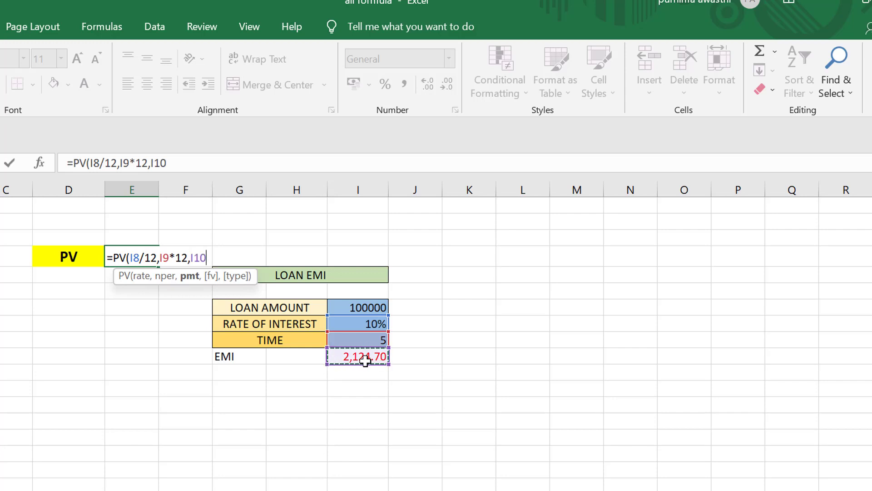
{"action": "type", "text": ")"}
{"action": "key", "text": "Return"}
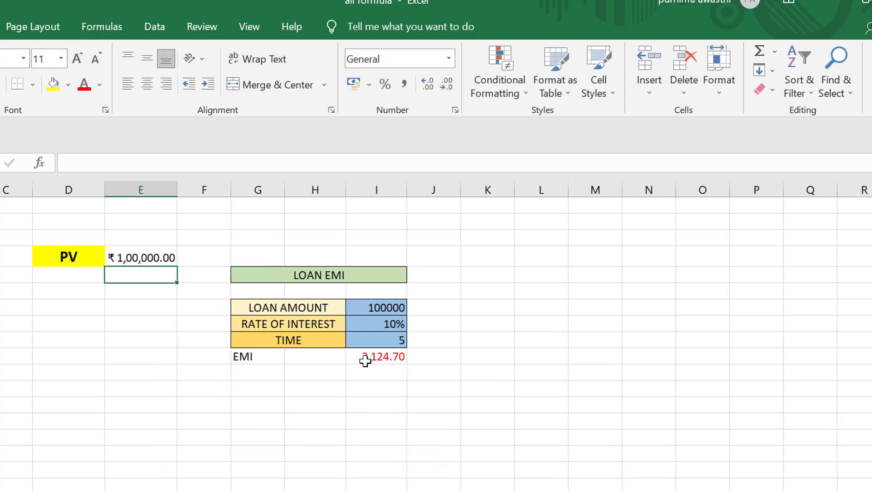
- Switch to the logical functions sheet and clear the contents of cells G2:H3
{"action": "left_click", "coordinate": [152, 260]}
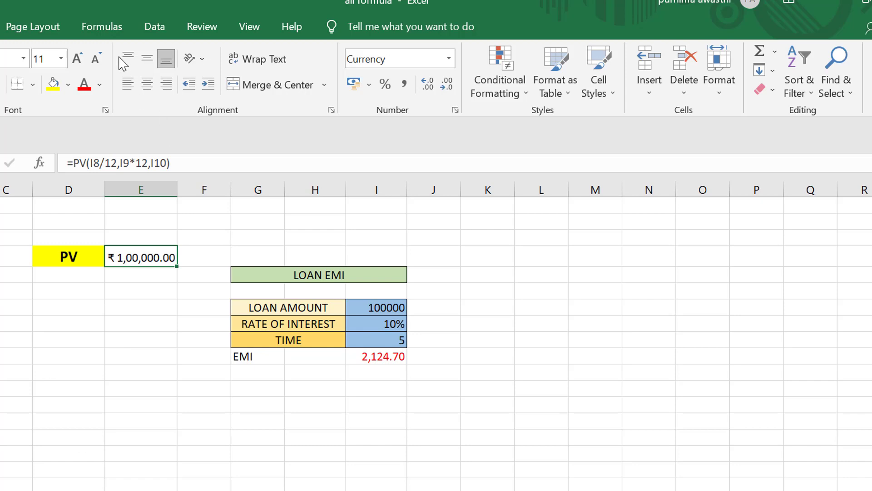
{"action": "left_click", "coordinate": [102, 25]}
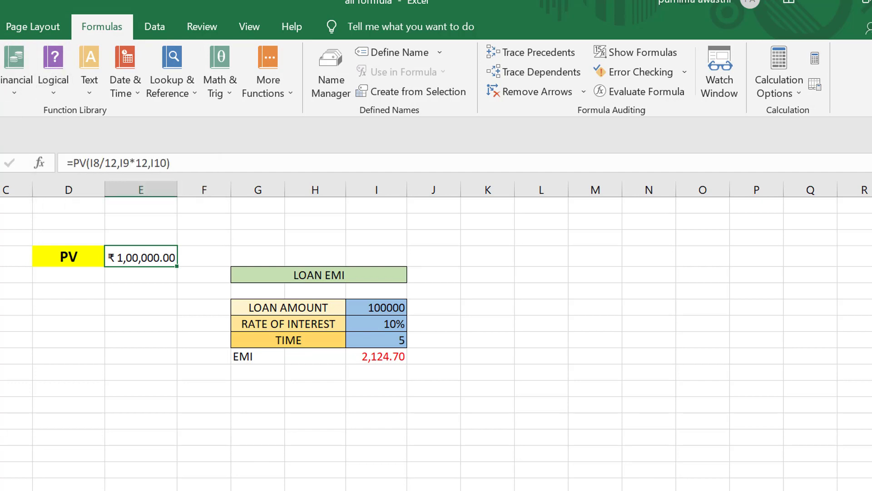
{"action": "key", "text": "ctrl+Page_Down"}
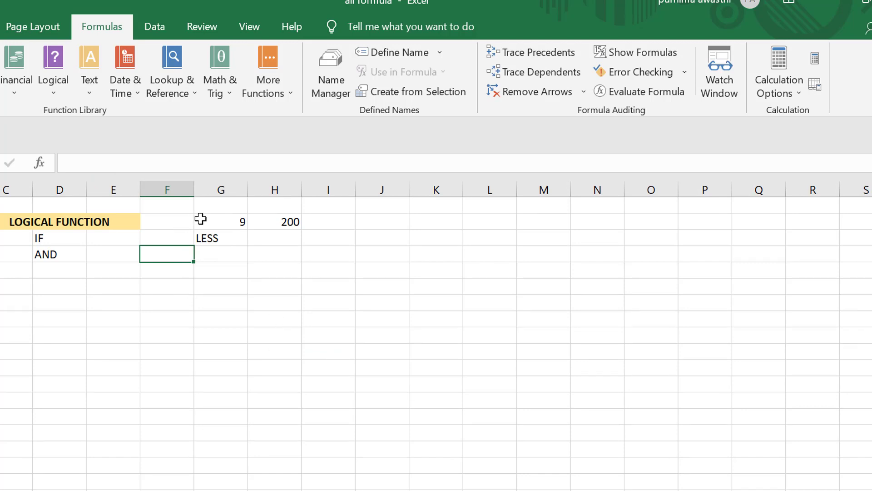
{"action": "left_click_drag", "start_coordinate": [204, 219], "coordinate": [275, 236]}
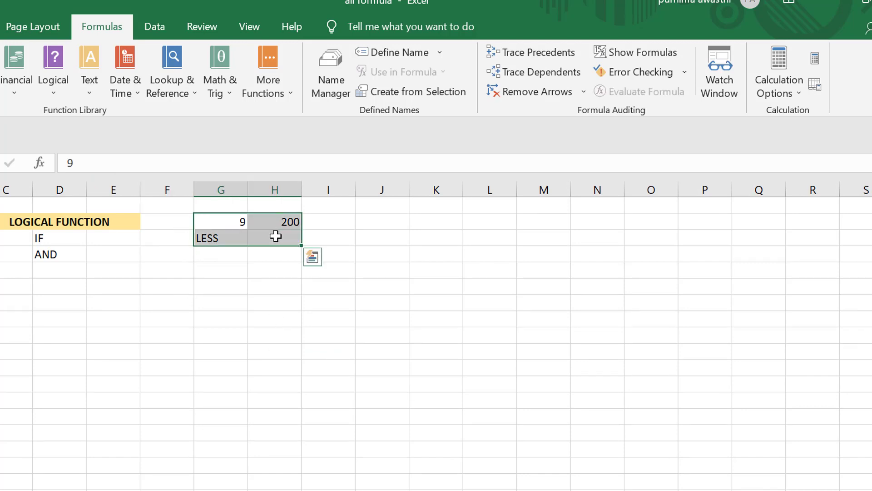
{"action": "key", "text": "Delete"}
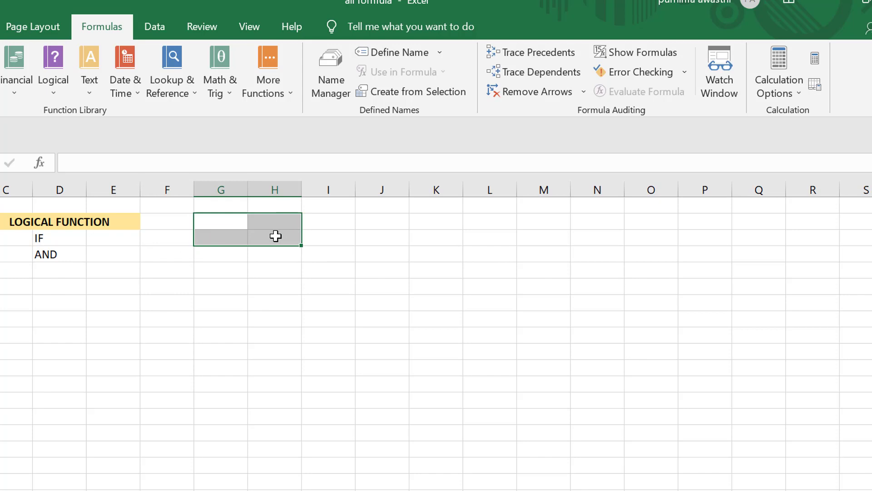
{"action": "left_click", "coordinate": [162, 307]}
- Enter 35 in cell G2 as the sample value for the IF function
{"action": "left_click", "coordinate": [220, 236]}
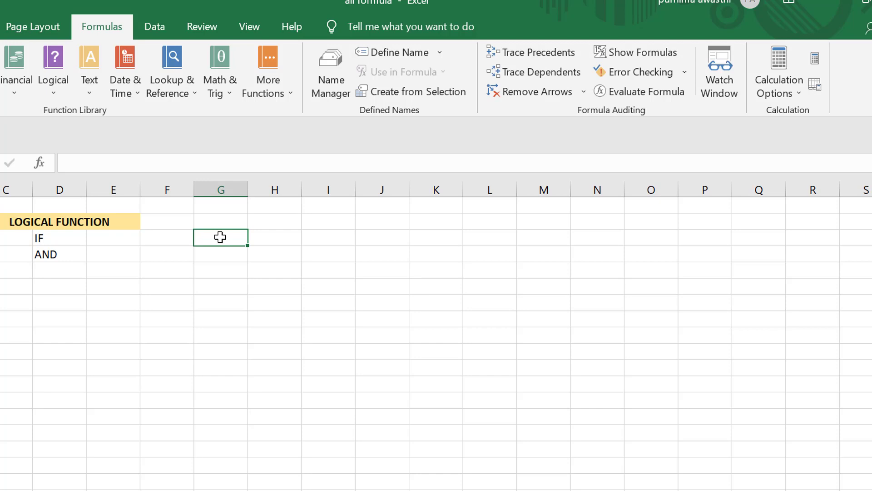
{"action": "type", "text": "="}
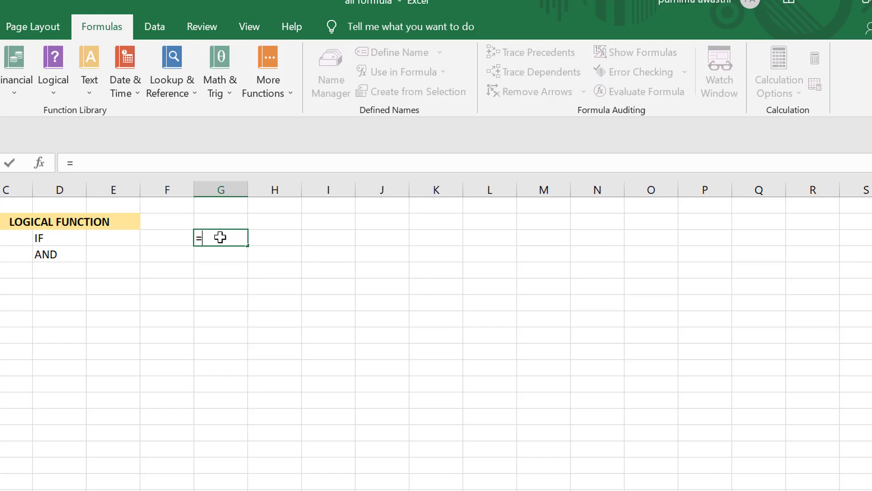
{"action": "key", "text": "BackSpace"}
{"action": "left_click", "coordinate": [213, 221]}
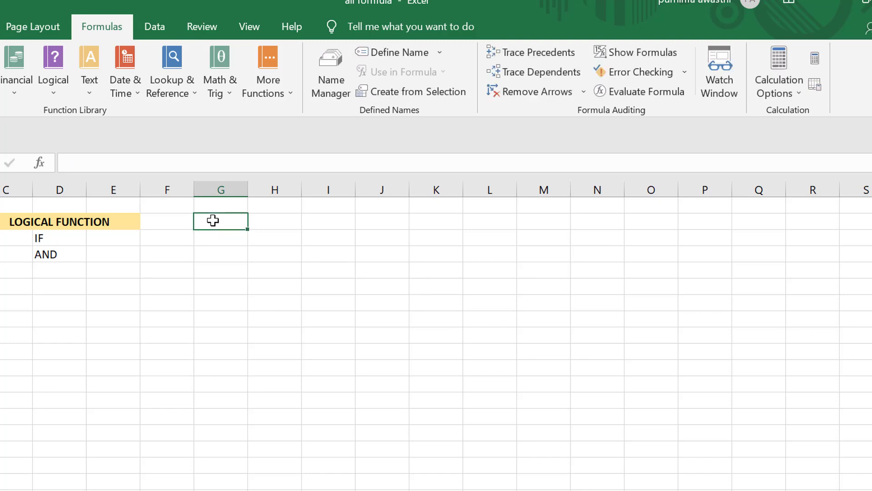
{"action": "type", "text": "35"}
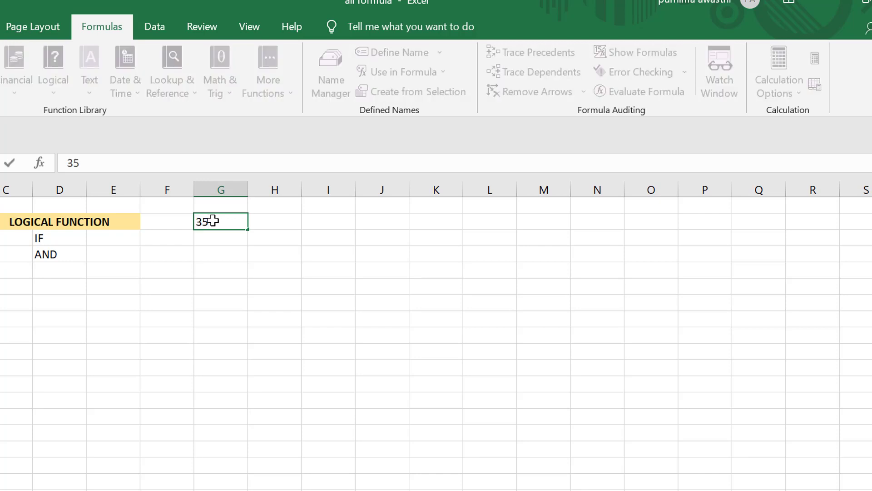
- Enter an IF formula in G3 that tests G2 with an empty text result: =IF(G2>=35,"")
{"action": "left_click", "coordinate": [212, 236]}
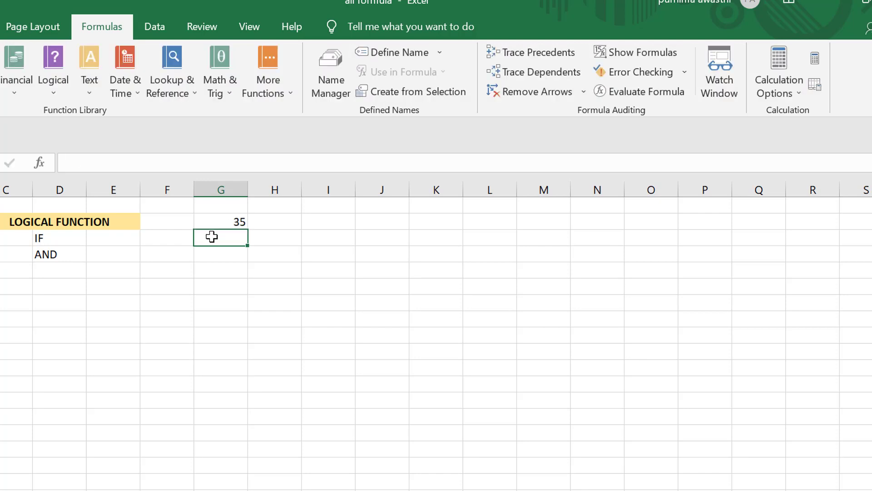
{"action": "type", "text": "=IF"}
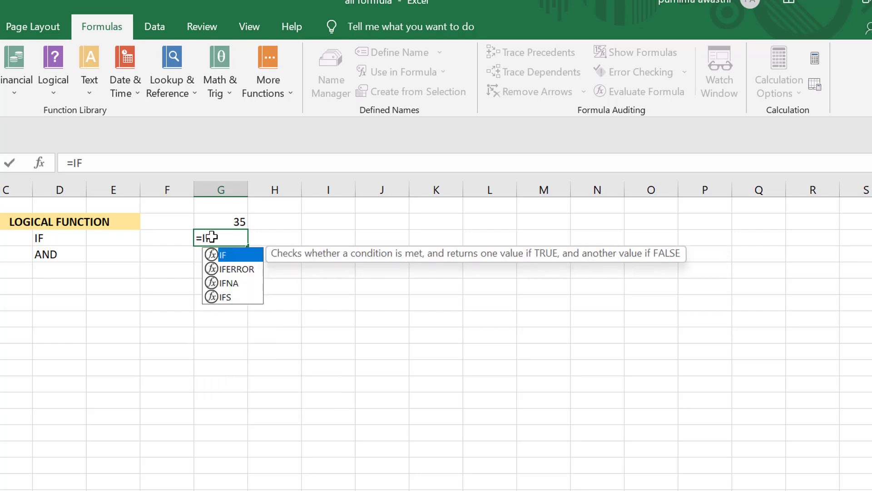
{"action": "type", "text": "("}
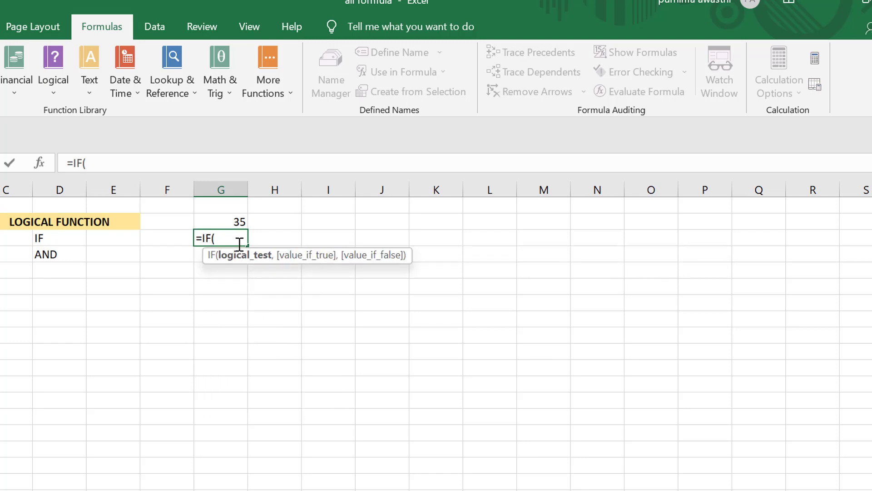
{"action": "left_click", "coordinate": [231, 219]}
{"action": "type", "text": ">"}
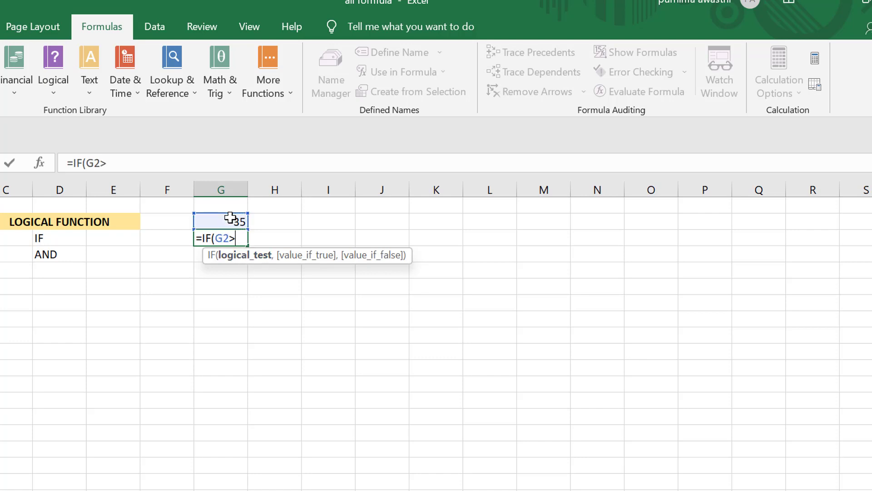
{"action": "type", "text": "=35,"}
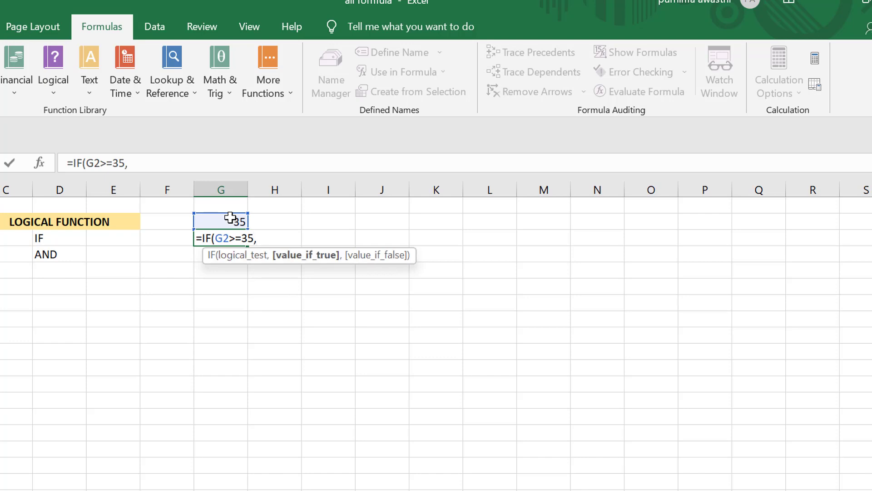
{"action": "type", "text": "\"\""}
{"action": "key", "text": "Left"}
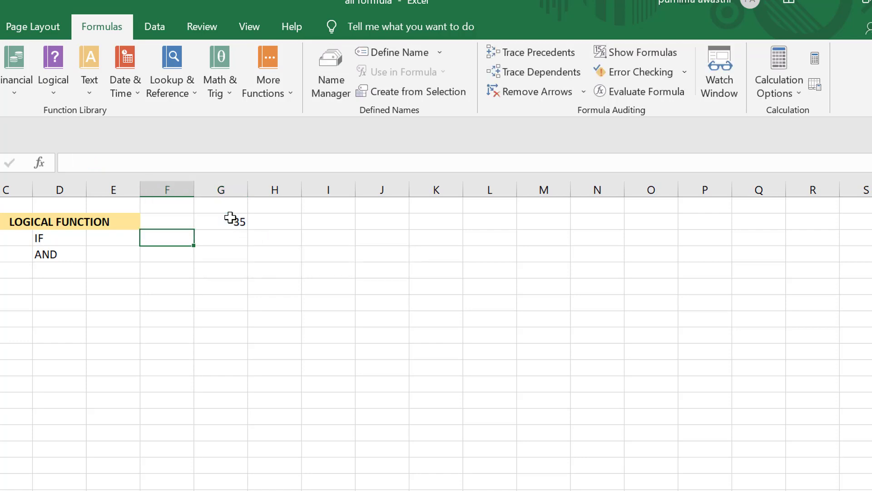
- Complete the IF formula in G3 with both outcomes so it reads =IF(G2>=35,"PASS","FAIL")
{"action": "left_click", "coordinate": [232, 233]}
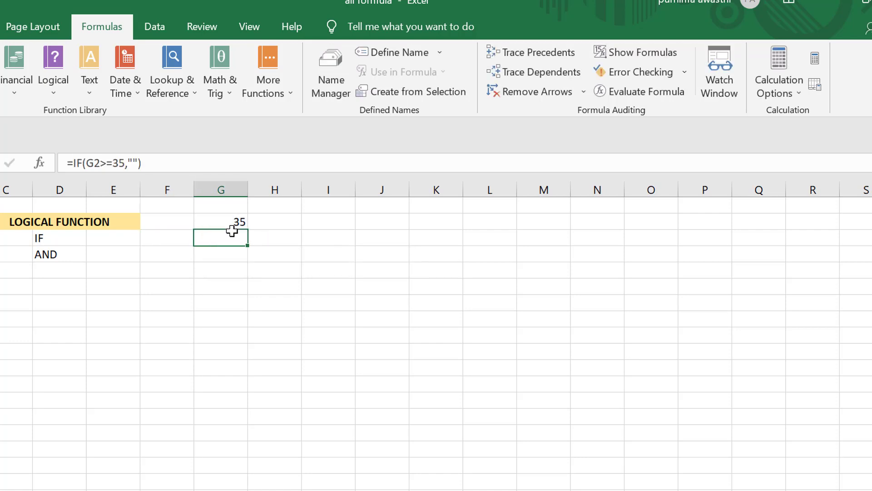
{"action": "left_click", "coordinate": [132, 163]}
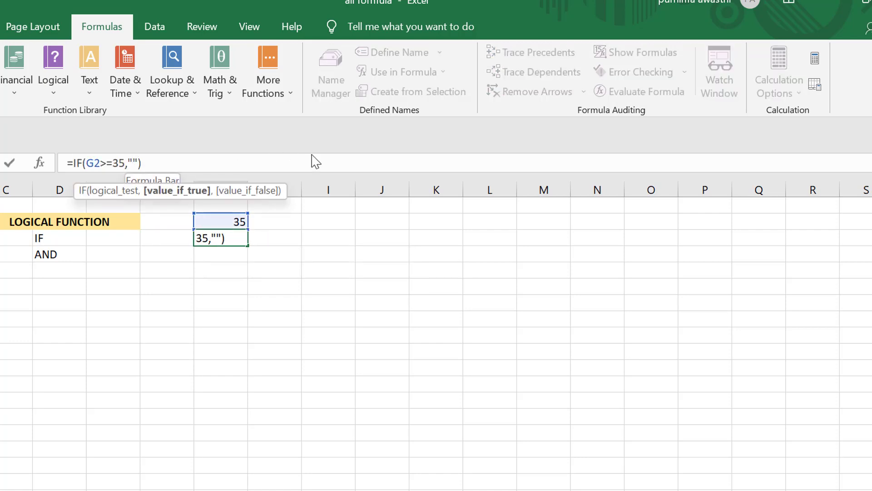
{"action": "type", "text": "PASS\""}
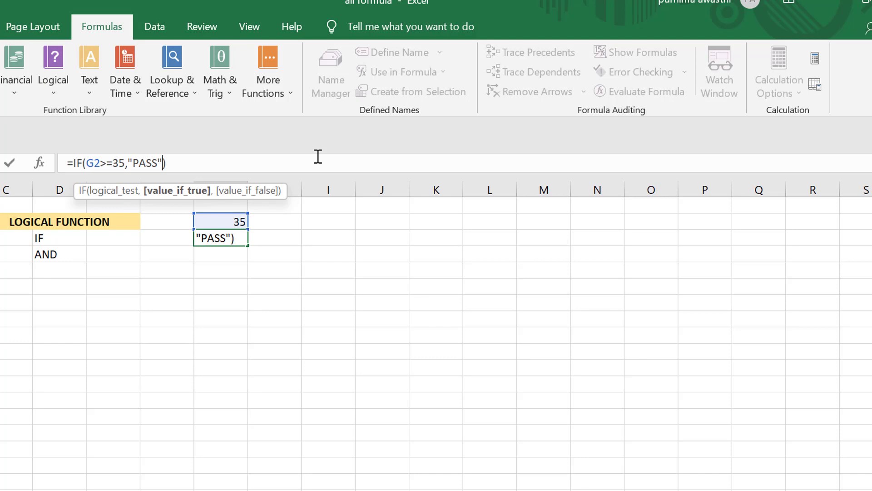
{"action": "type", "text": ","}
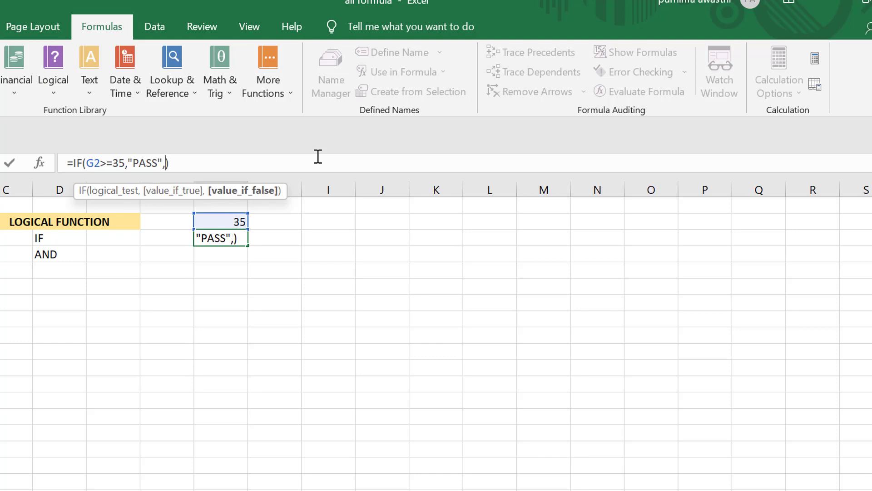
{"action": "type", "text": "\"FAIL"}
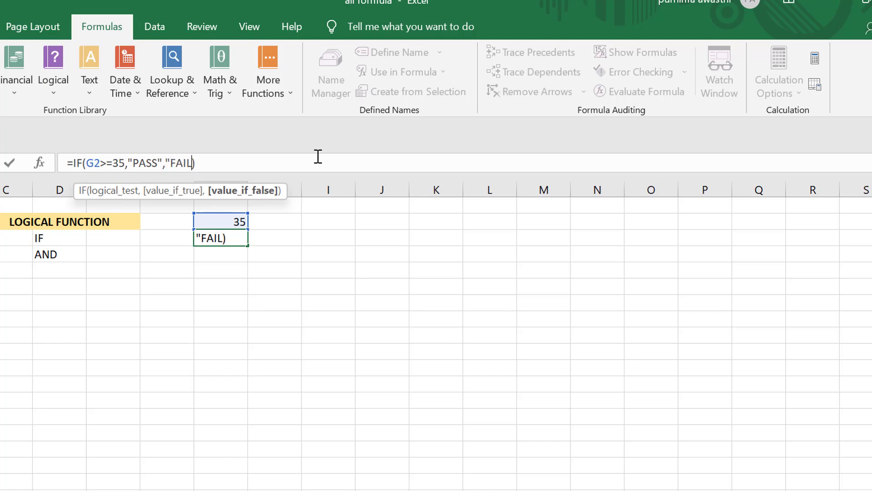
{"action": "type", "text": "\""}
{"action": "key", "text": "Right"}
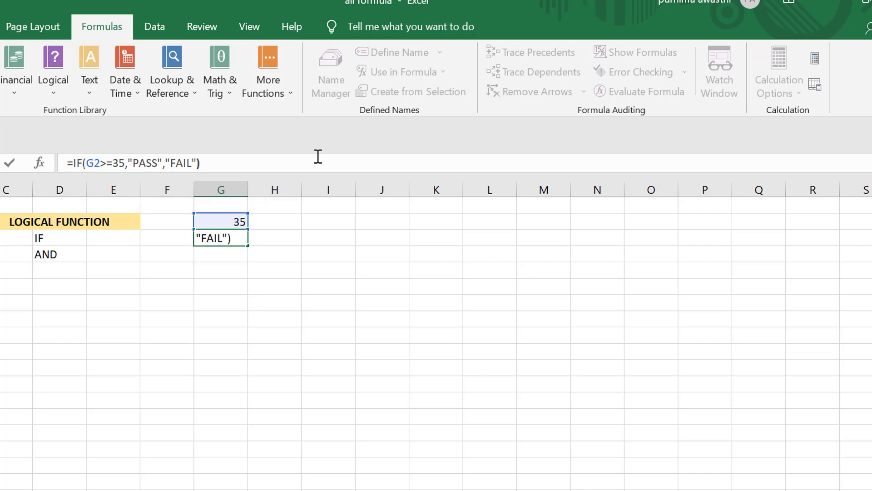
{"action": "key", "text": "Return"}
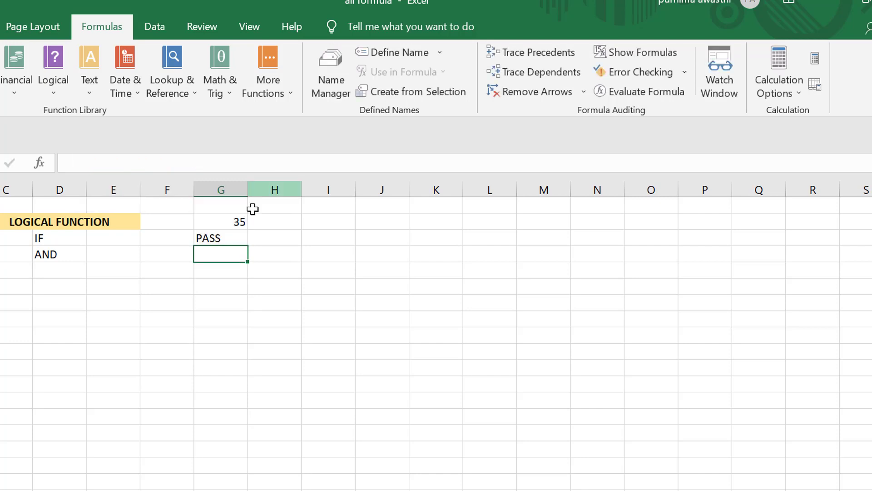
- Change the sample value in G2 to 34 to test the IF formula's false outcome
{"action": "left_click", "coordinate": [232, 236]}
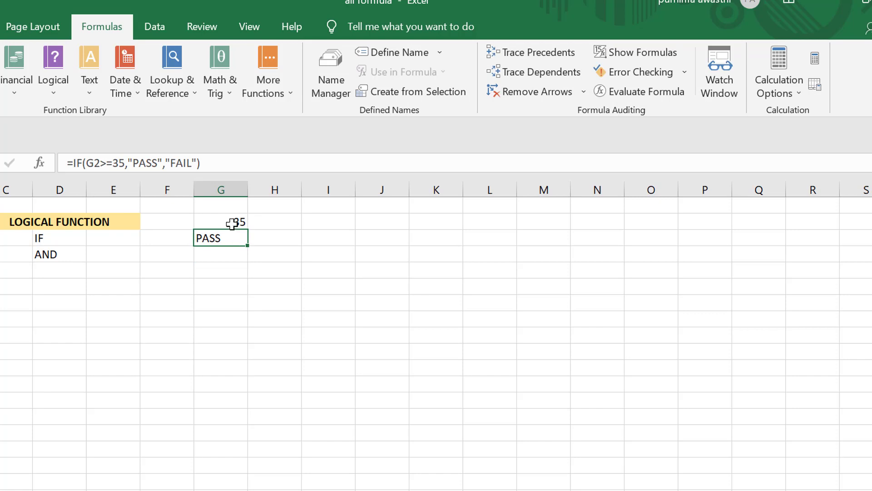
{"action": "left_click", "coordinate": [232, 223]}
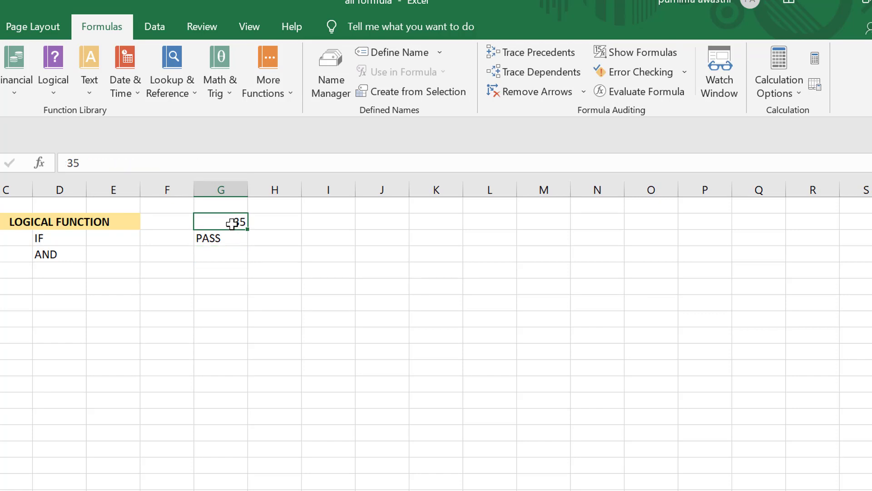
{"action": "type", "text": "34"}
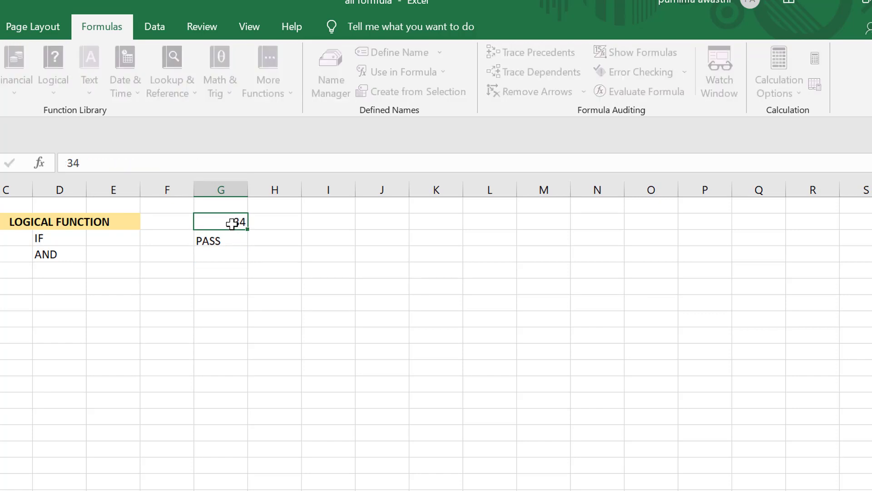
{"action": "key", "text": "Return"}
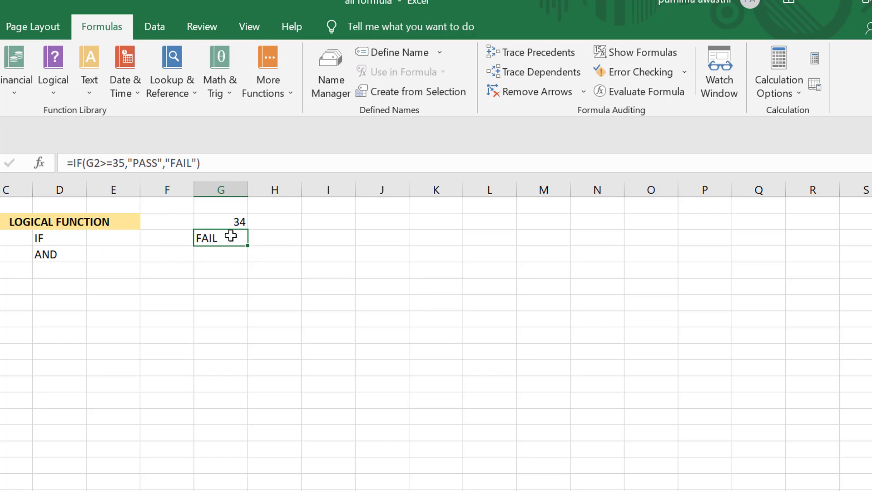
- Enter the sample data for the AND function: MALE in G4 and 21 in H4
{"action": "left_click", "coordinate": [213, 254]}
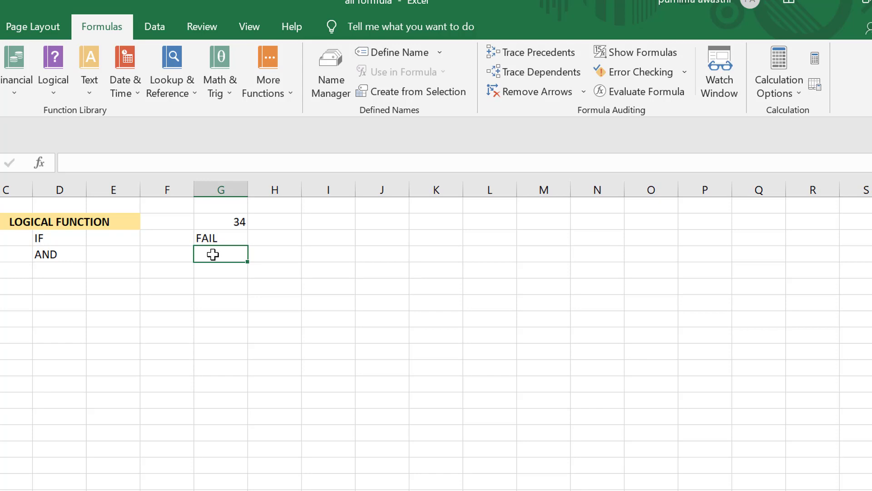
{"action": "type", "text": "MALE"}
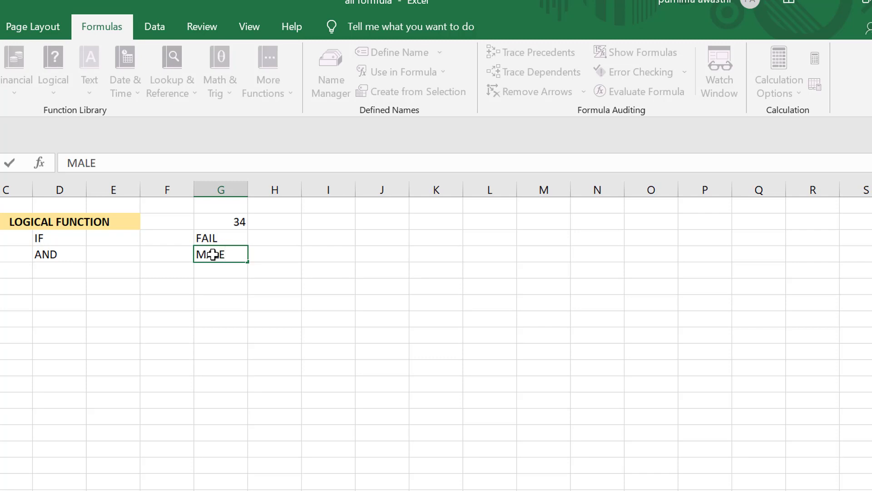
{"action": "key", "text": "Tab"}
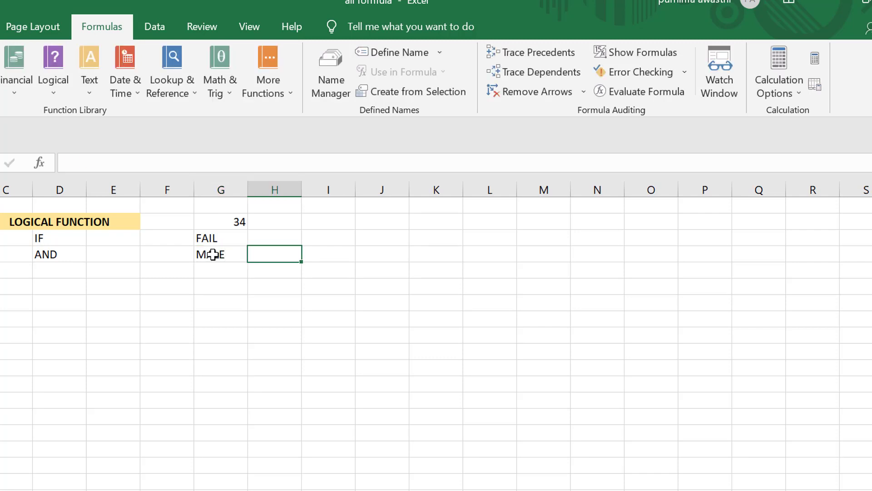
{"action": "type", "text": "21"}
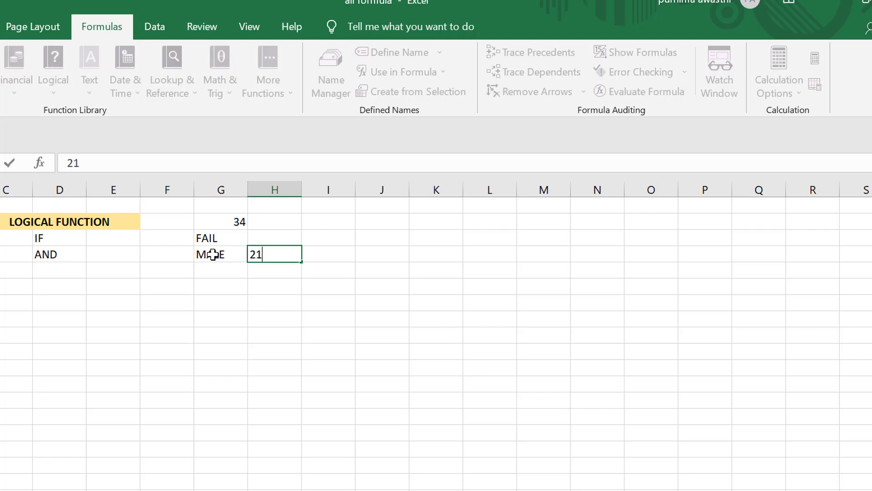
{"action": "key", "text": "Tab"}
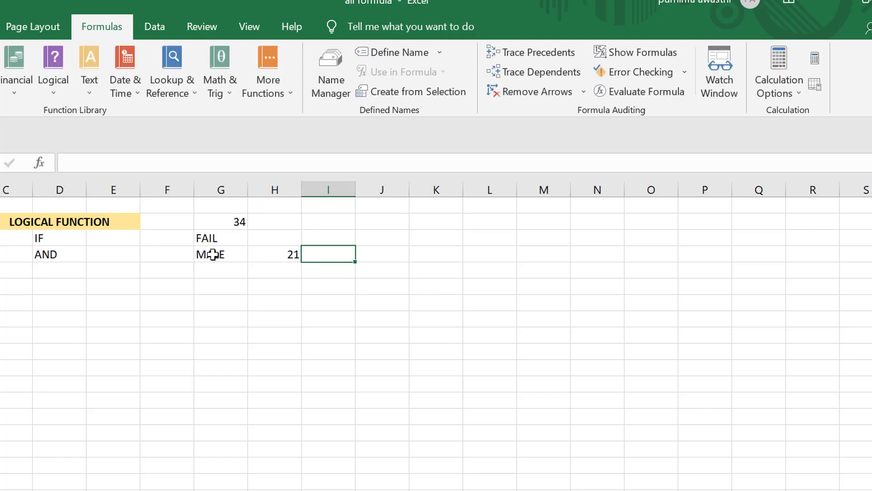
- Enter an AND formula in I4 that tests both sample values: =AND(G4="MALE",H4>=18)
{"action": "type", "text": "="}
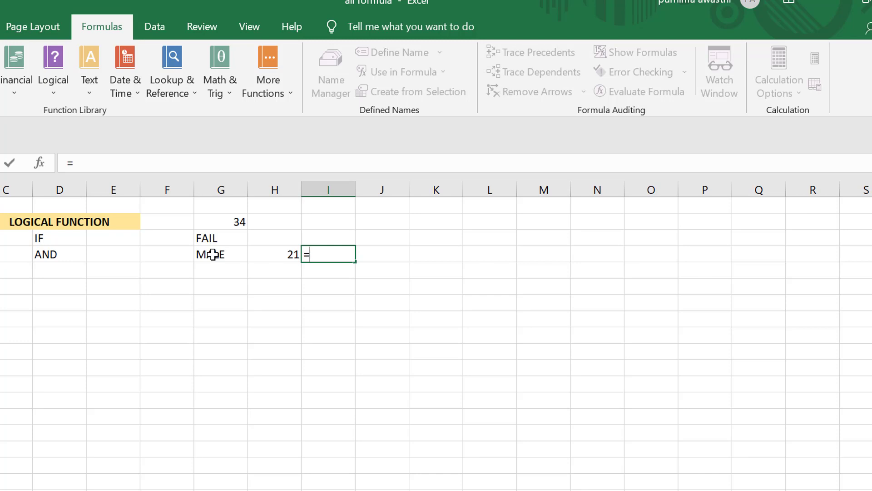
{"action": "type", "text": "AN"}
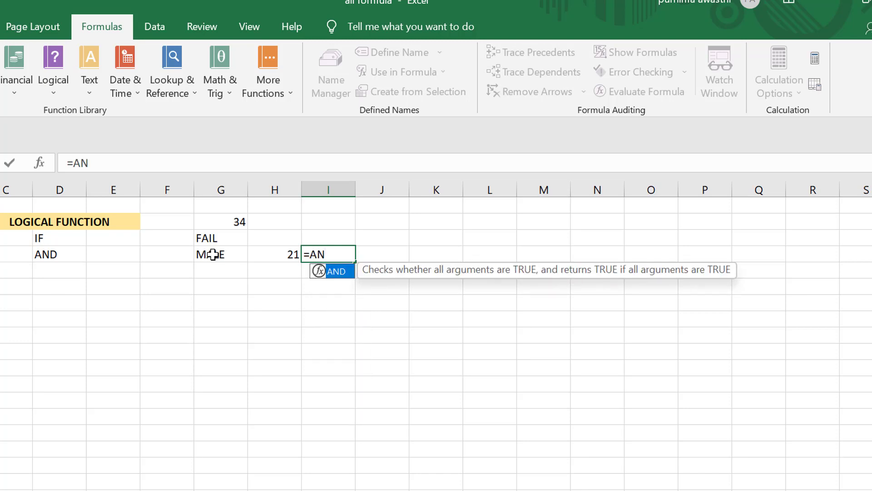
{"action": "type", "text": "D("}
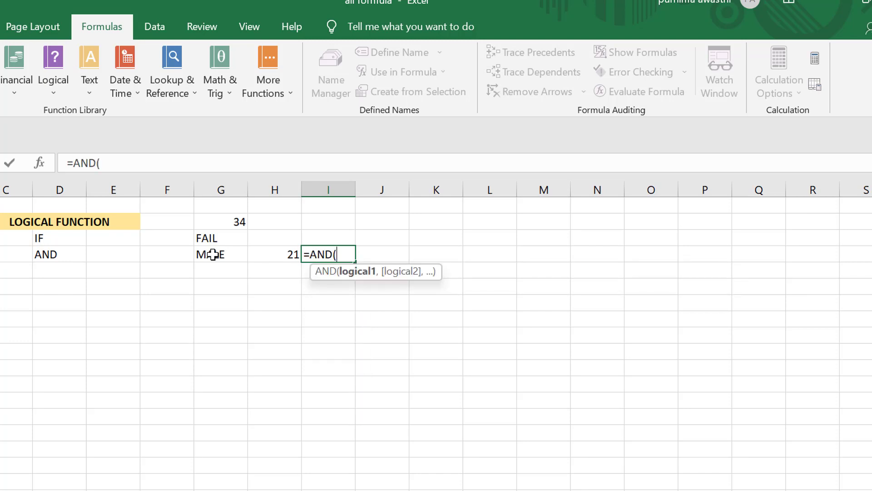
{"action": "left_click", "coordinate": [213, 254]}
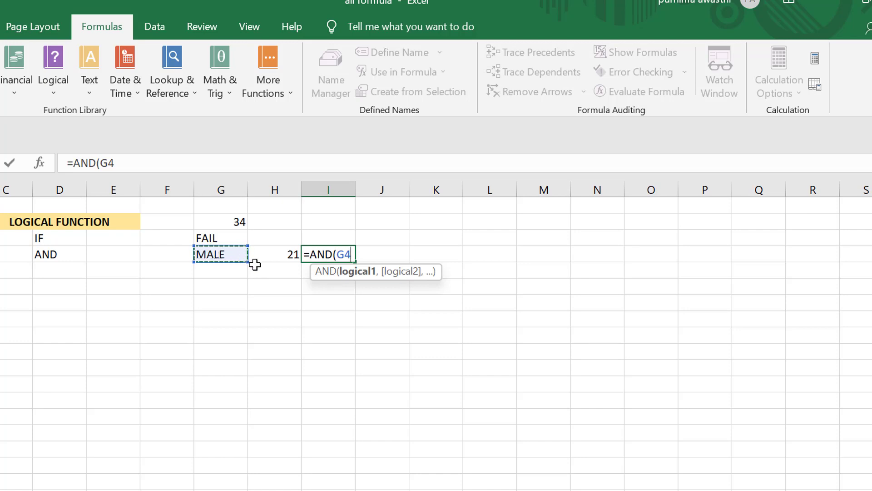
{"action": "type", "text": "="}
{"action": "type", "text": "\"MALE"}
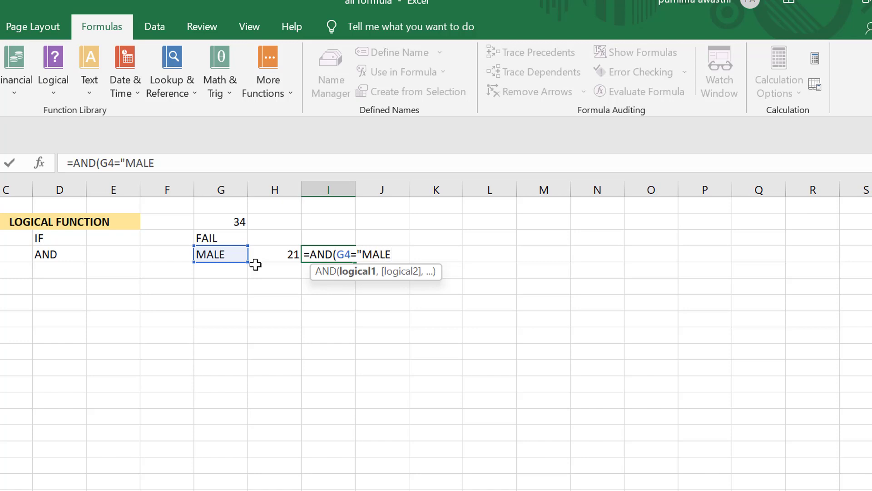
{"action": "type", "text": "\","}
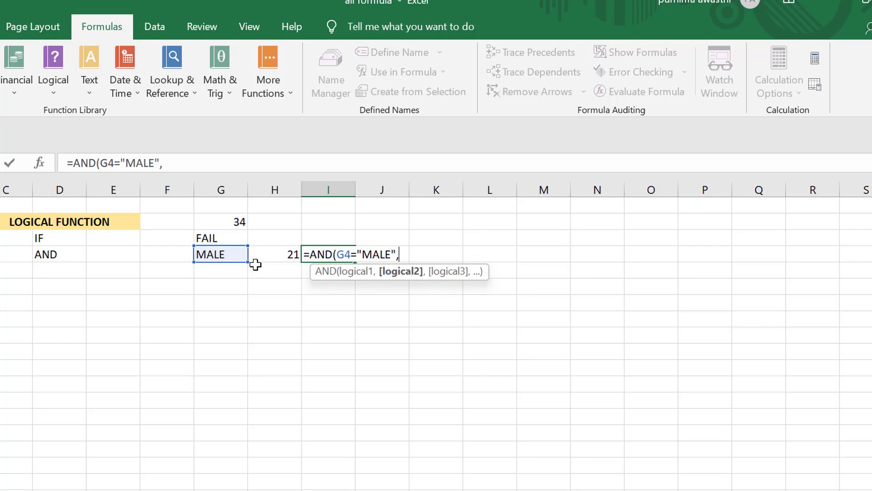
{"action": "left_click", "coordinate": [280, 254]}
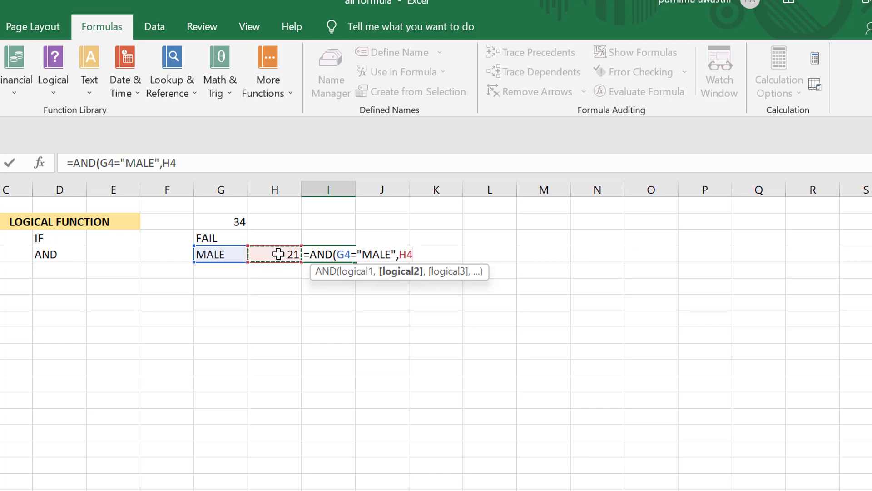
{"action": "type", "text": ">=18"}
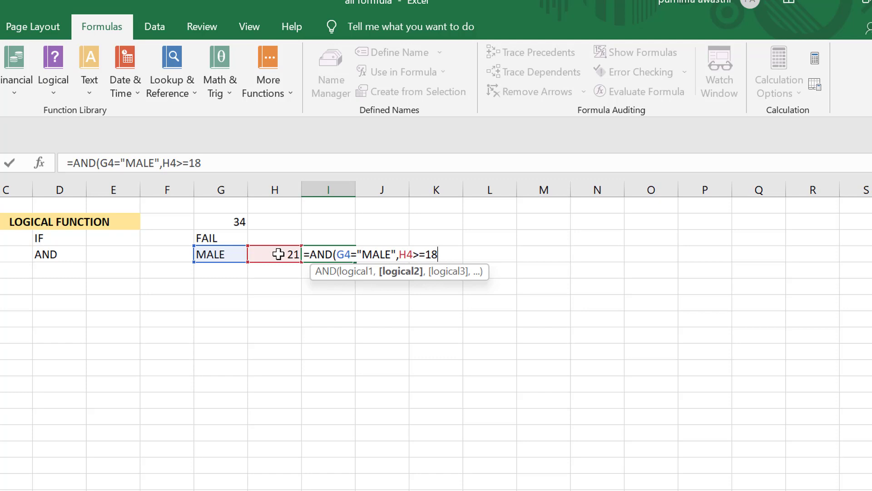
{"action": "type", "text": ")"}
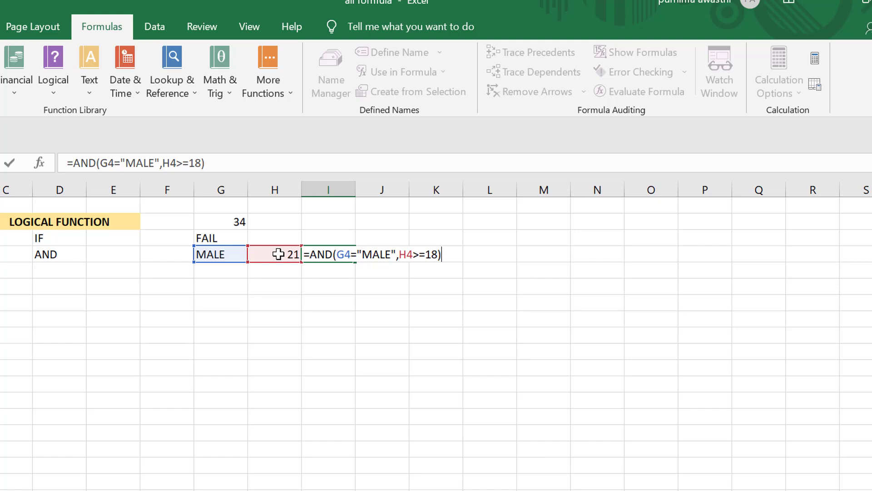
{"action": "key", "text": "Return"}
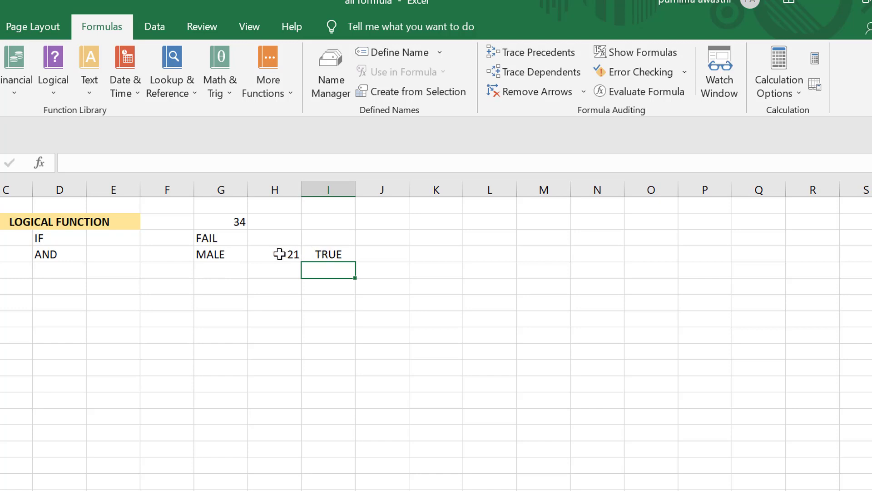
- Review the AND formula in I4 and its inputs, and change the age in H4 to 16 to test the false outcome
{"action": "left_click", "coordinate": [223, 257]}
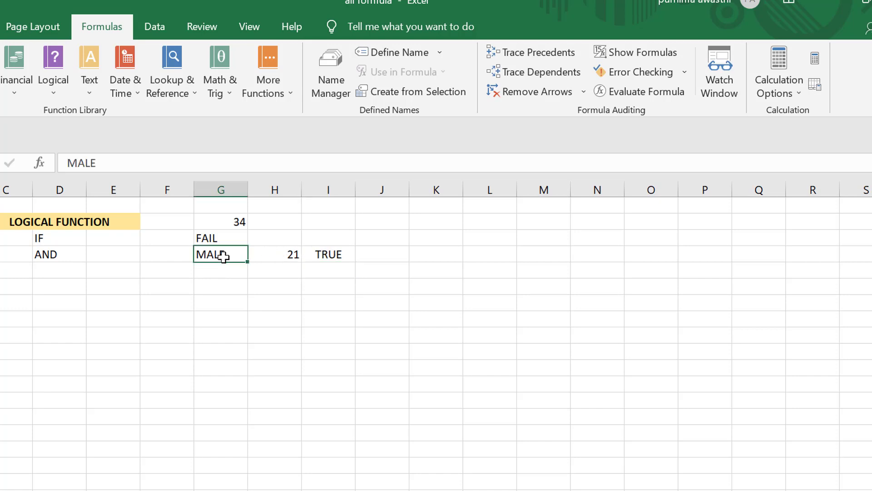
{"action": "left_click", "coordinate": [260, 255]}
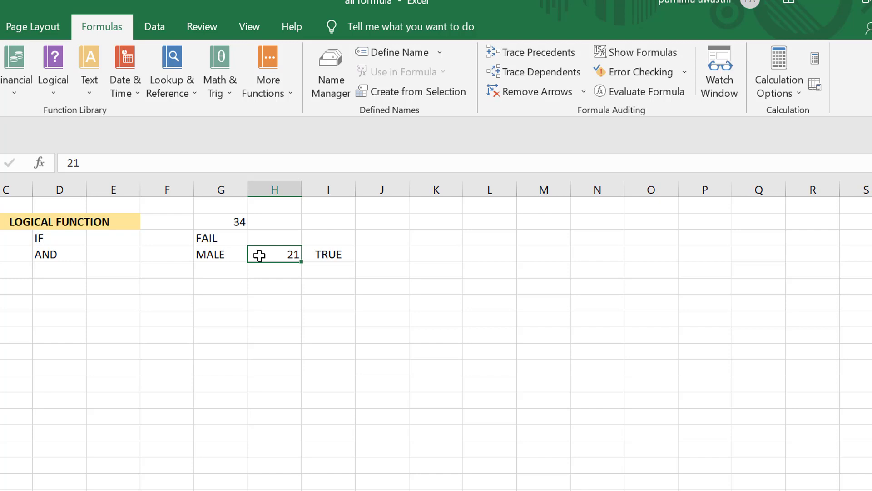
{"action": "left_click", "coordinate": [318, 254]}
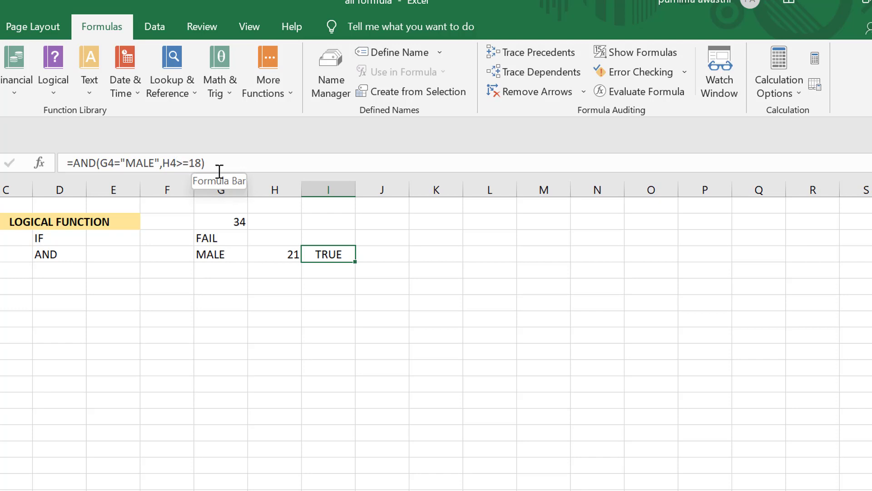
{"action": "left_click", "coordinate": [289, 253]}
{"action": "type", "text": "1"}
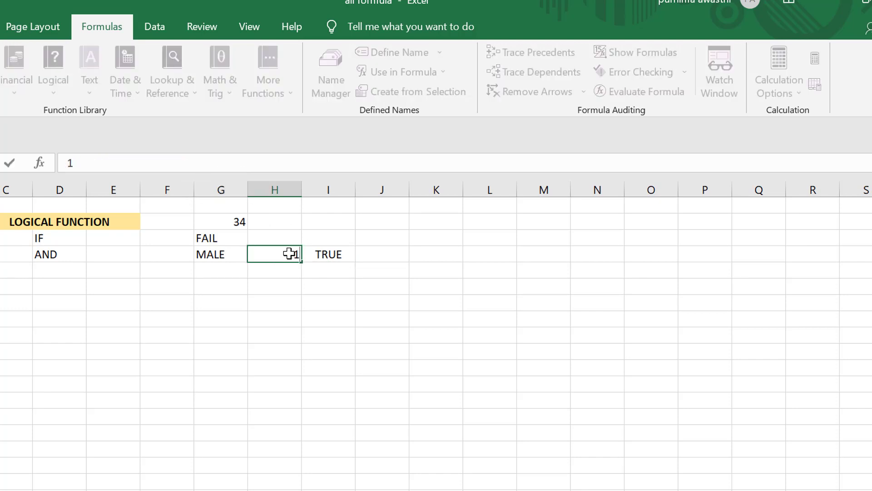
{"action": "type", "text": "6"}
{"action": "key", "text": "Return"}
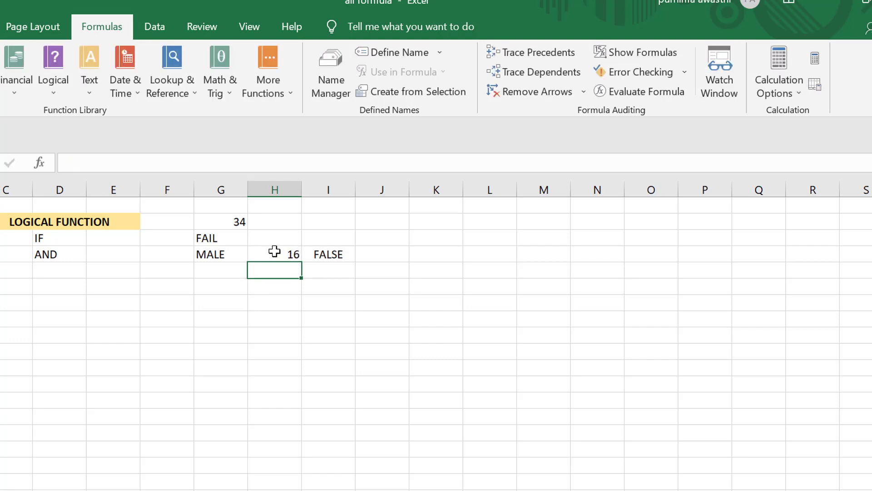
{"action": "left_click", "coordinate": [318, 253]}
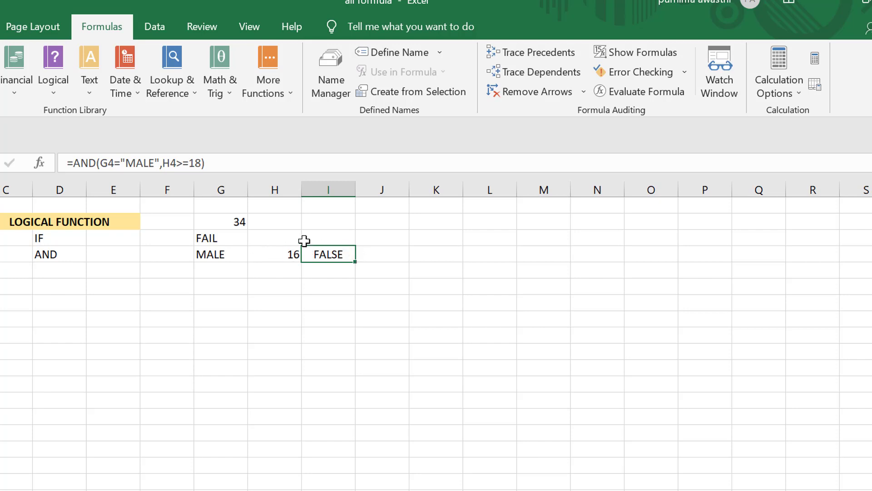
{"action": "left_click", "coordinate": [268, 273]}
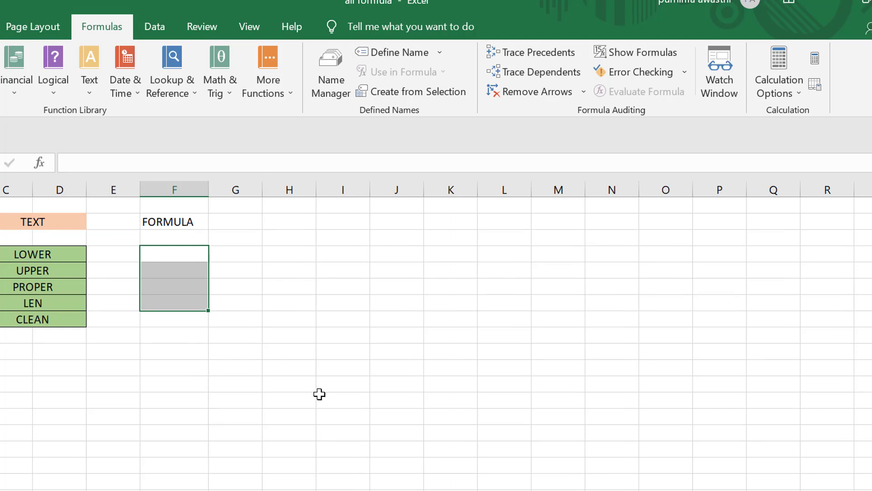
- In the text functions sheet, convert the sample text to lowercase in F4 with =LOWER(F2)
{"action": "left_click", "coordinate": [171, 370]}
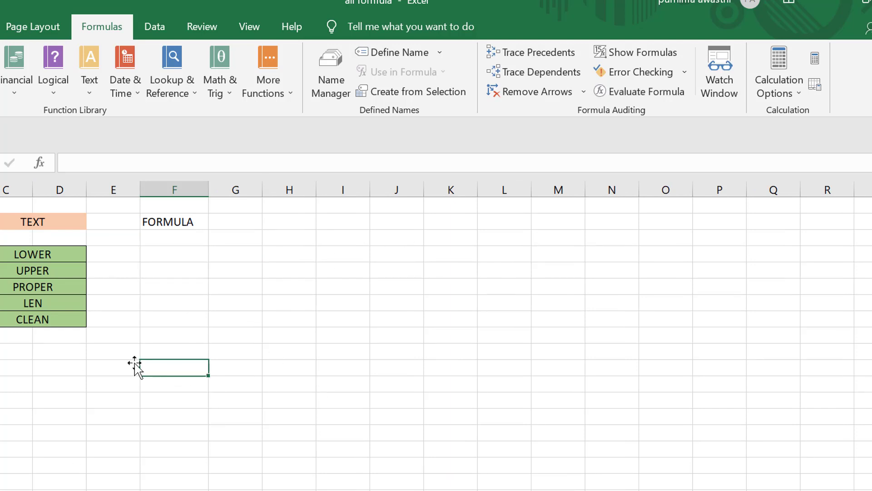
{"action": "left_click", "coordinate": [167, 256]}
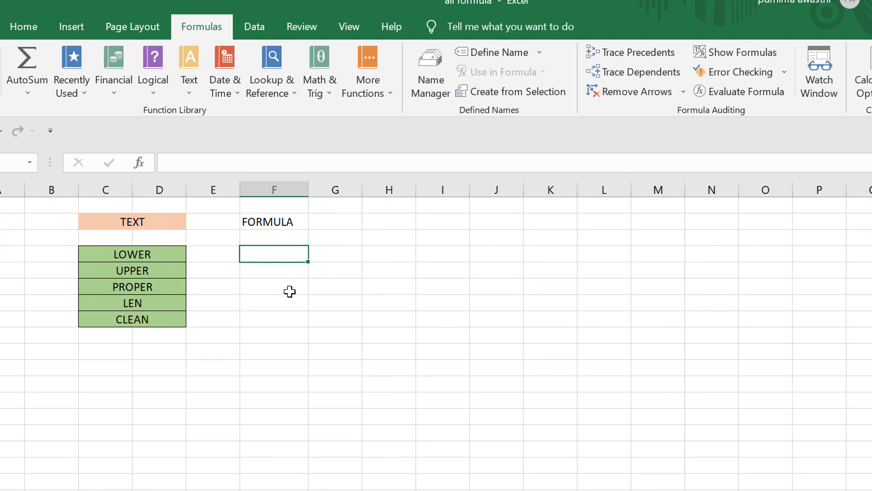
{"action": "type", "text": "="}
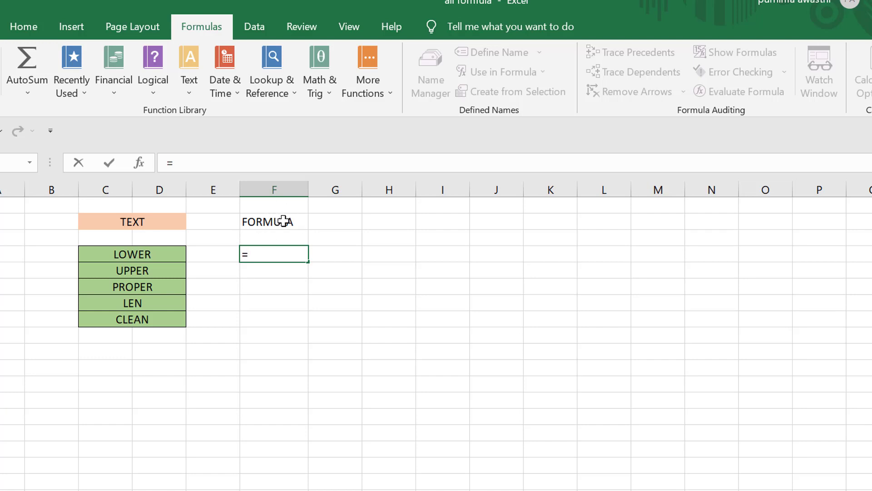
{"action": "type", "text": "LOWE"}
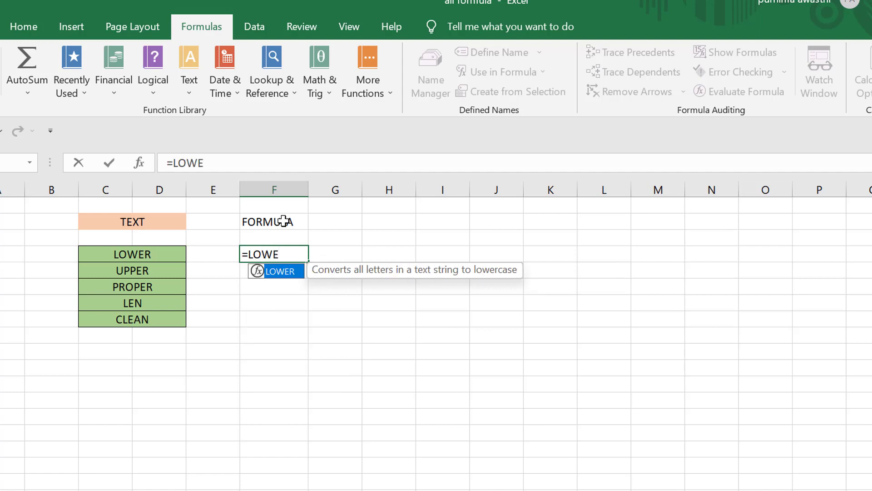
{"action": "key", "text": "Tab"}
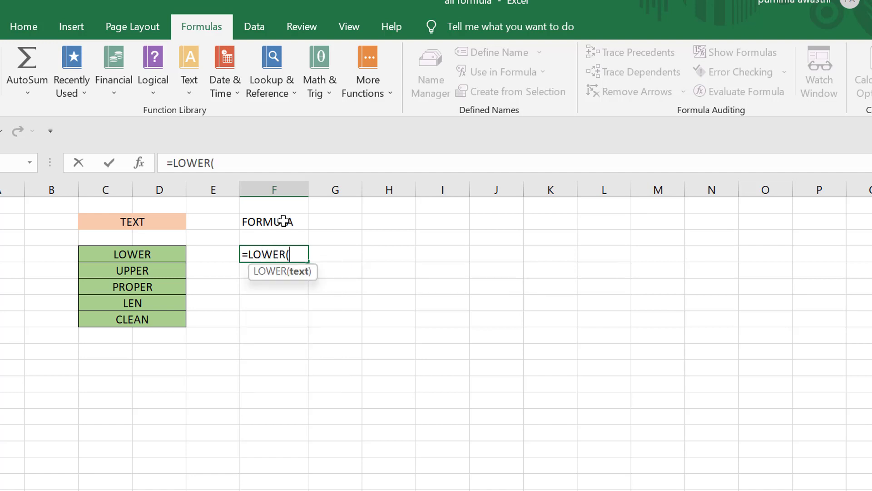
{"action": "left_click", "coordinate": [283, 221]}
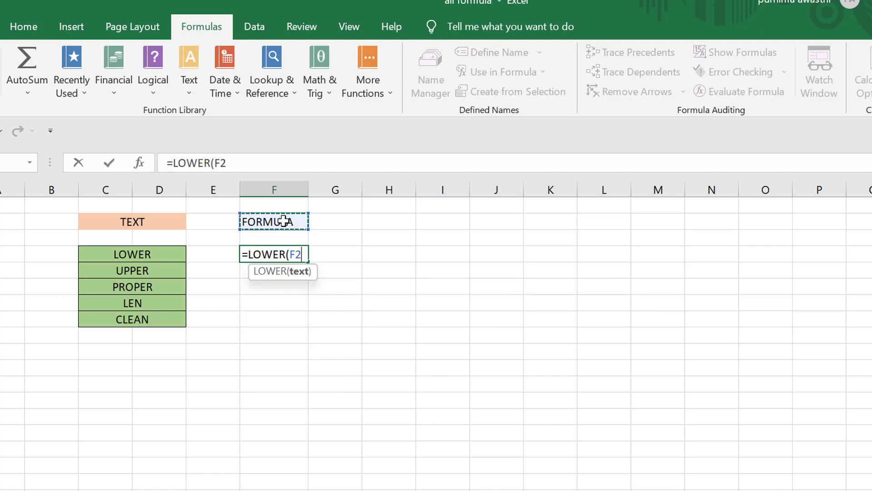
{"action": "type", "text": ")"}
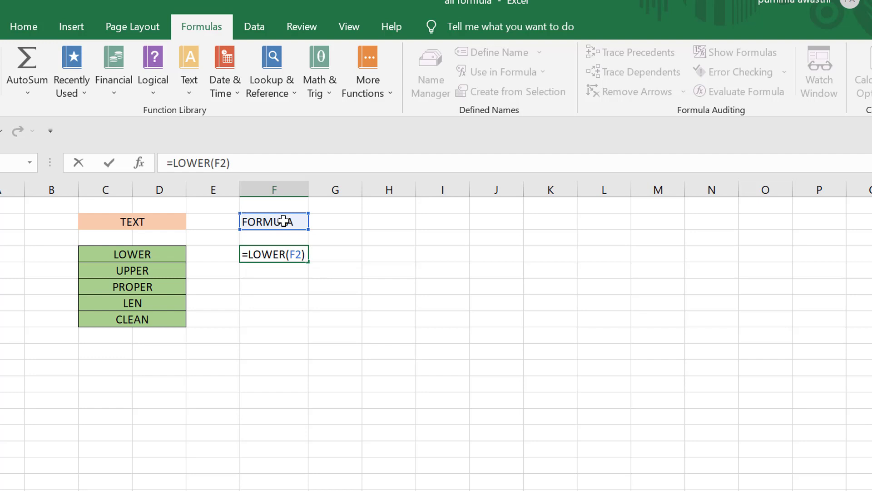
{"action": "key", "text": "Return"}
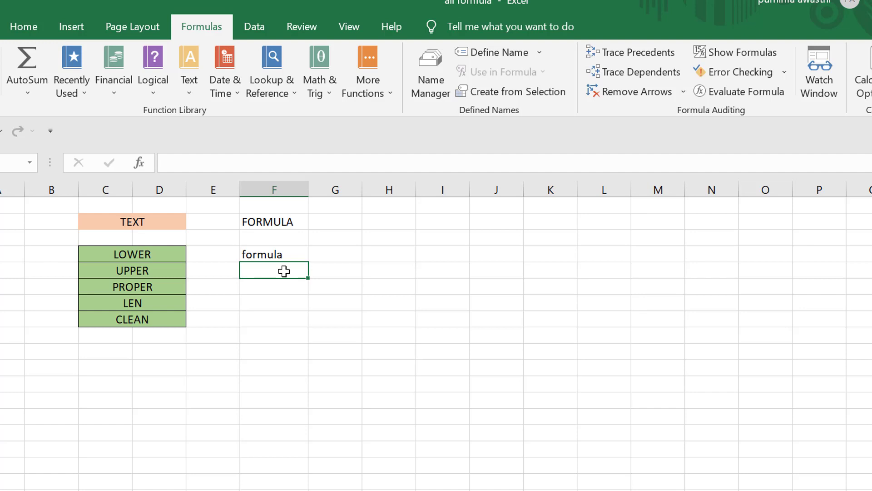
- Convert the lowercase text back to capitals in F5 with =UPPER(F4)
{"action": "type", "text": "="}
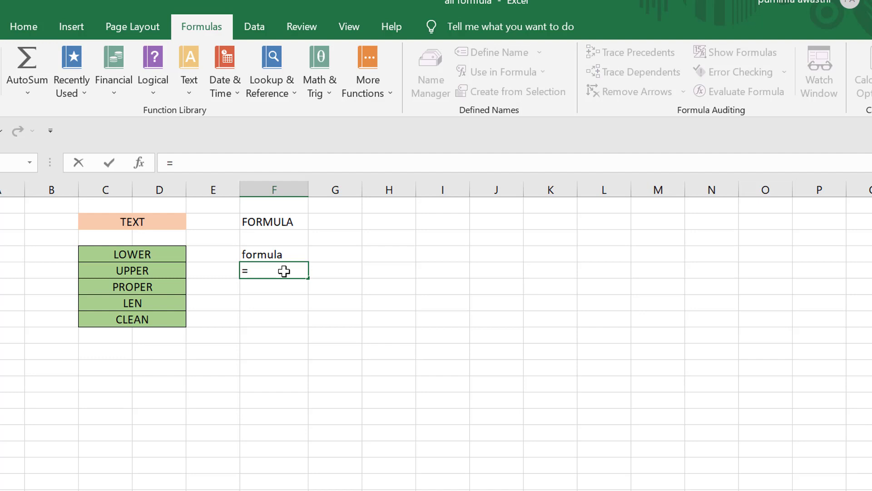
{"action": "type", "text": "UP"}
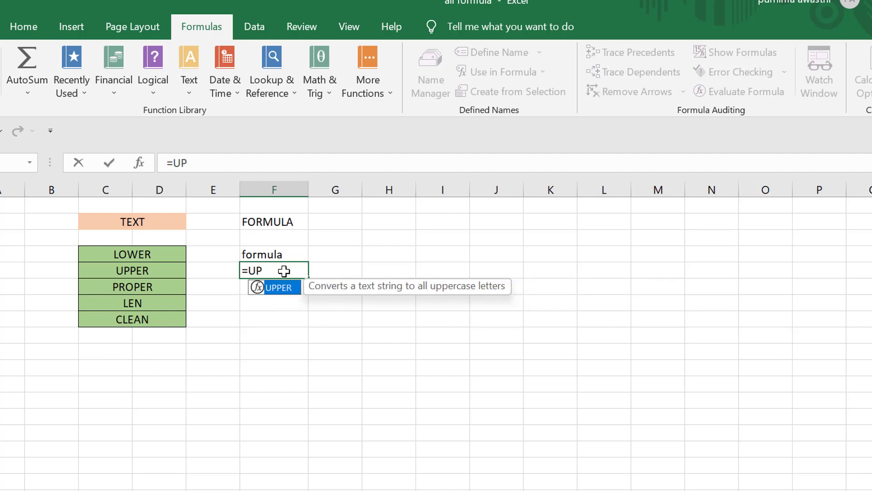
{"action": "key", "text": "Tab"}
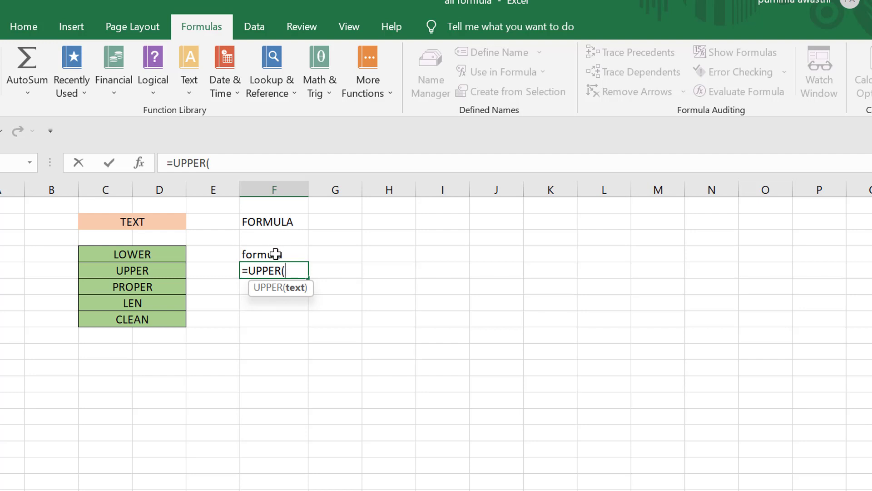
{"action": "left_click", "coordinate": [276, 254]}
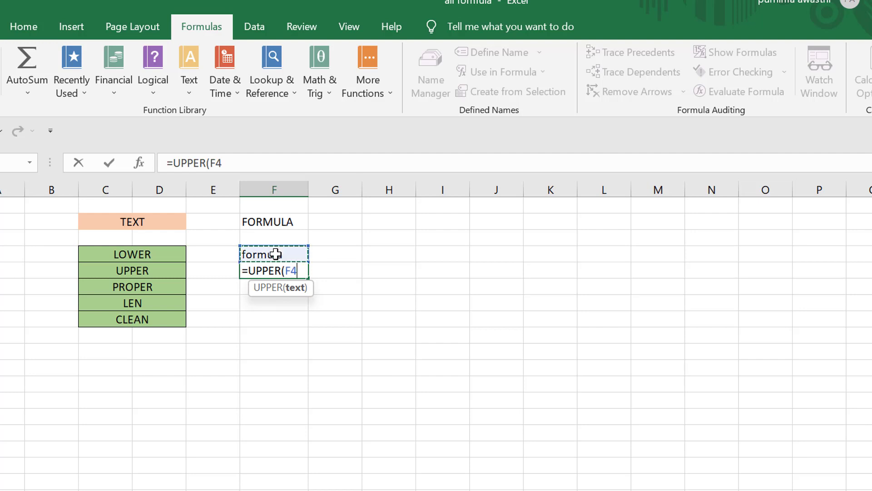
{"action": "type", "text": ")"}
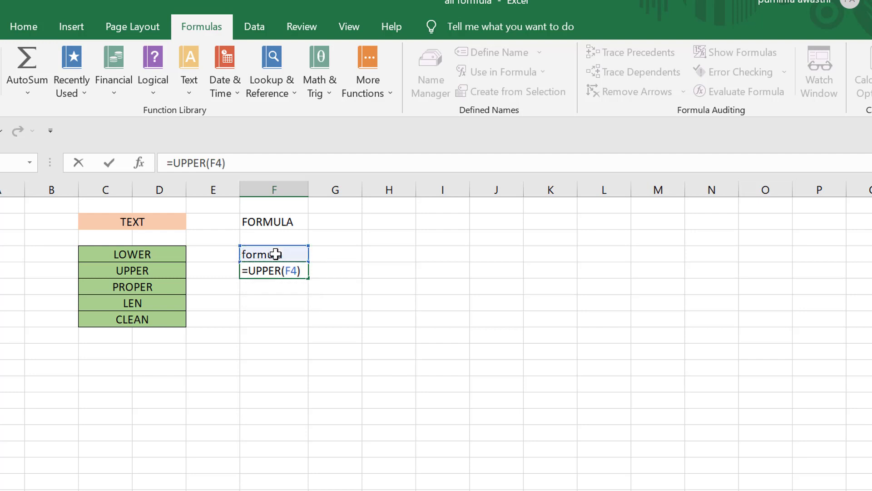
{"action": "key", "text": "Return"}
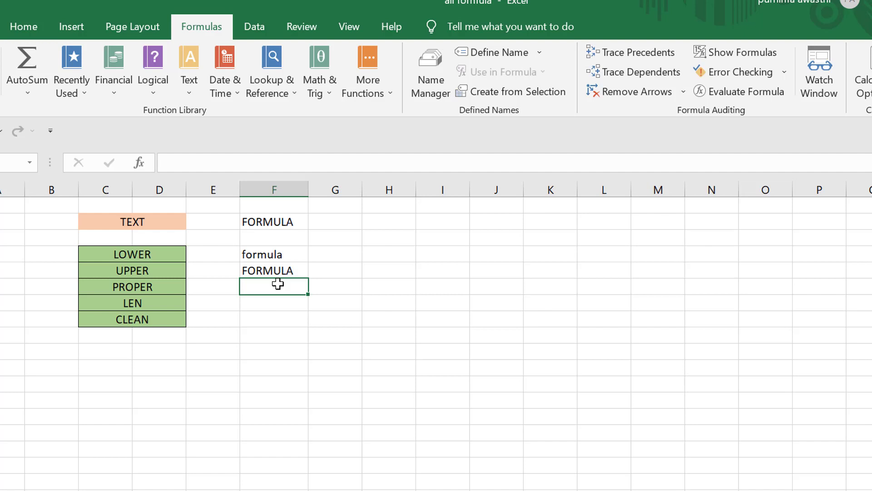
- Convert the sample text to proper case in F6 with =PROPER(F2)
{"action": "type", "text": "=P"}
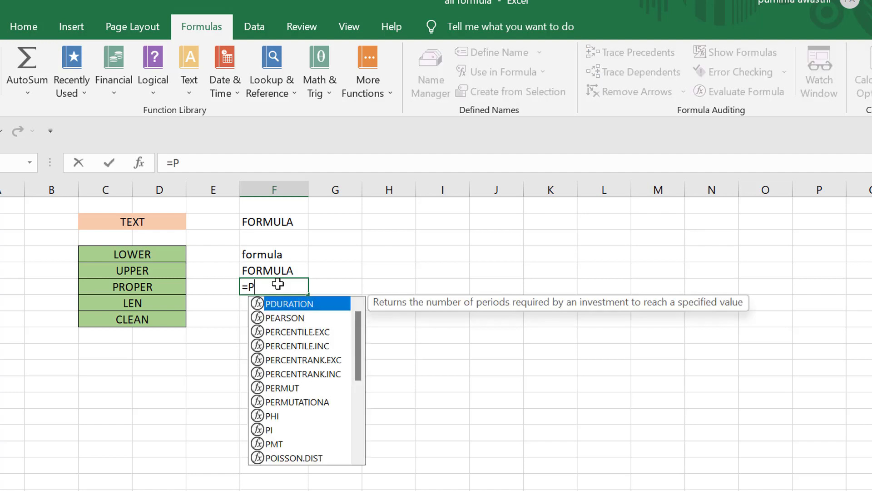
{"action": "type", "text": "RO"}
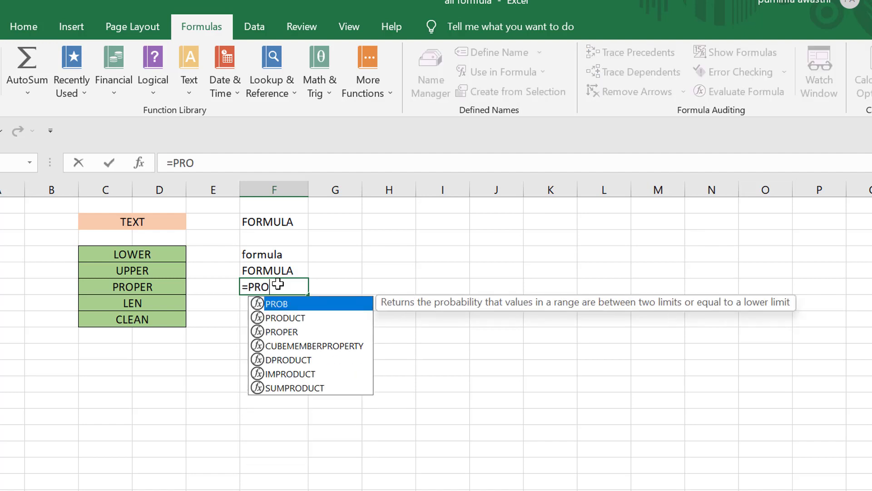
{"action": "key", "text": "Down"}
{"action": "key", "text": "Down"}
{"action": "key", "text": "Tab"}
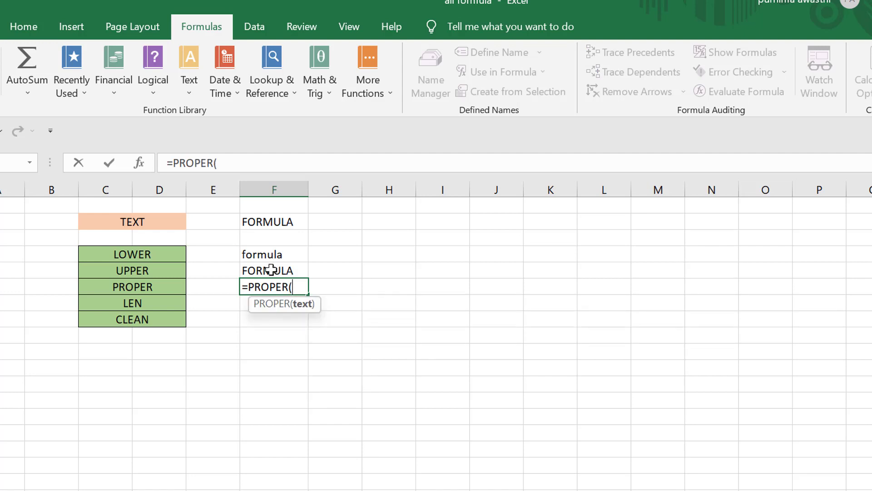
{"action": "left_click", "coordinate": [272, 222]}
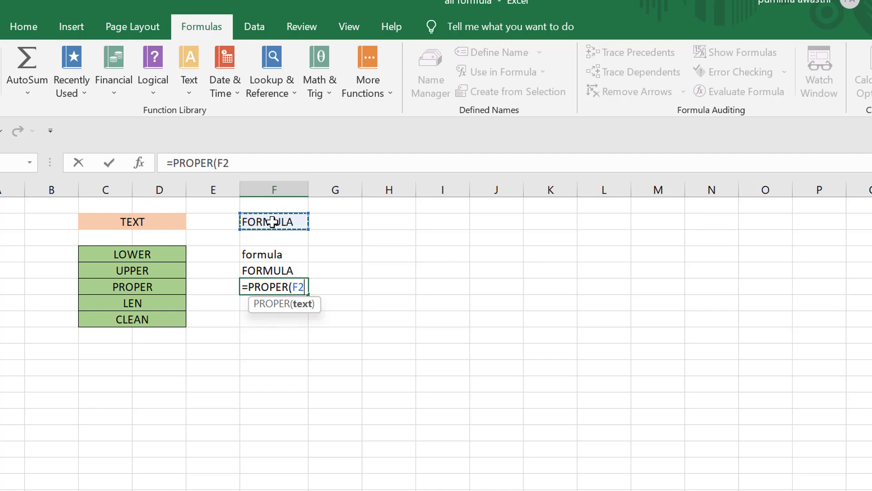
{"action": "type", "text": ")"}
{"action": "key", "text": "Return"}
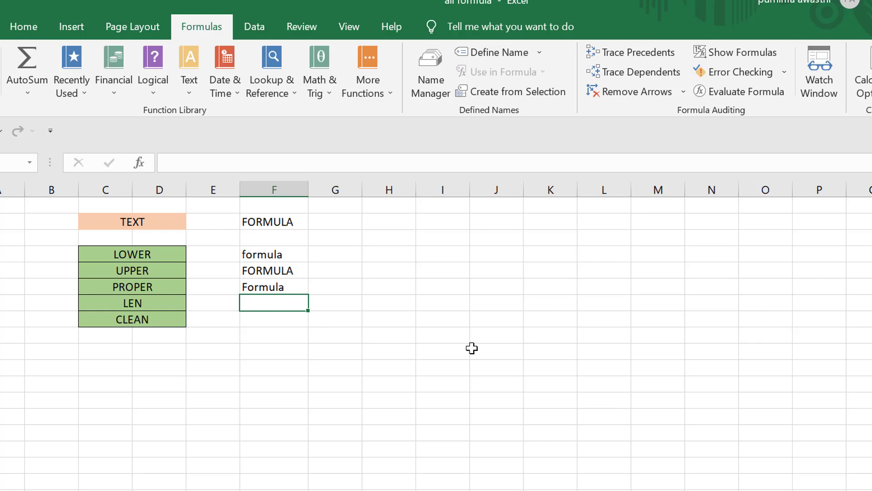
- Count the characters of the sample text in F7 with =LEN(F2), and review the entered formula
{"action": "type", "text": "=LE"}
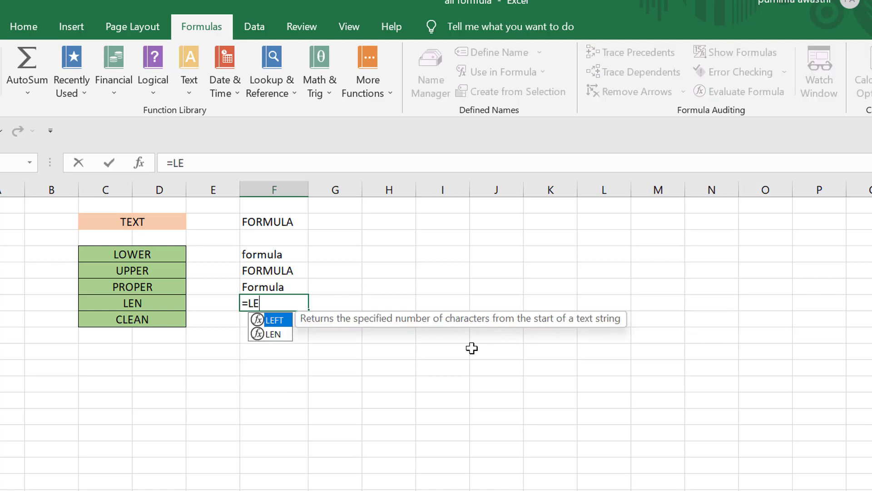
{"action": "type", "text": "N("}
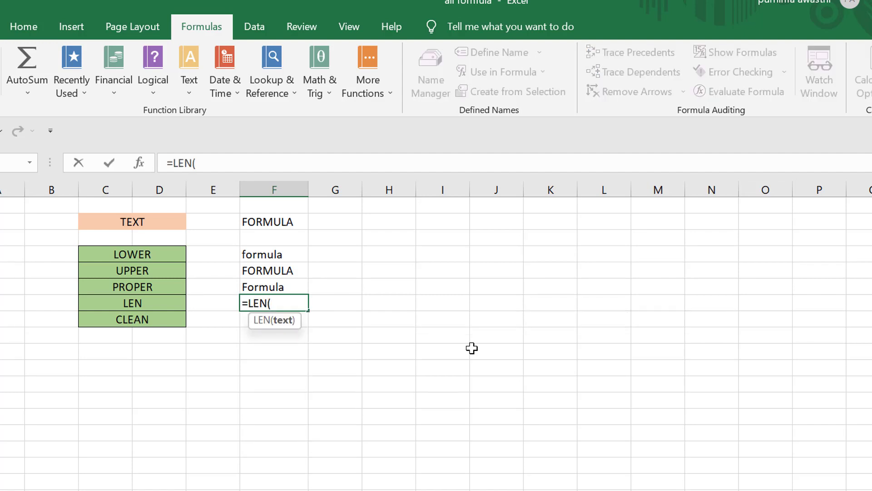
{"action": "left_click", "coordinate": [265, 222]}
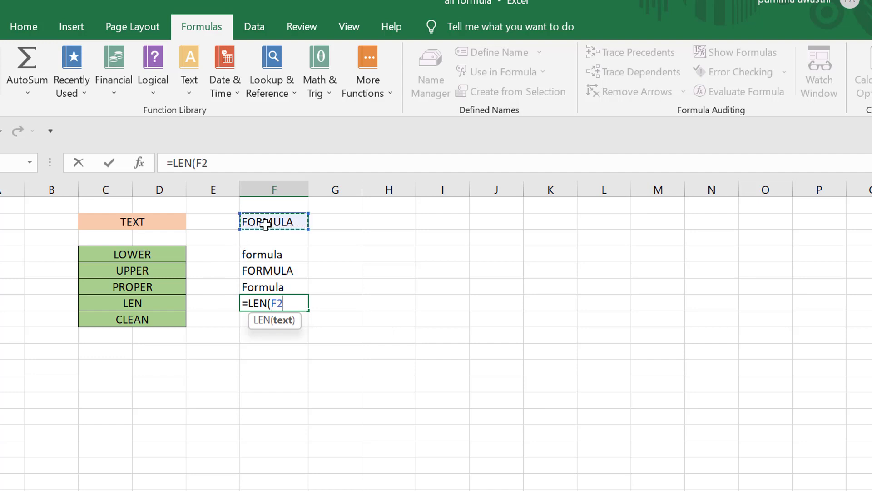
{"action": "type", "text": ")"}
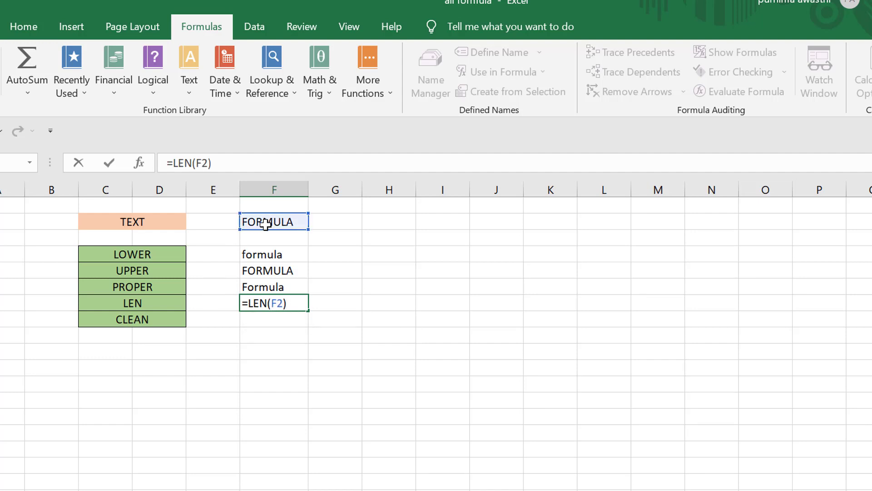
{"action": "key", "text": "Return"}
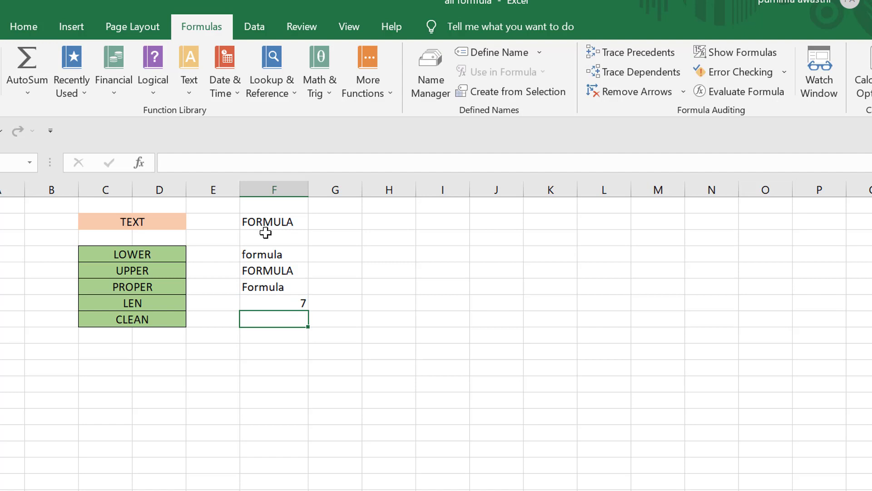
{"action": "left_click", "coordinate": [281, 305]}
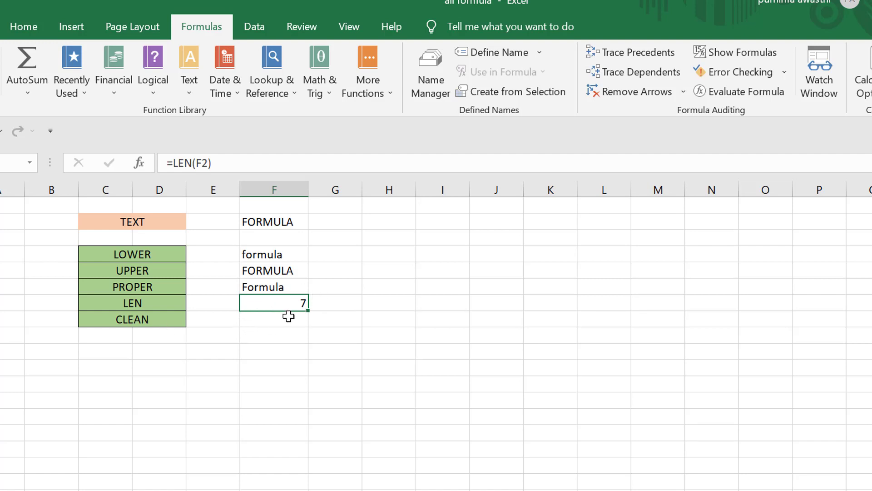
- Fill the sample text cell F2 with the standard red color
{"action": "left_click", "coordinate": [292, 223]}
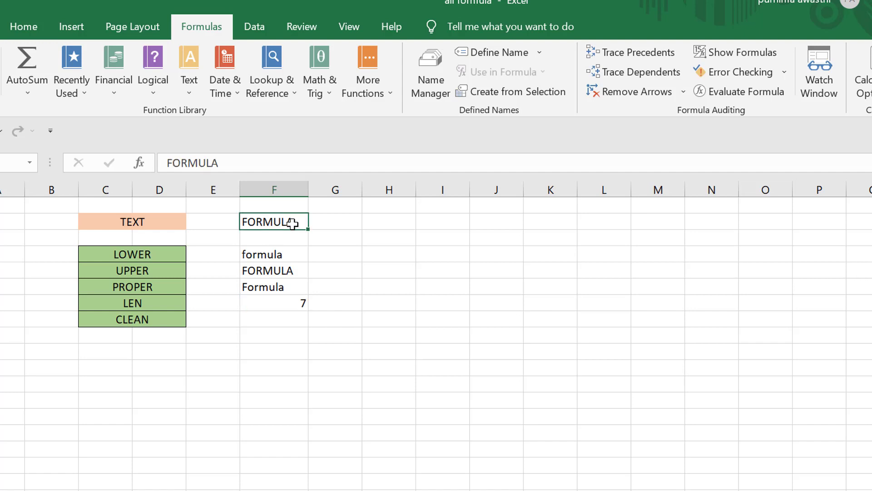
{"action": "left_click", "coordinate": [20, 27]}
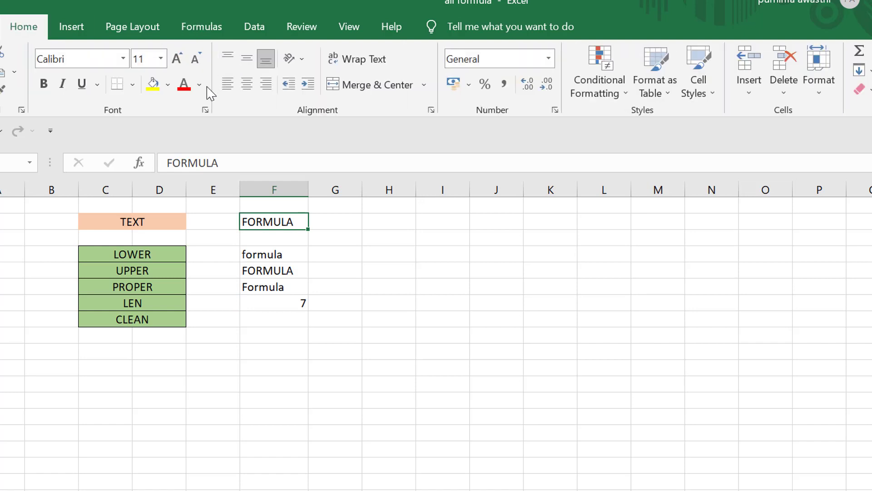
{"action": "left_click", "coordinate": [168, 85]}
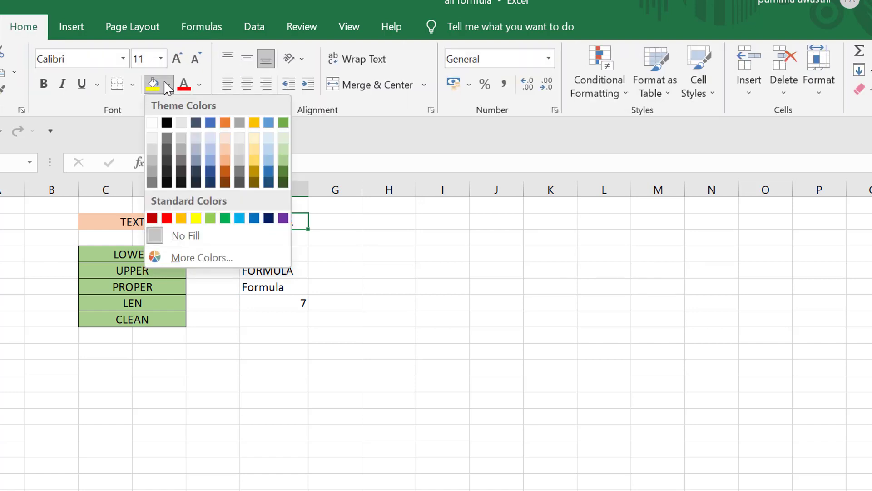
{"action": "left_click", "coordinate": [166, 218]}
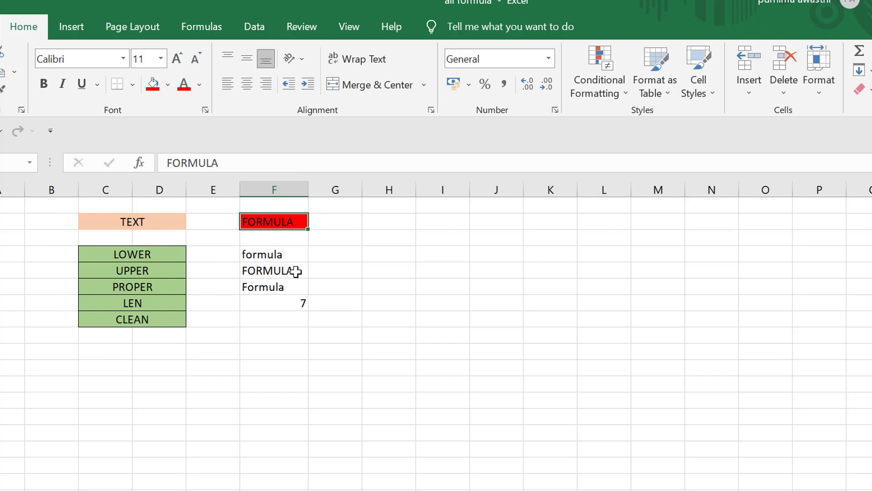
- Enter =CLEAN(F2) in F8 to return the cleaned sample text, and review the formula
{"action": "left_click", "coordinate": [290, 322]}
{"action": "type", "text": "="}
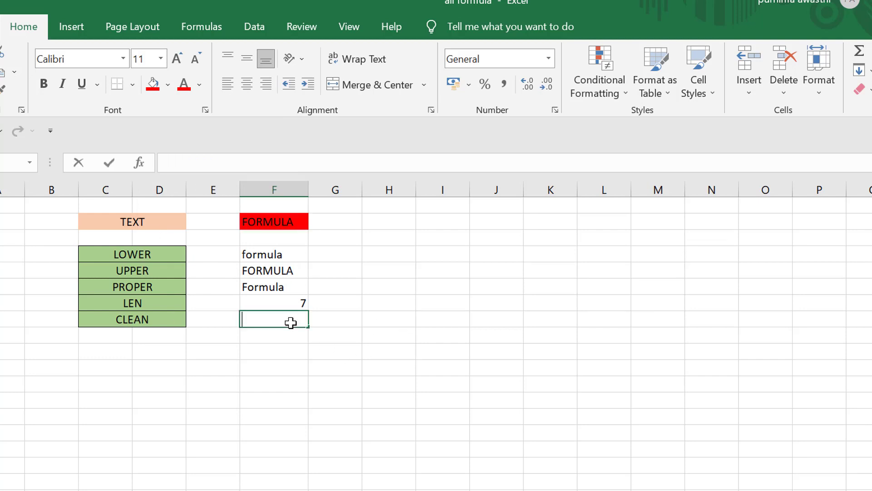
{"action": "type", "text": "CL"}
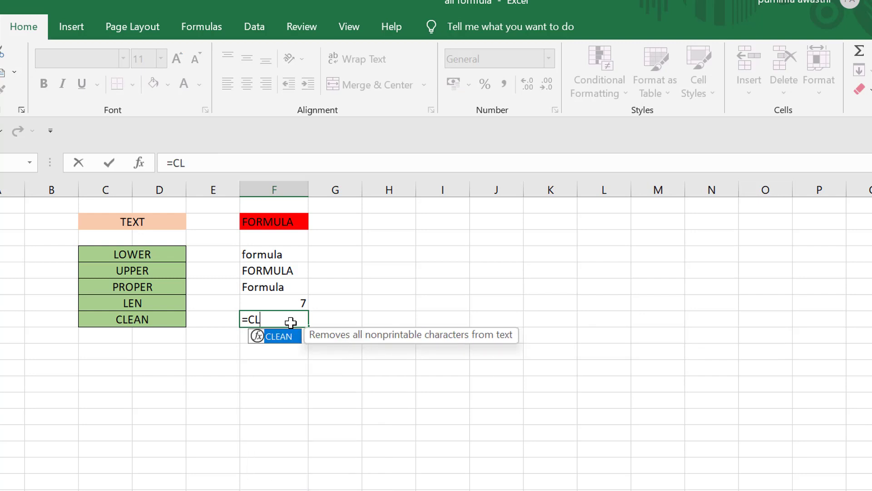
{"action": "key", "text": "Tab"}
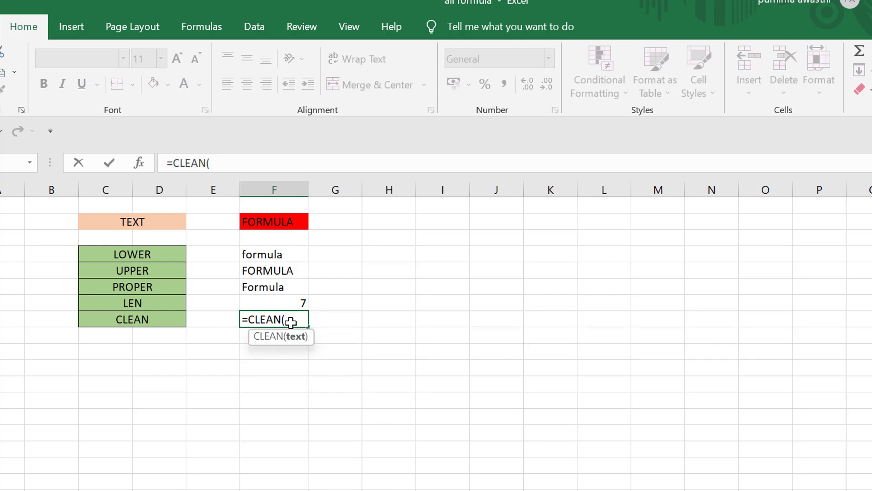
{"action": "left_click", "coordinate": [259, 225]}
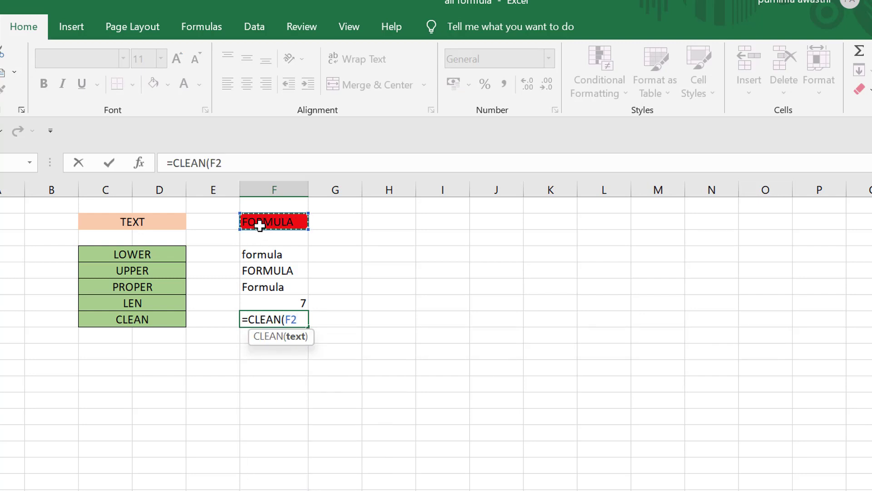
{"action": "type", "text": ")"}
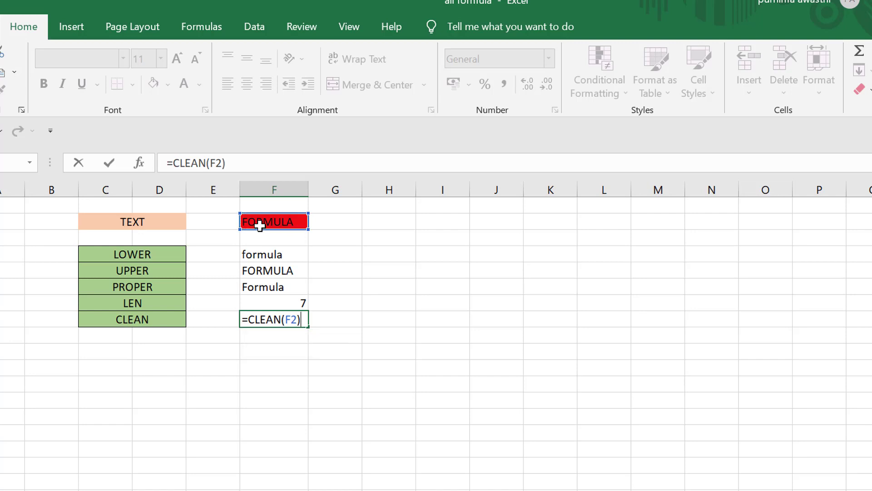
{"action": "key", "text": "Return"}
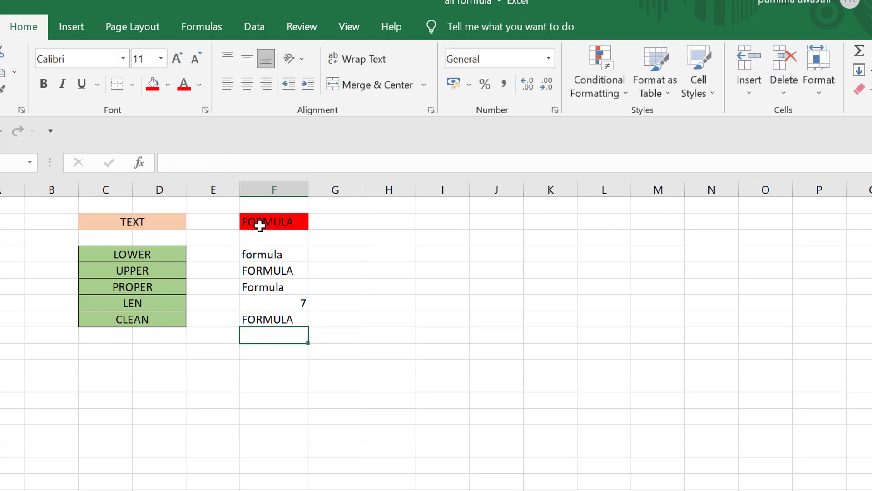
{"action": "left_click", "coordinate": [284, 314]}
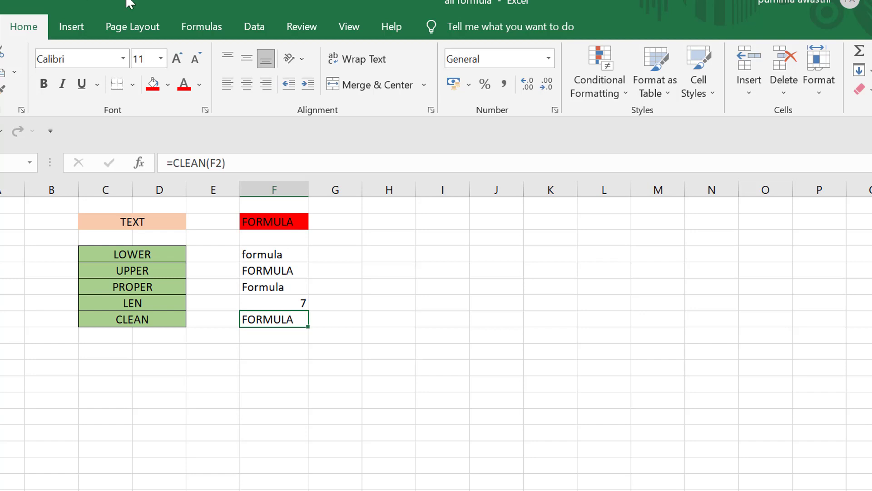
- In the date and time sheet, extract the day from the sample date in H4 with =DAY(H2), and review the formula
{"action": "left_click", "coordinate": [179, 30]}
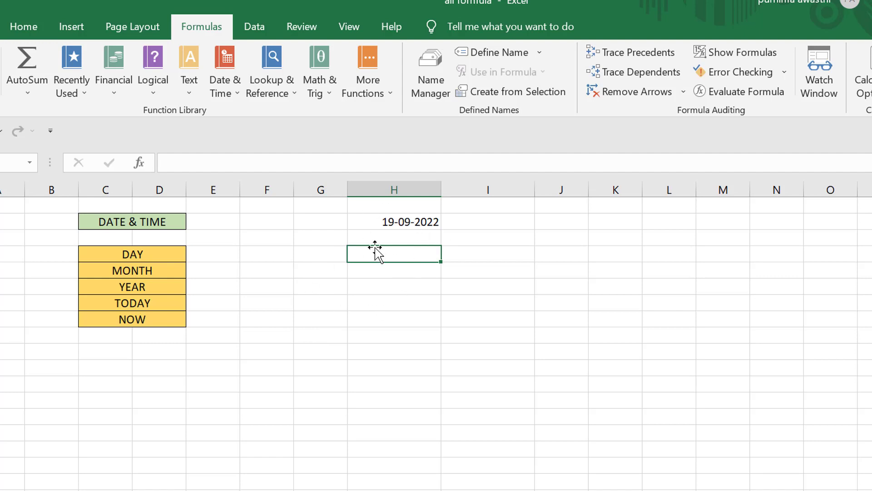
{"action": "type", "text": "="}
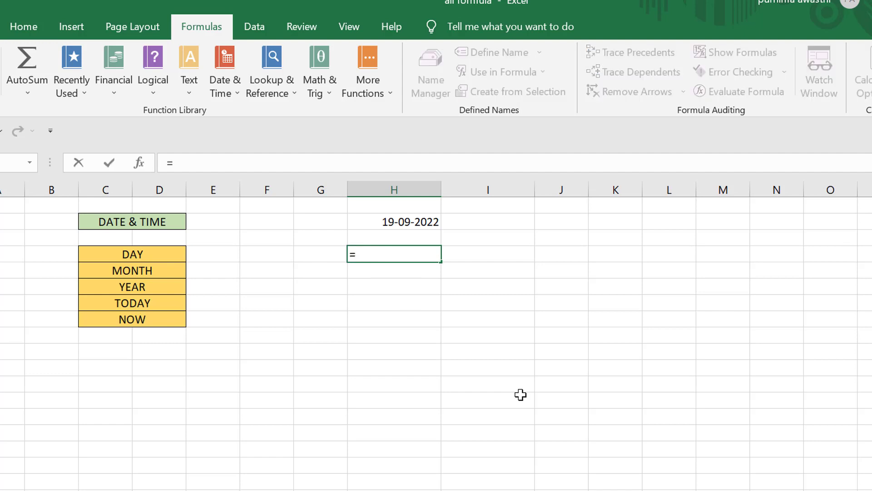
{"action": "type", "text": "DAY"}
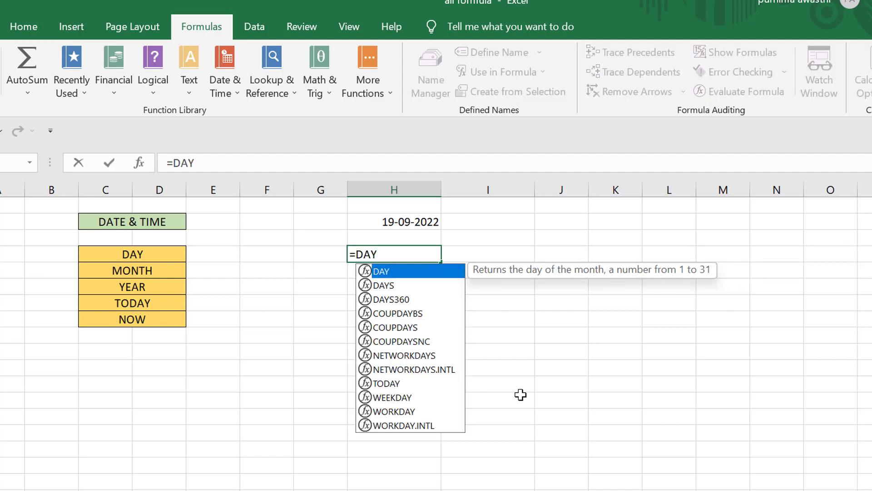
{"action": "type", "text": "("}
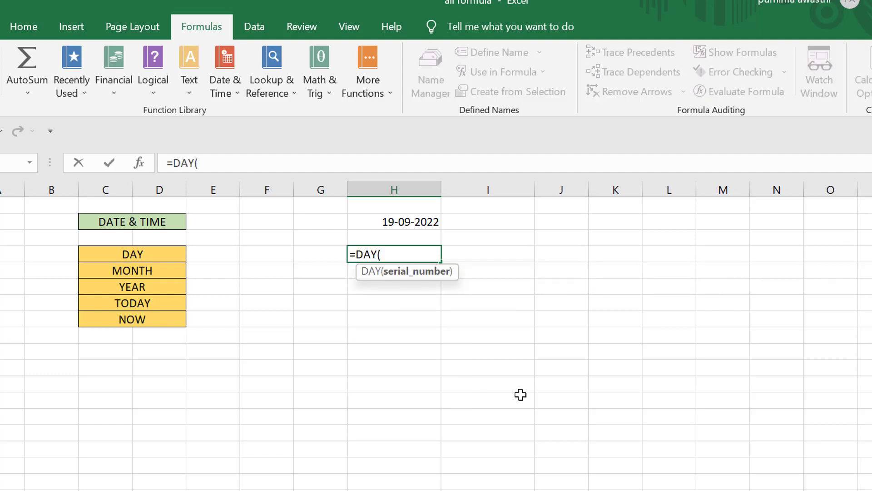
{"action": "left_click", "coordinate": [390, 223]}
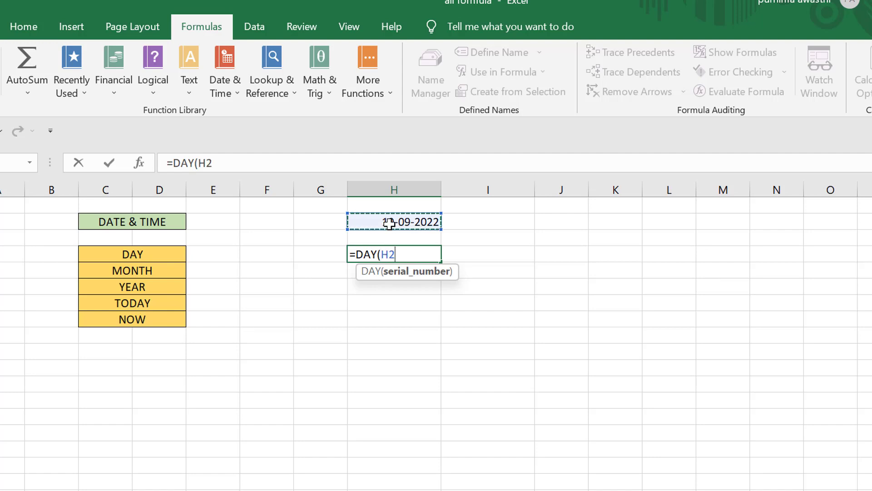
{"action": "type", "text": ")"}
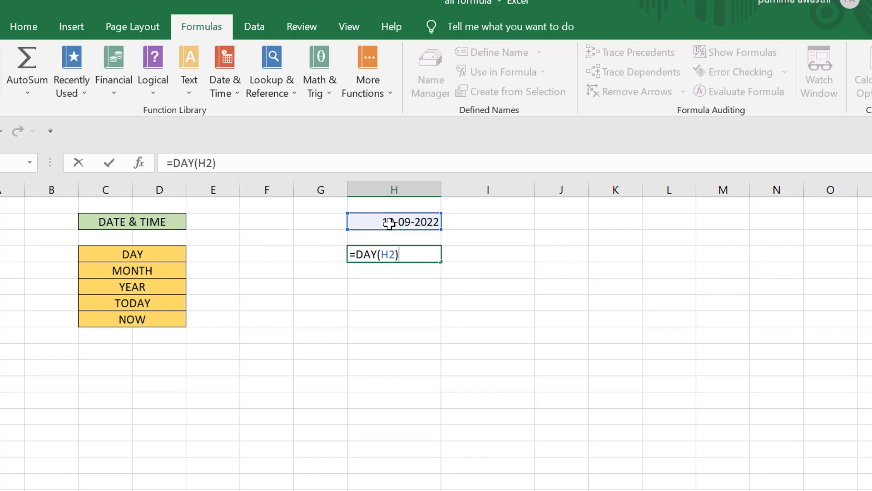
{"action": "key", "text": "Return"}
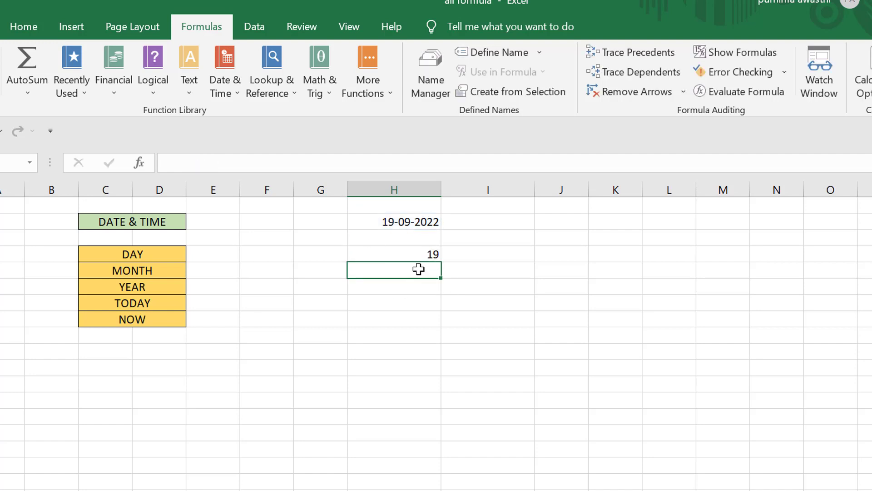
{"action": "left_click", "coordinate": [397, 254]}
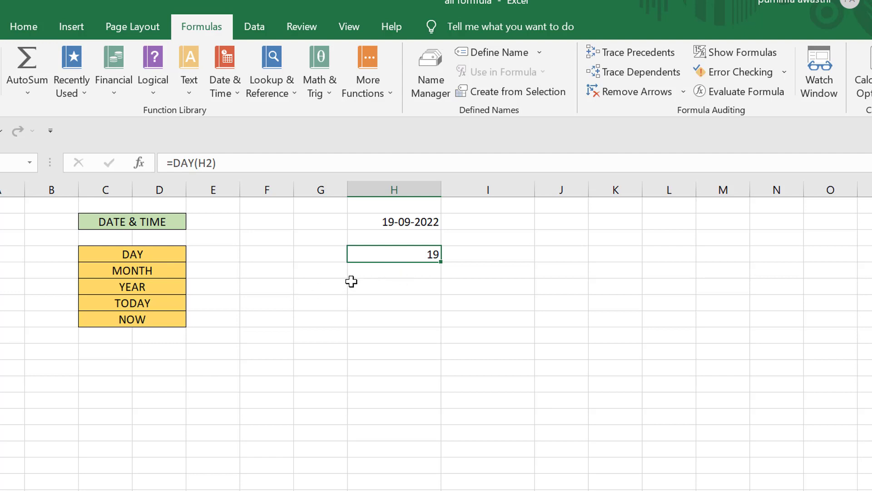
- Extract the month from the sample date in H5 with =MONTH(H2)
{"action": "left_click", "coordinate": [371, 268]}
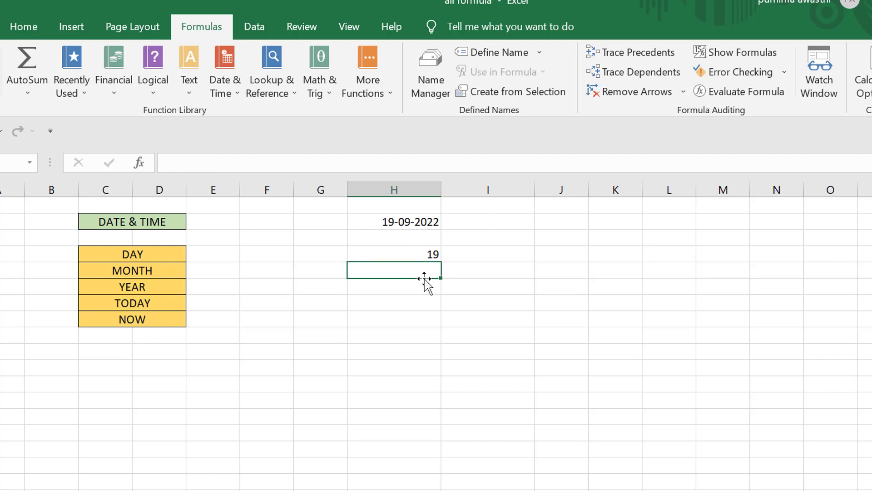
{"action": "type", "text": "=MA"}
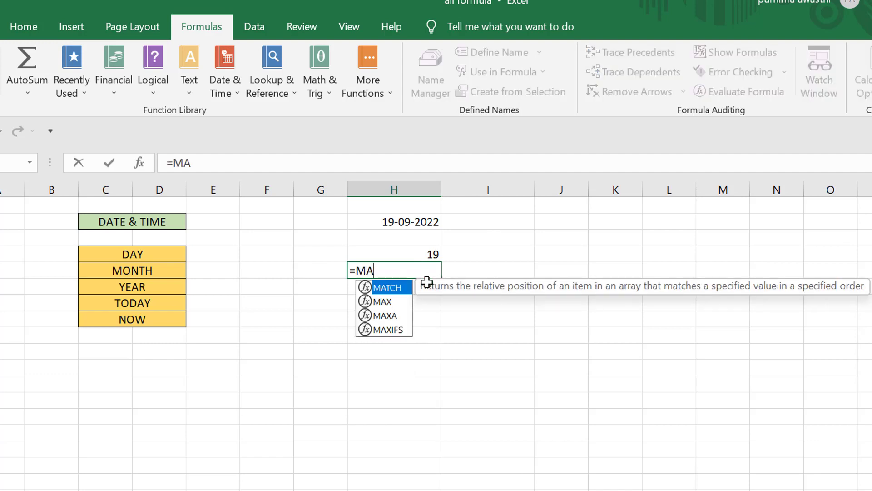
{"action": "key", "text": "BackSpace"}
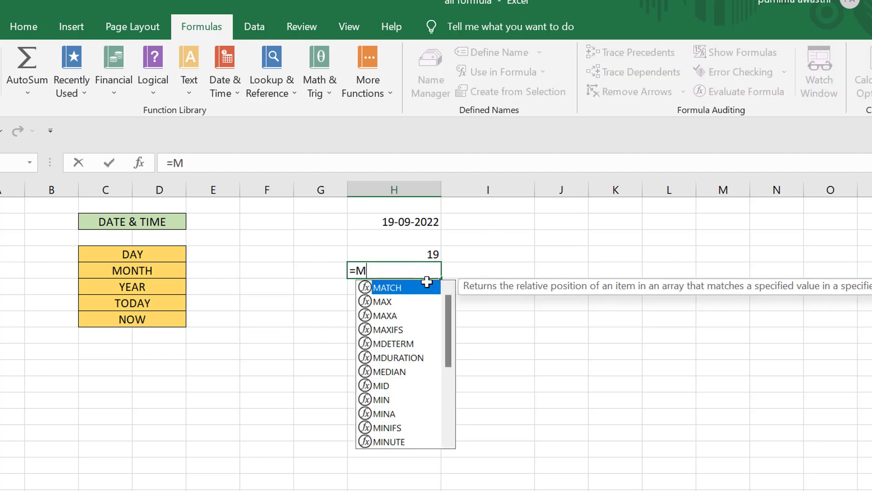
{"action": "type", "text": "ON"}
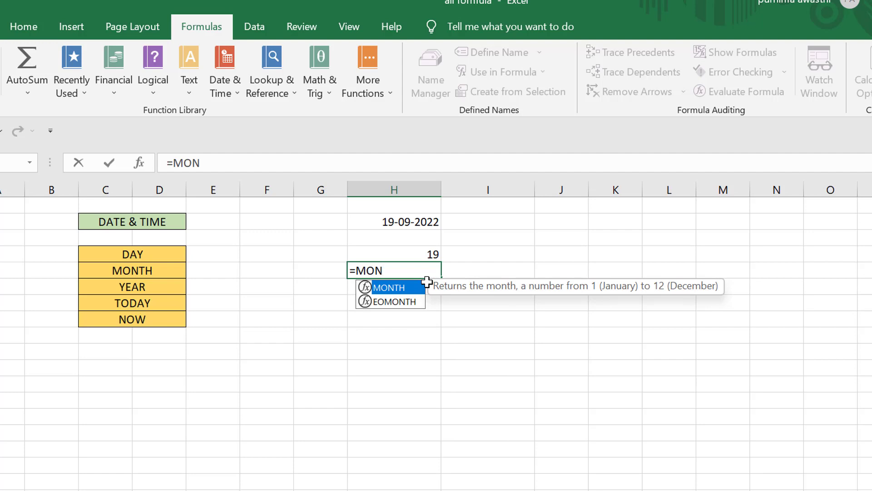
{"action": "key", "text": "Tab"}
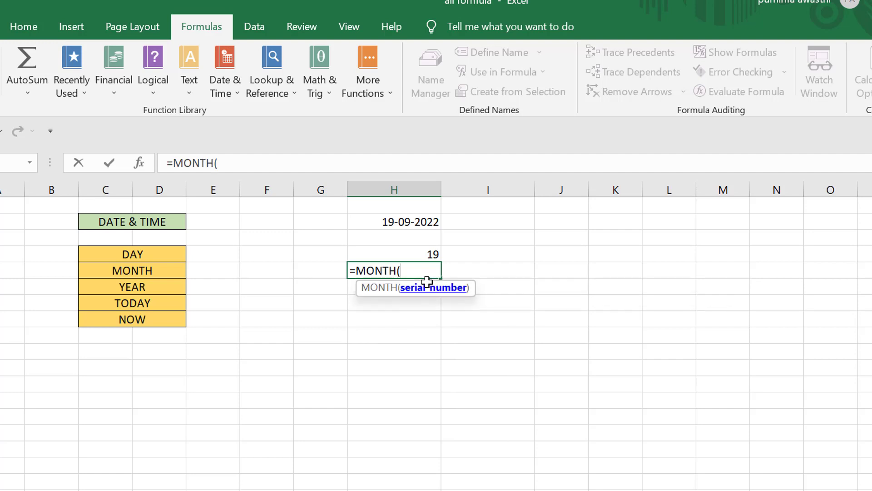
{"action": "left_click", "coordinate": [414, 219]}
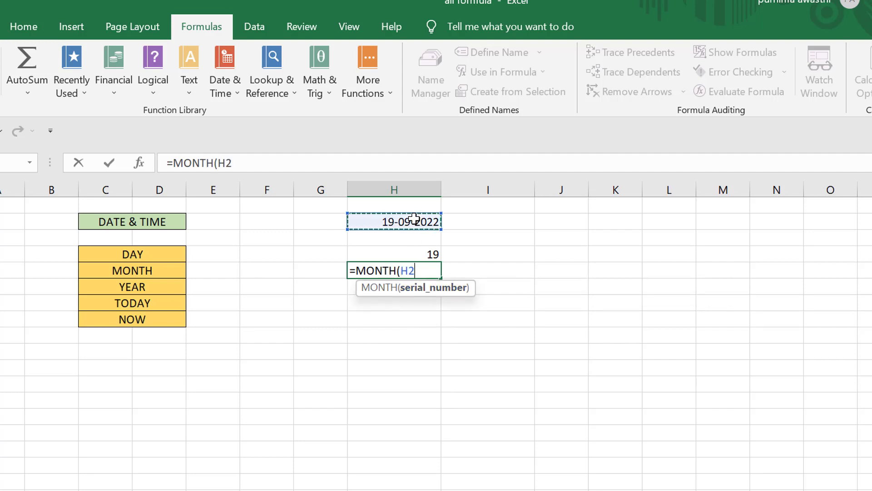
{"action": "type", "text": ")"}
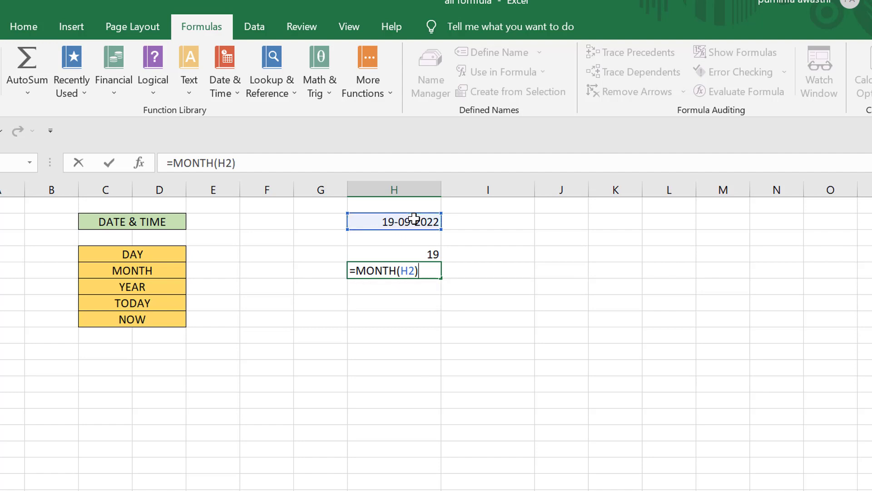
{"action": "key", "text": "Return"}
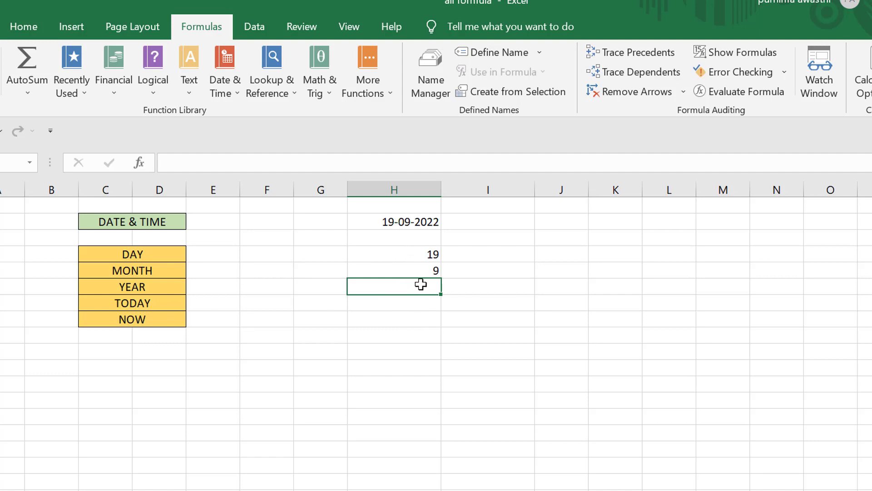
- Extract the year from the sample date in H6 with =YEAR(H2), and review that formula and the one in H2
{"action": "type", "text": "=YE"}
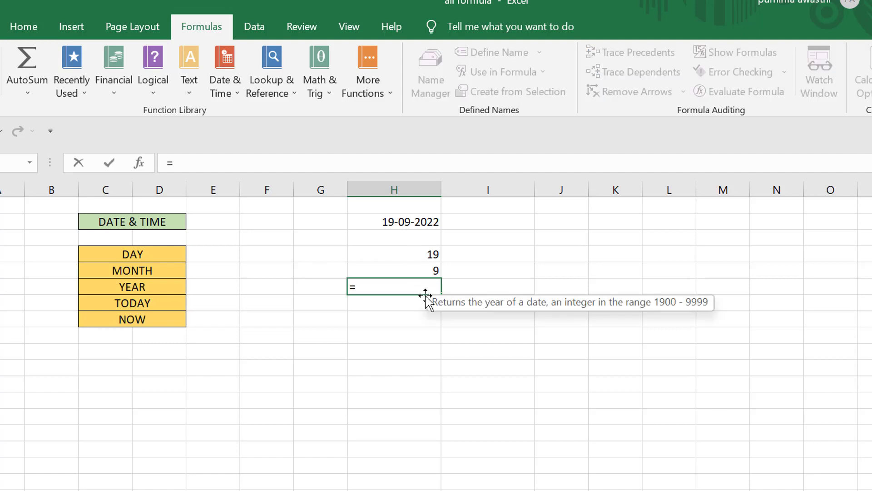
{"action": "key", "text": "Tab"}
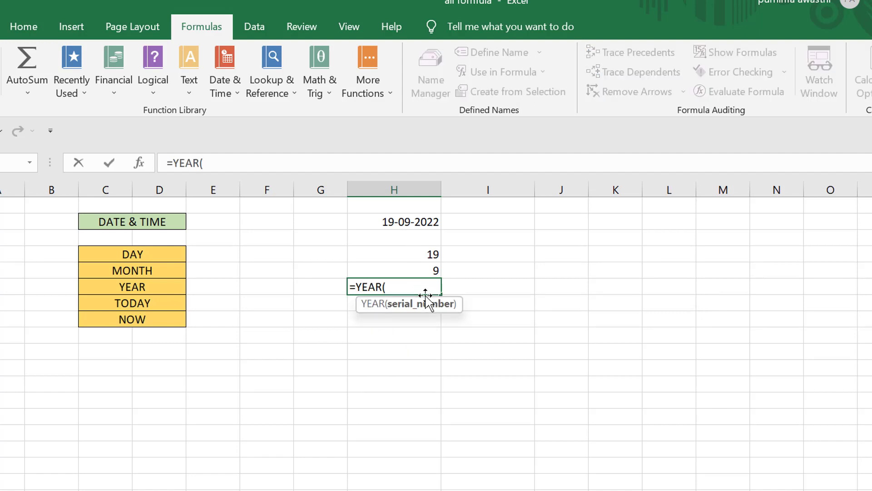
{"action": "left_click", "coordinate": [411, 222]}
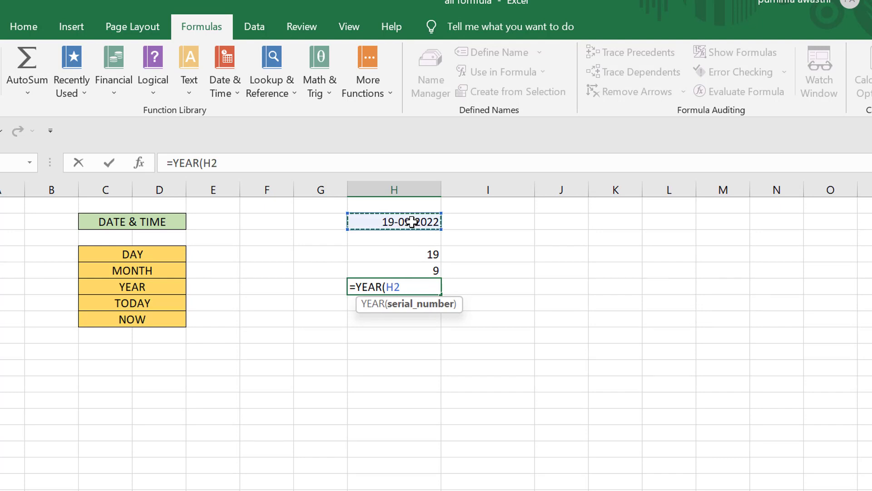
{"action": "type", "text": ")"}
{"action": "key", "text": "Return"}
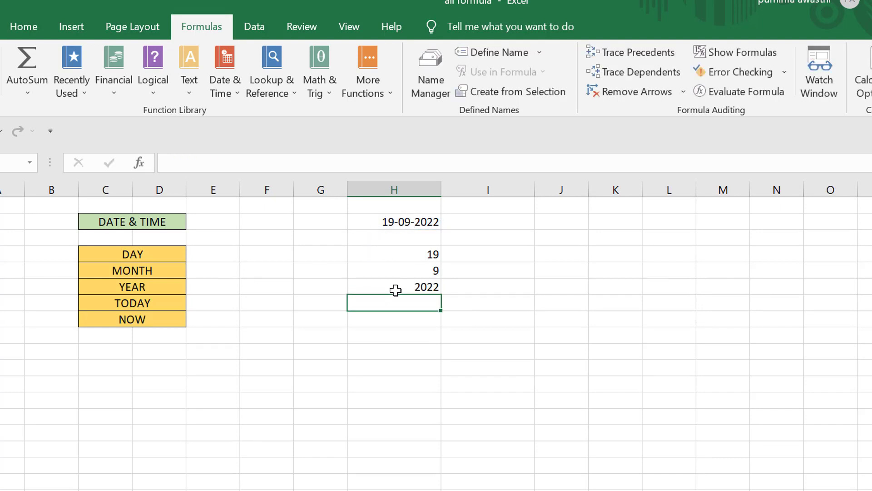
{"action": "left_click", "coordinate": [396, 290]}
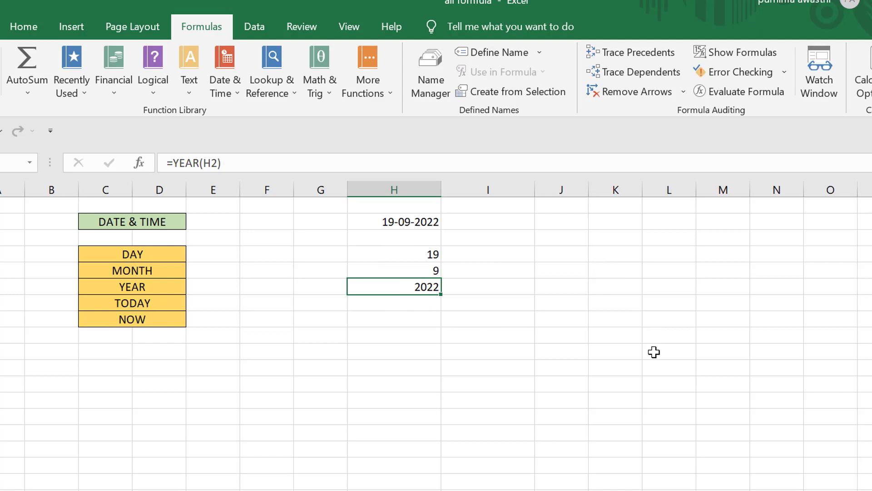
{"action": "left_click", "coordinate": [428, 224]}
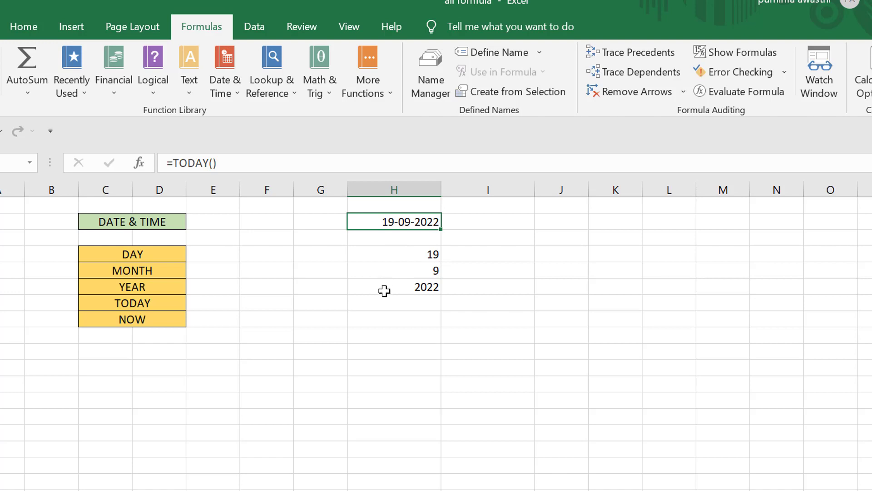
- Enter =TODAY() in H7 to return the current date
{"action": "left_click", "coordinate": [410, 308]}
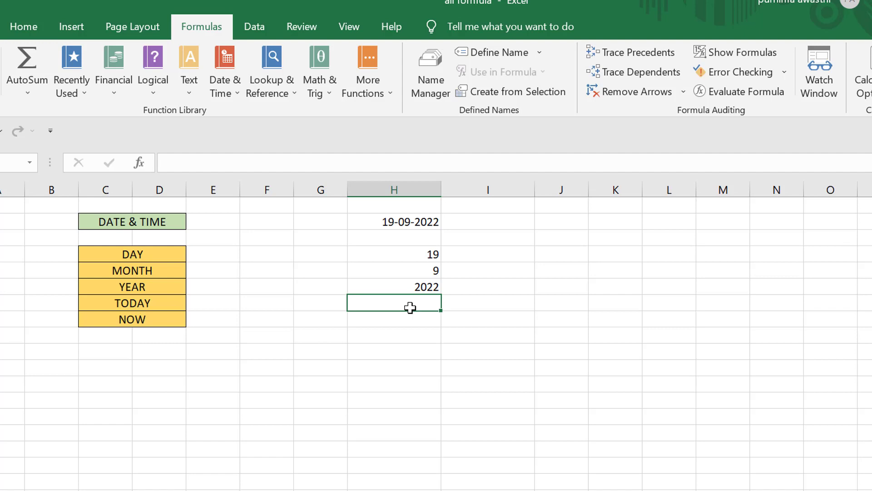
{"action": "type", "text": "=TO"}
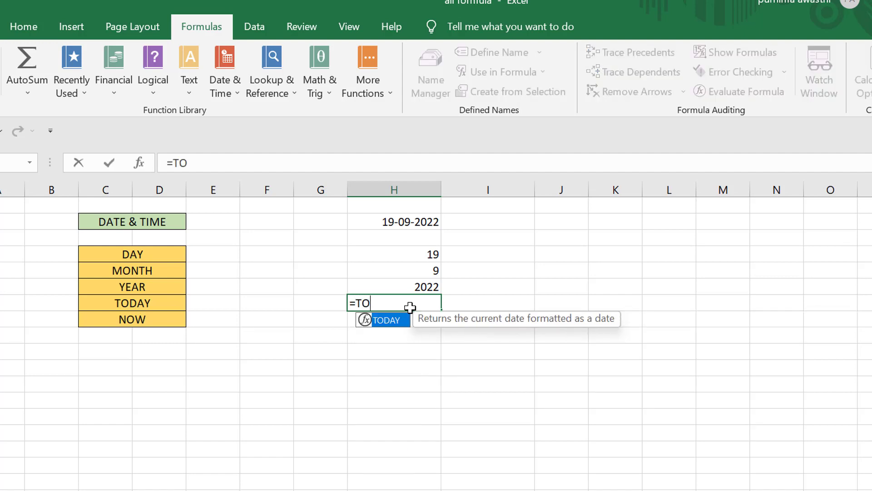
{"action": "key", "text": "Tab"}
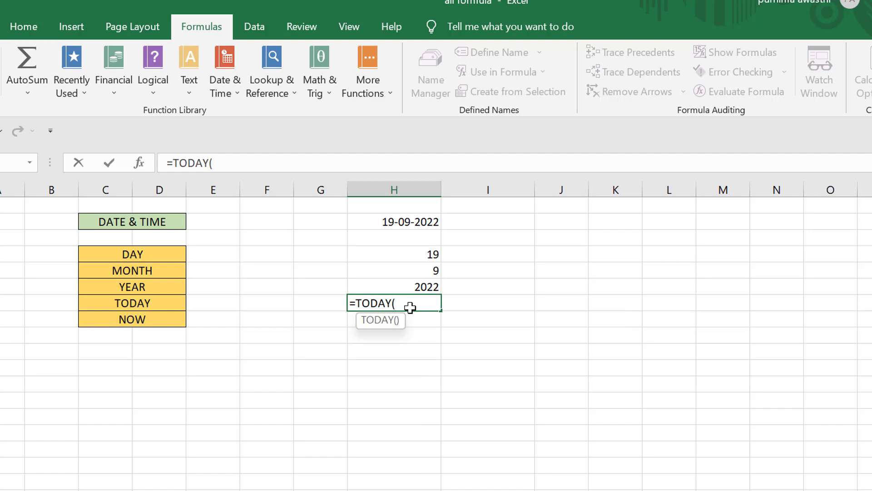
{"action": "type", "text": ")"}
{"action": "key", "text": "Return"}
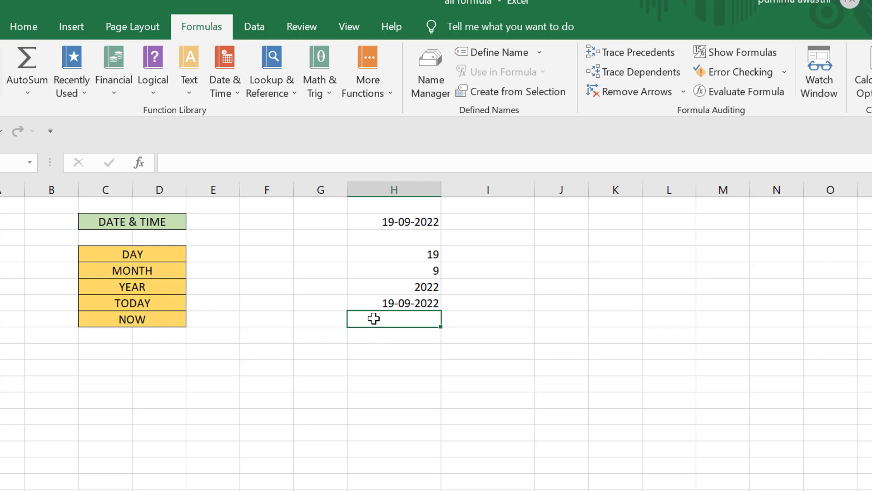
- Enter =NOW() in H8 to return the current date and time
{"action": "type", "text": "=NO"}
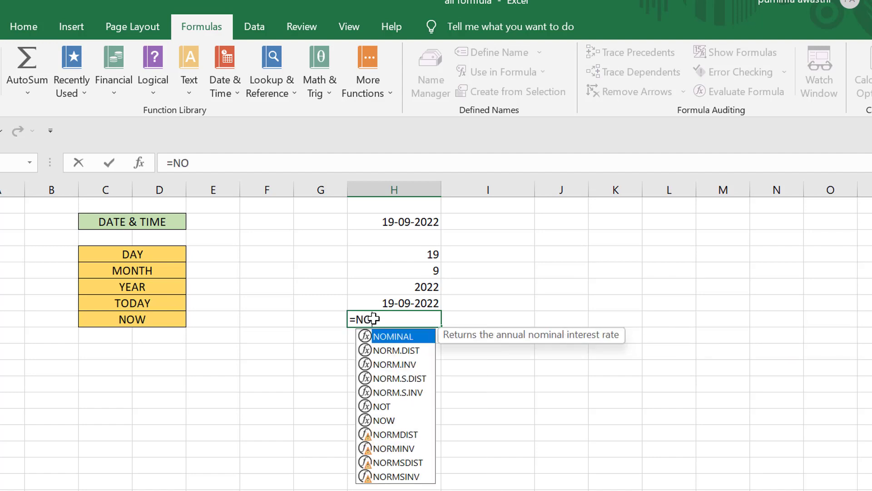
{"action": "type", "text": "W("}
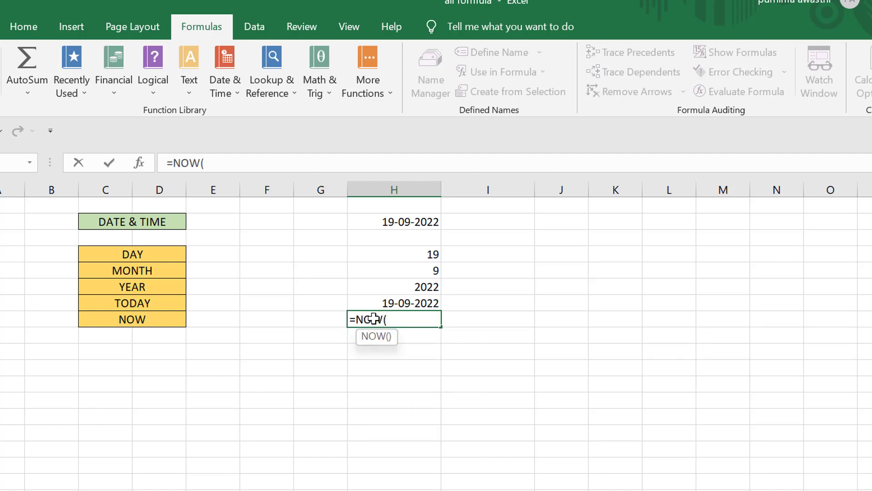
{"action": "type", "text": ")"}
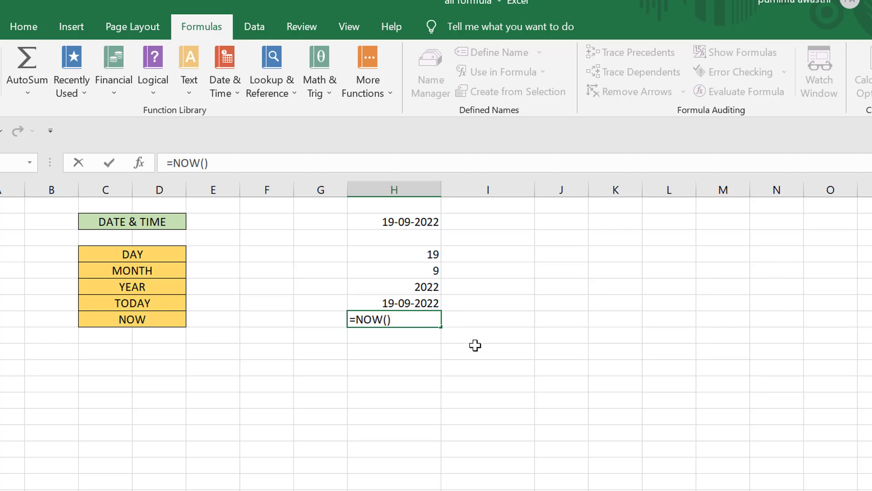
{"action": "type", "text": ")"}
{"action": "key", "text": "BackSpace"}
{"action": "key", "text": "Return"}
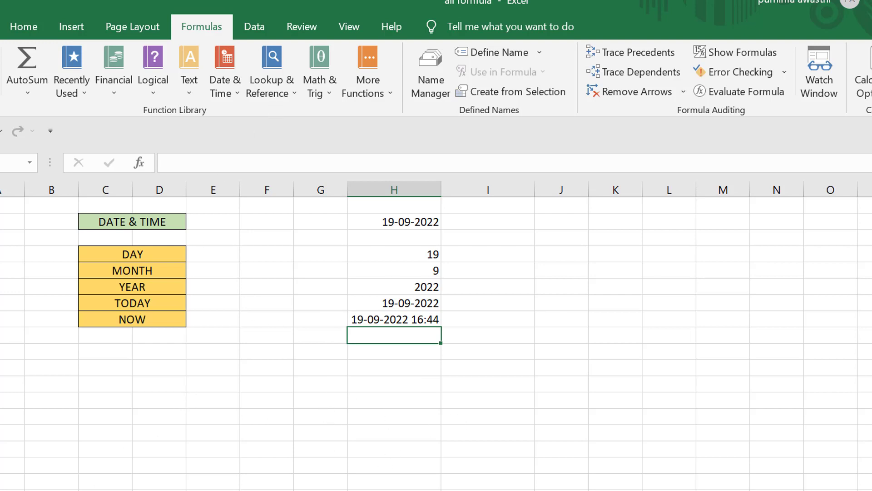
- Switch to the math and trigonometry sheet and enter -100 in F3 as a sample number
{"action": "key", "text": "ctrl+Page_Down"}
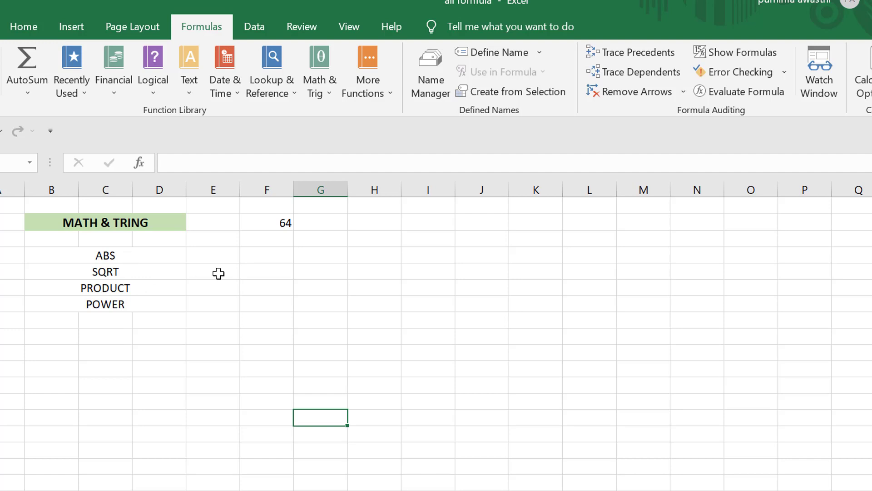
{"action": "left_click", "coordinate": [266, 224]}
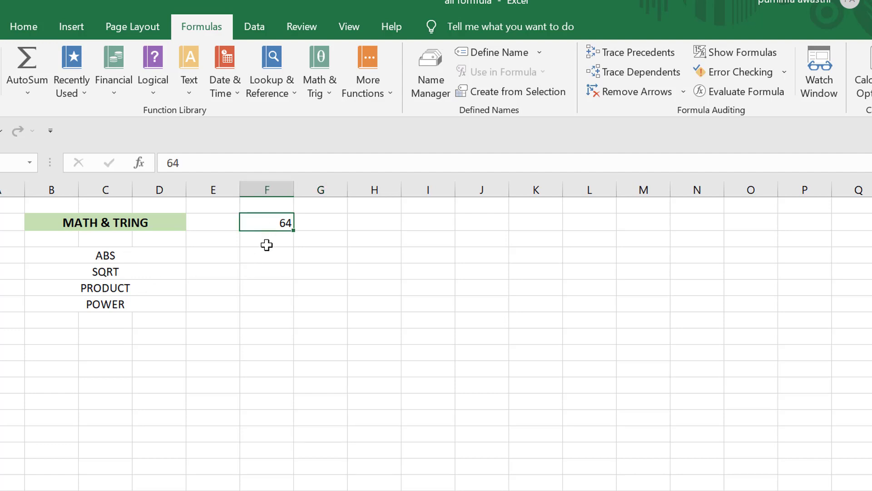
{"action": "left_click", "coordinate": [266, 238]}
{"action": "type", "text": "-100"}
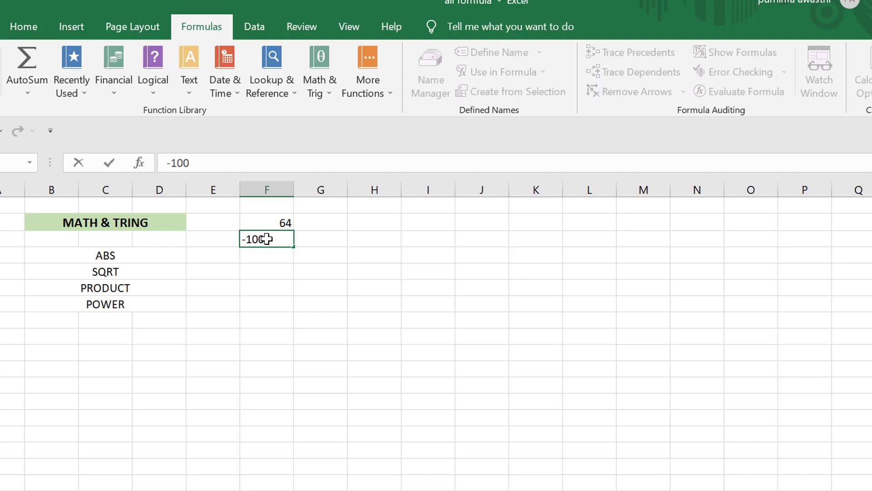
{"action": "key", "text": "Return"}
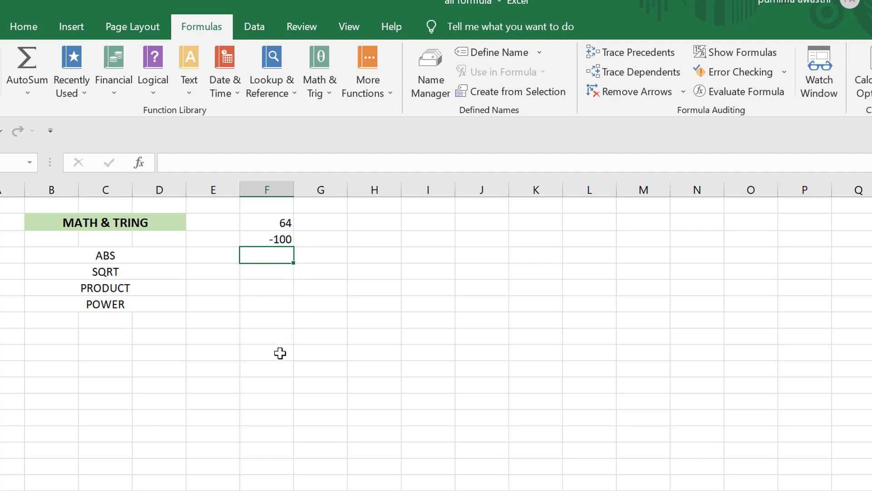
- Calculate the absolute value of the negative sample number in F4 with =ABS(F3)
{"action": "type", "text": "=ABS"}
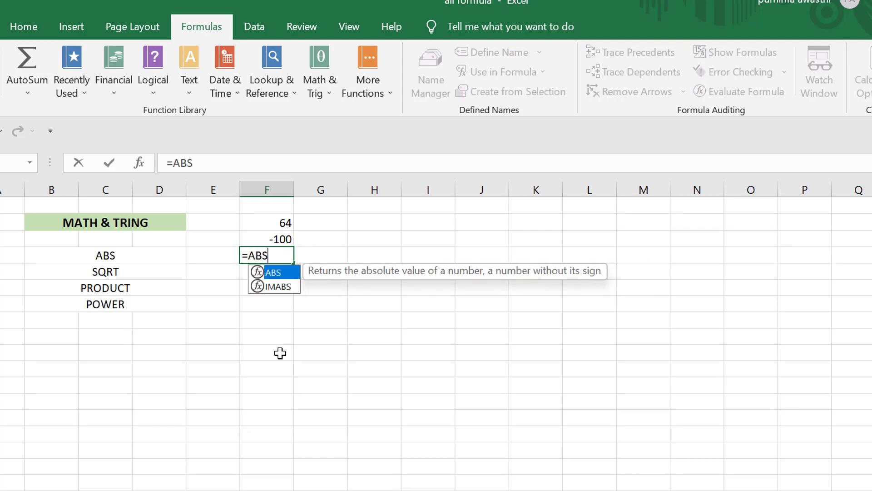
{"action": "type", "text": "("}
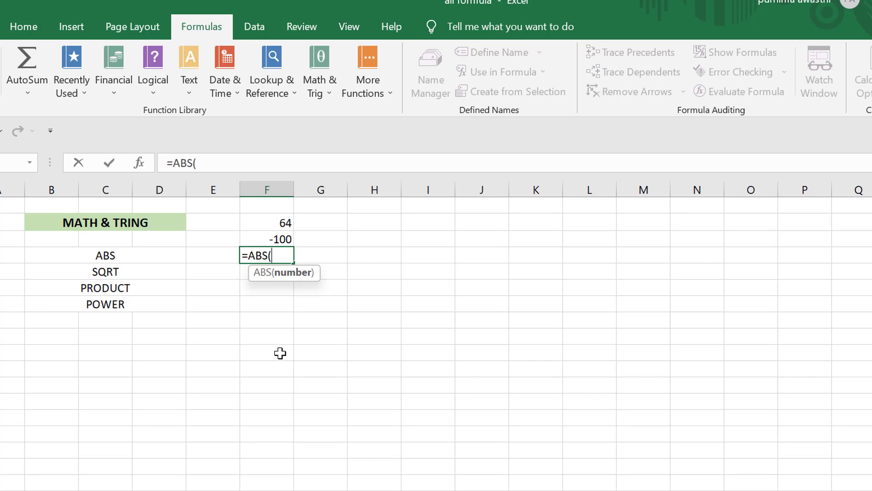
{"action": "left_click", "coordinate": [281, 238]}
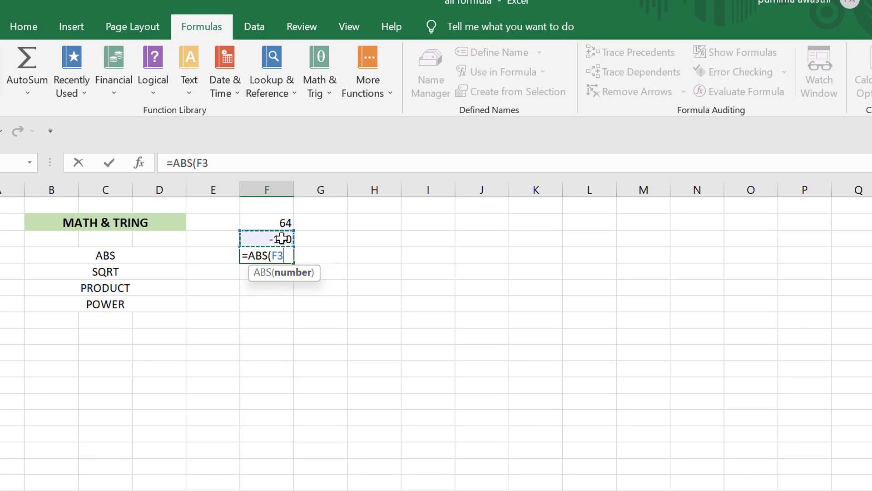
{"action": "type", "text": ")"}
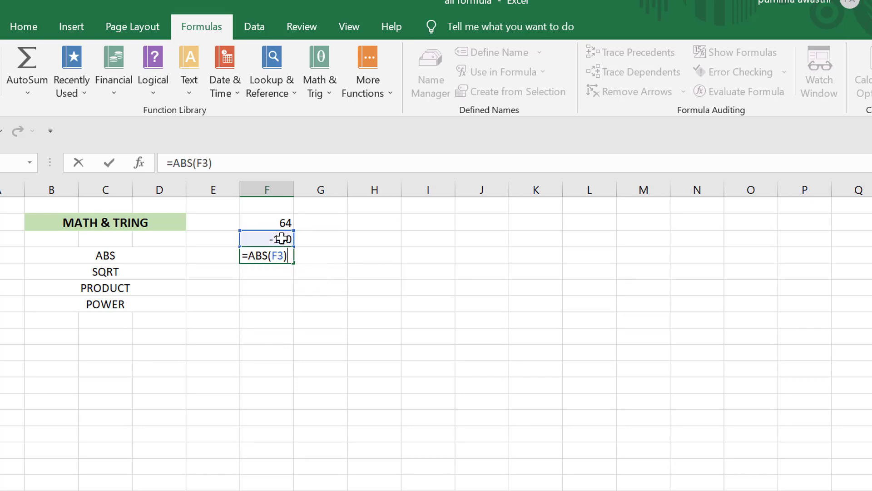
{"action": "key", "text": "Return"}
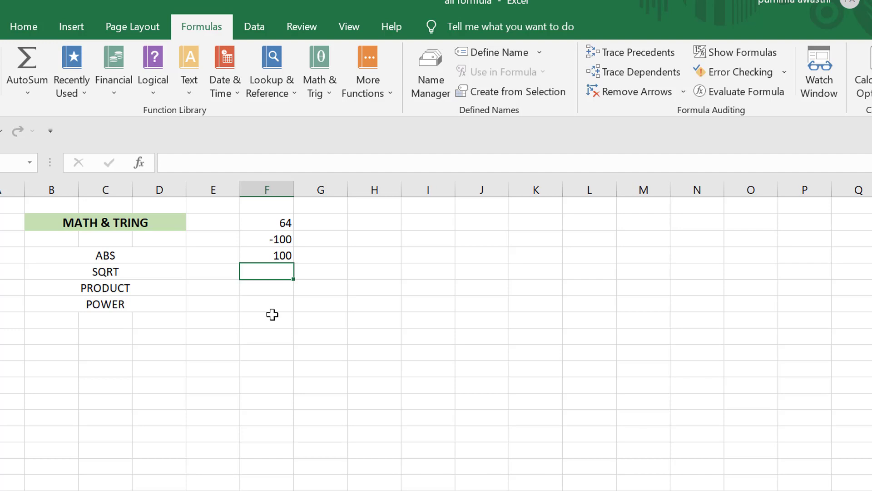
- Calculate the square root of the first sample number in F5 with =SQRT(F2)
{"action": "type", "text": "=S"}
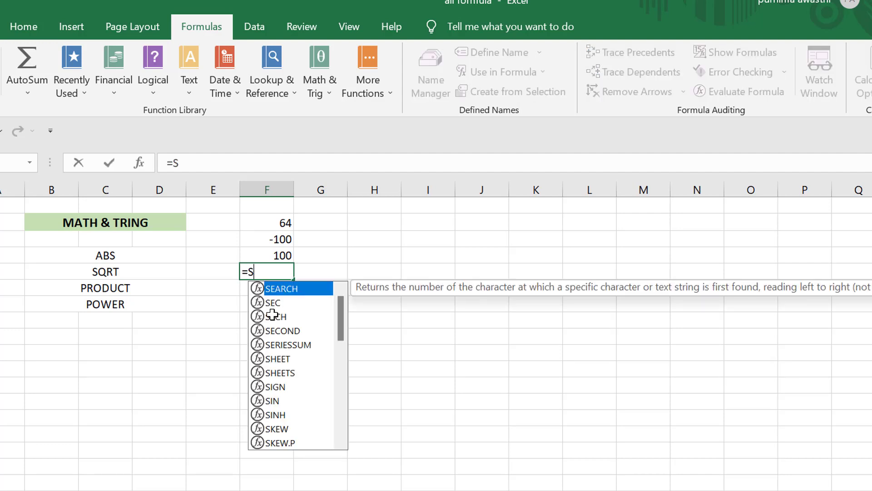
{"action": "type", "text": "QRT("}
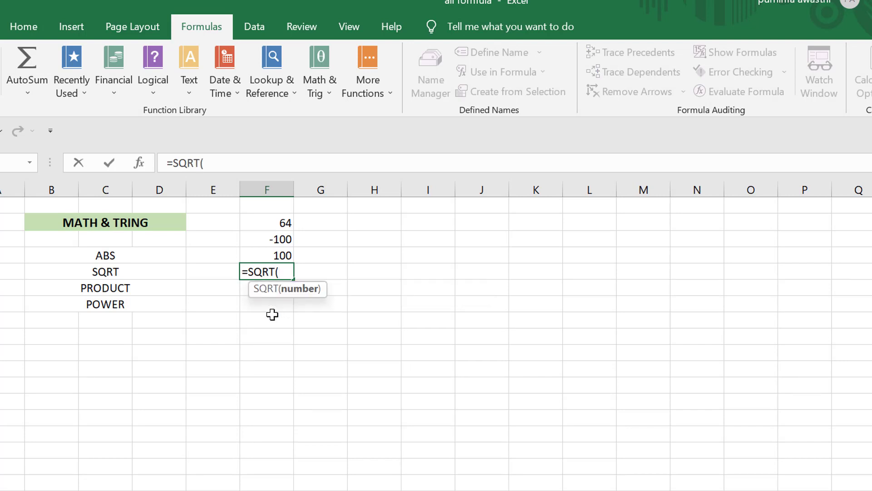
{"action": "left_click", "coordinate": [285, 222]}
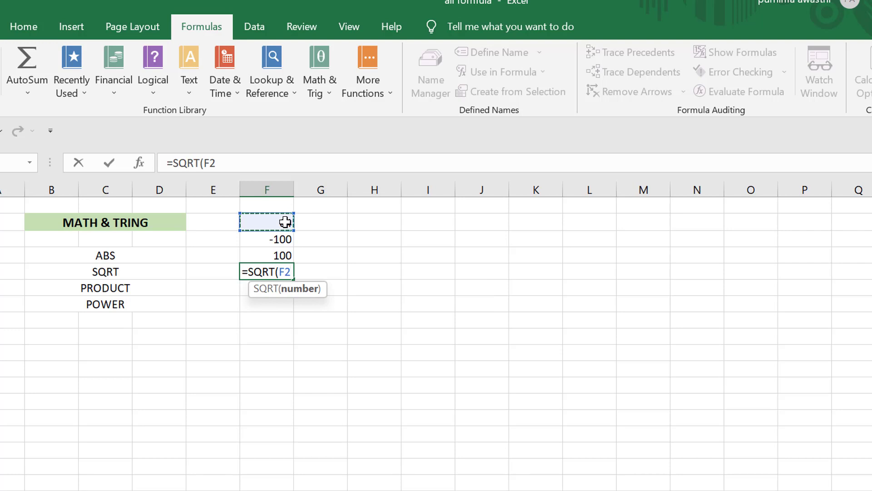
{"action": "type", "text": ")"}
{"action": "key", "text": "Return"}
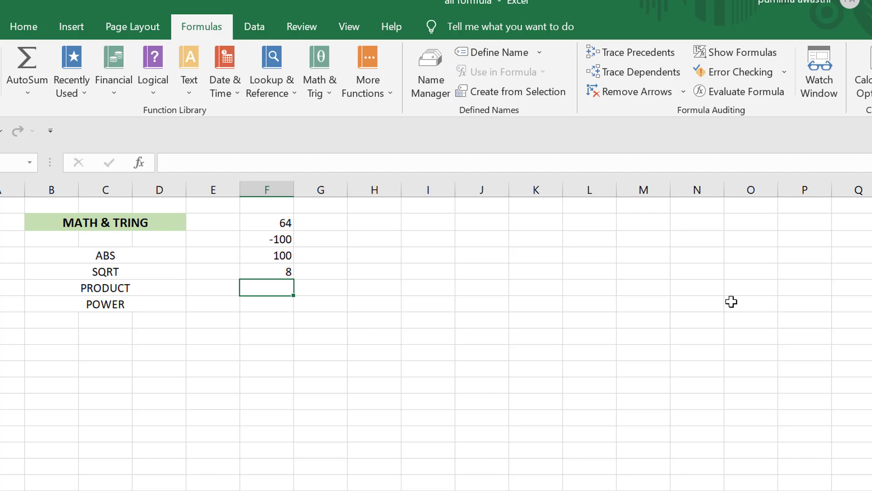
- Multiply the first sample number by the square root result in F6 with =PRODUCT(F2,F5)
{"action": "type", "text": "="}
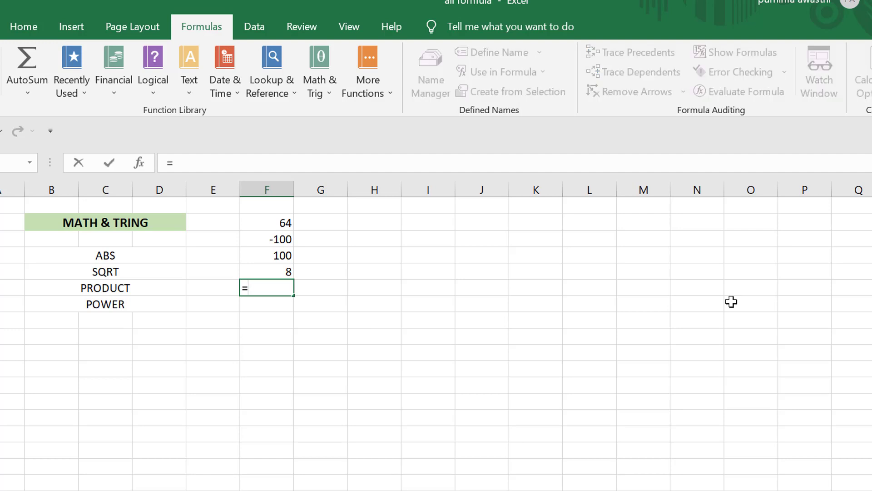
{"action": "type", "text": "PR"}
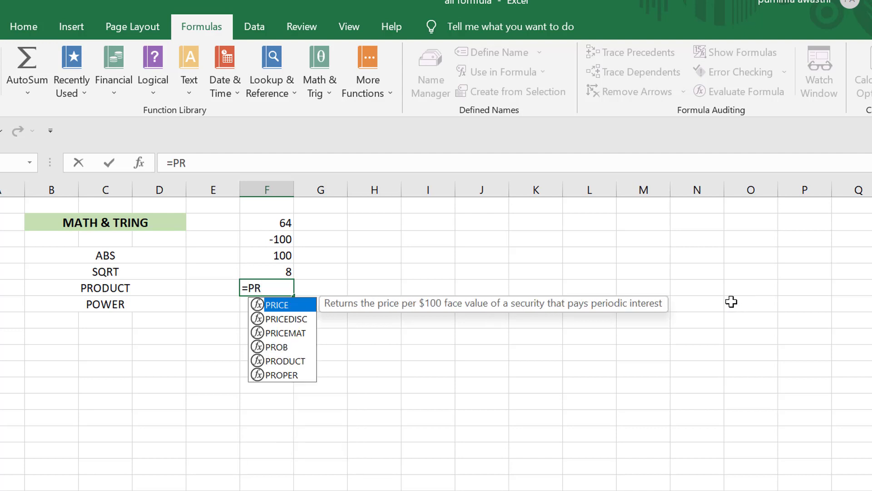
{"action": "key", "text": "Down"}
{"action": "key", "text": "Down"}
{"action": "key", "text": "Down"}
{"action": "key", "text": "Down"}
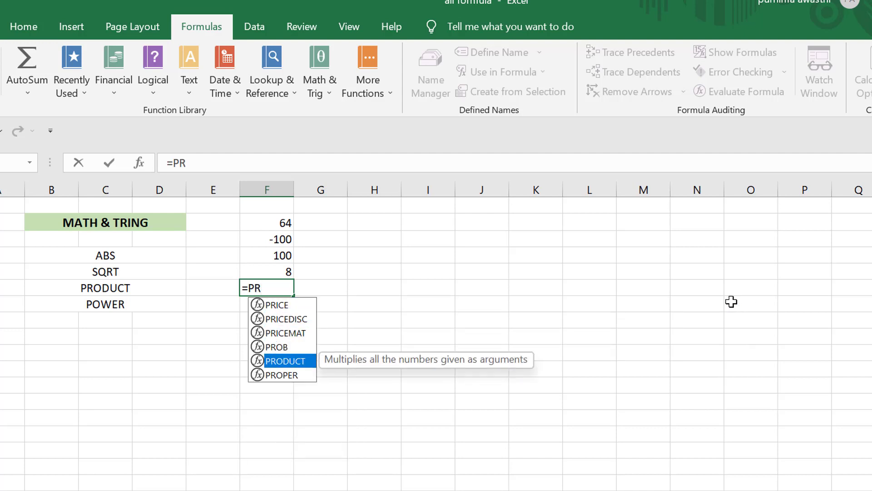
{"action": "key", "text": "Tab"}
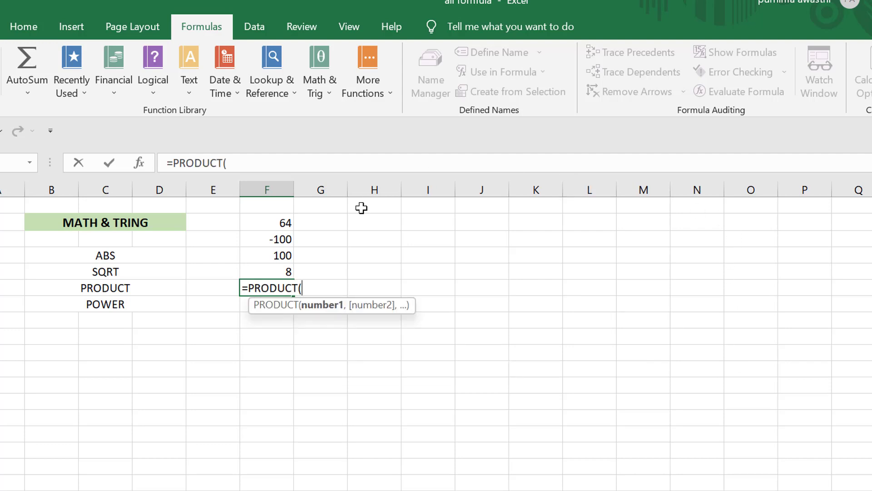
{"action": "left_click", "coordinate": [281, 220]}
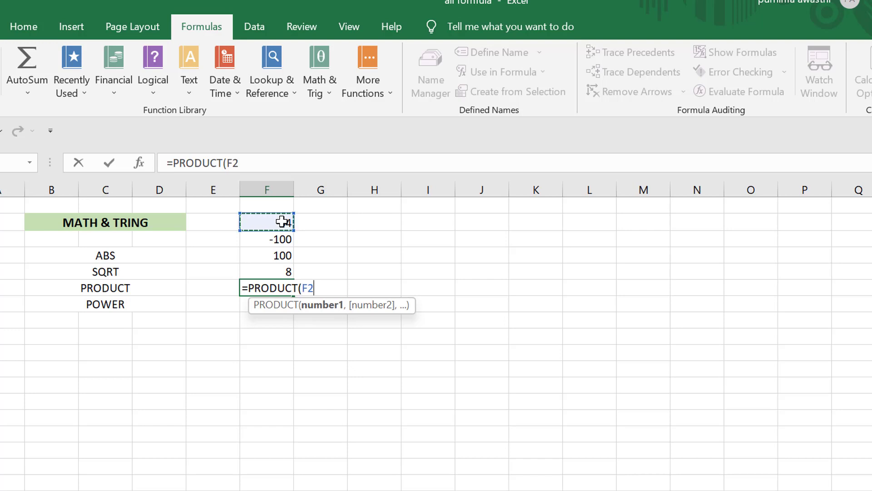
{"action": "type", "text": ","}
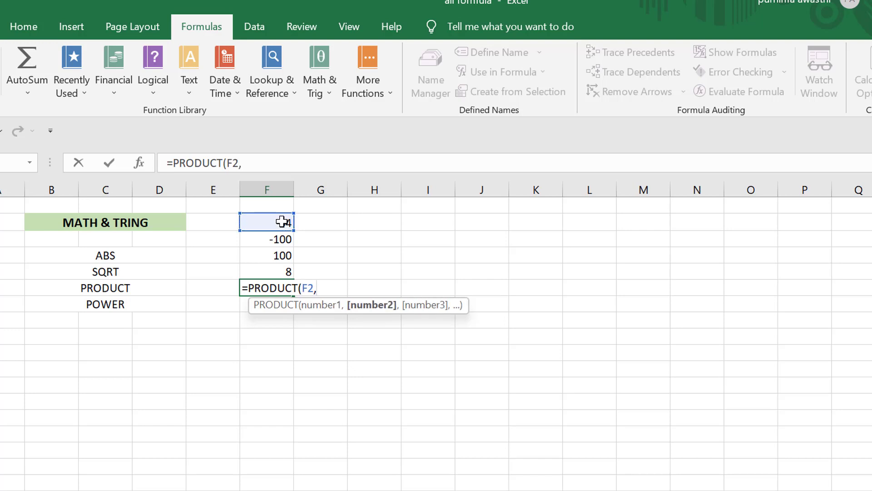
{"action": "left_click", "coordinate": [273, 272]}
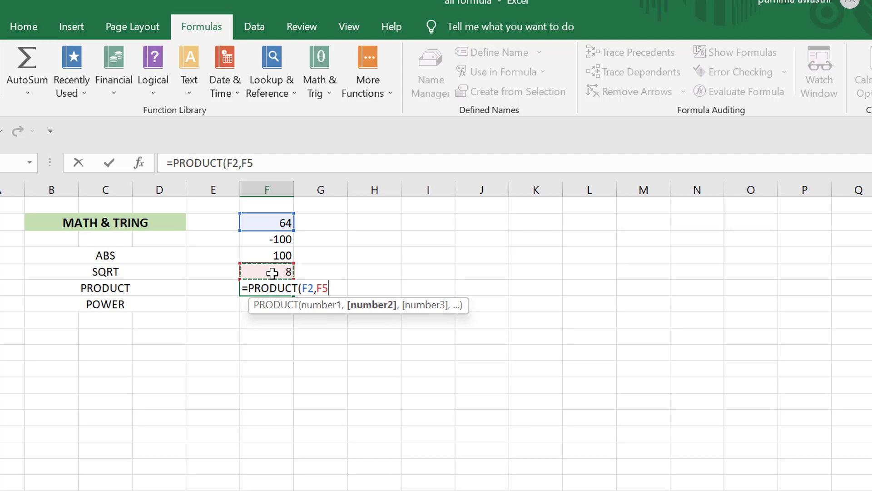
{"action": "type", "text": ")"}
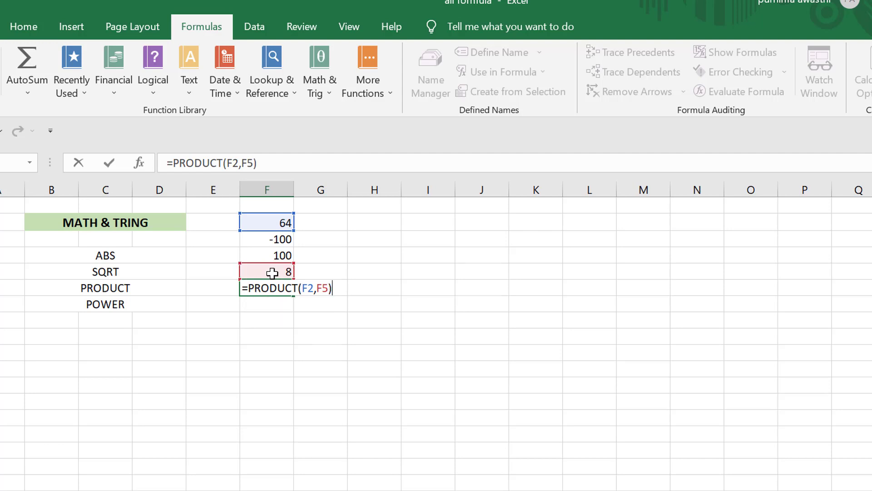
{"action": "key", "text": "Return"}
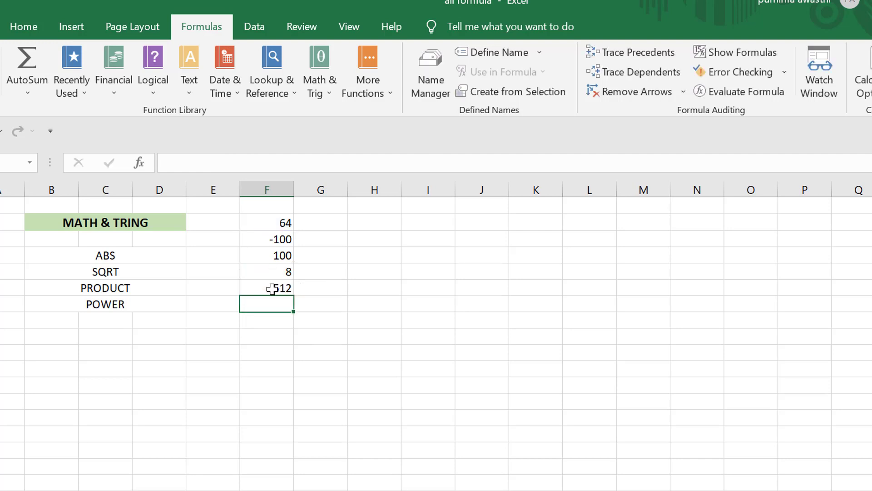
{"action": "left_click", "coordinate": [272, 291]}
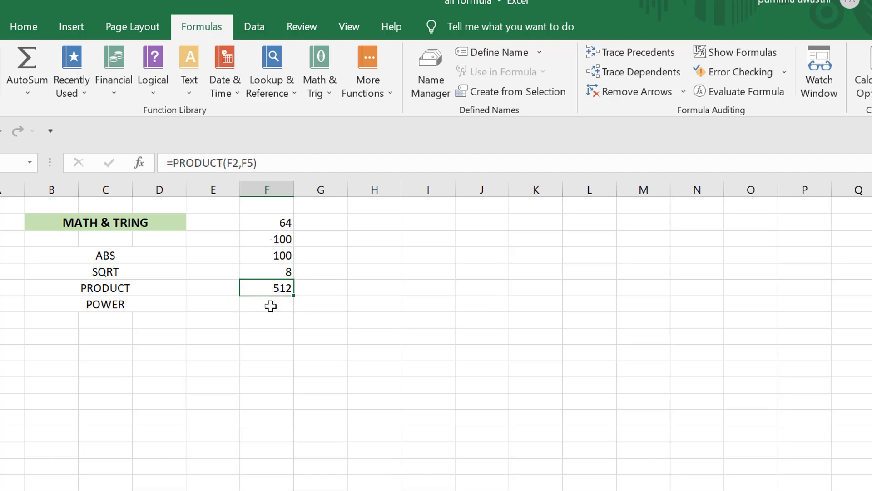
- Start a POWER function formula in F7, beside the POWER label
{"action": "left_click", "coordinate": [270, 305]}
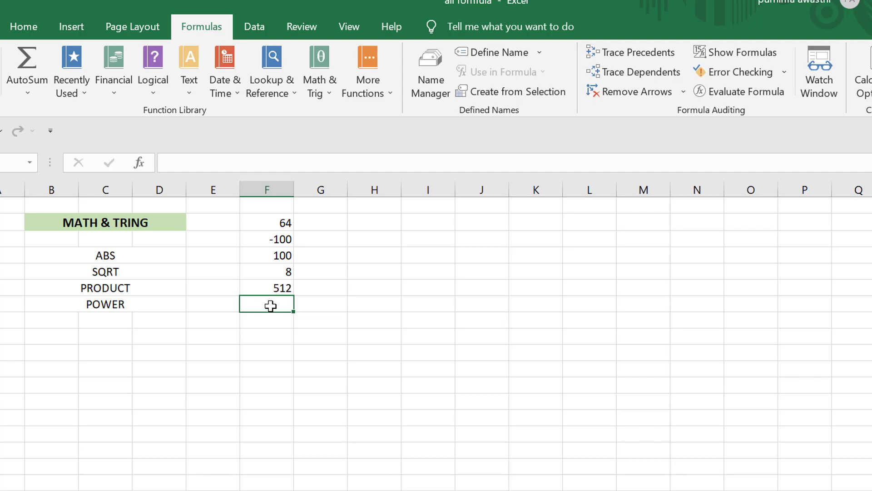
{"action": "type", "text": "=PO"}
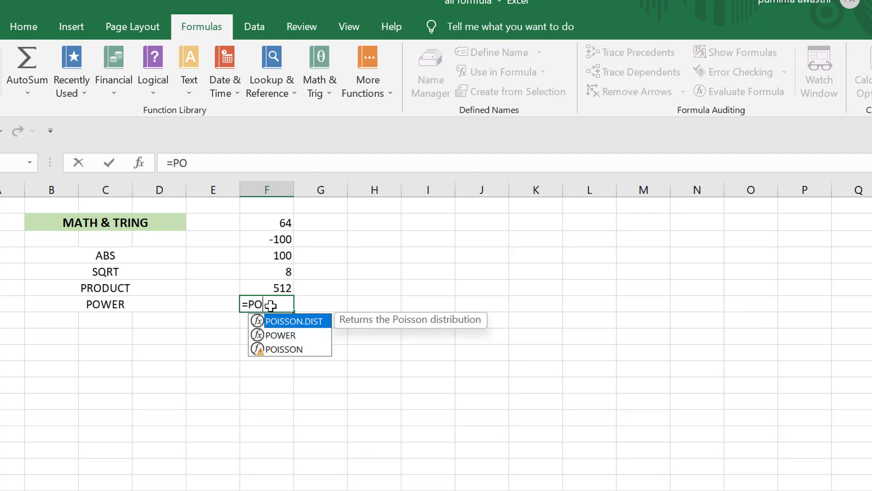
{"action": "type", "text": "WER("}
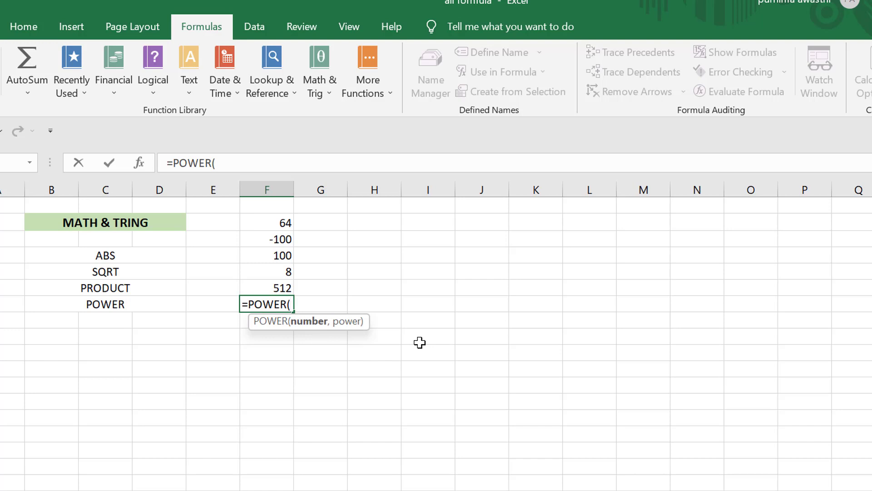
- Complete the formula beside the POWER label as =POWER(2,3) to raise 2 to the power of 3
{"action": "type", "text": "2"}
{"action": "type", "text": ","}
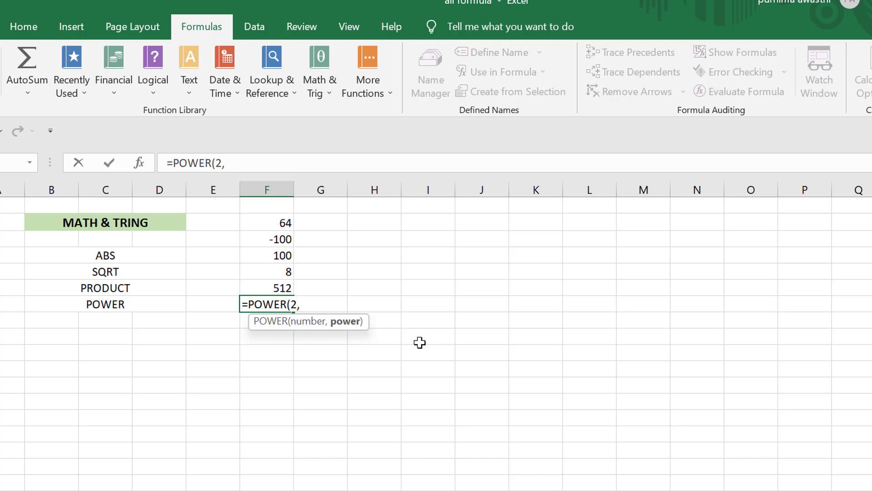
{"action": "type", "text": "3"}
{"action": "type", "text": ")"}
{"action": "key", "text": "Return"}
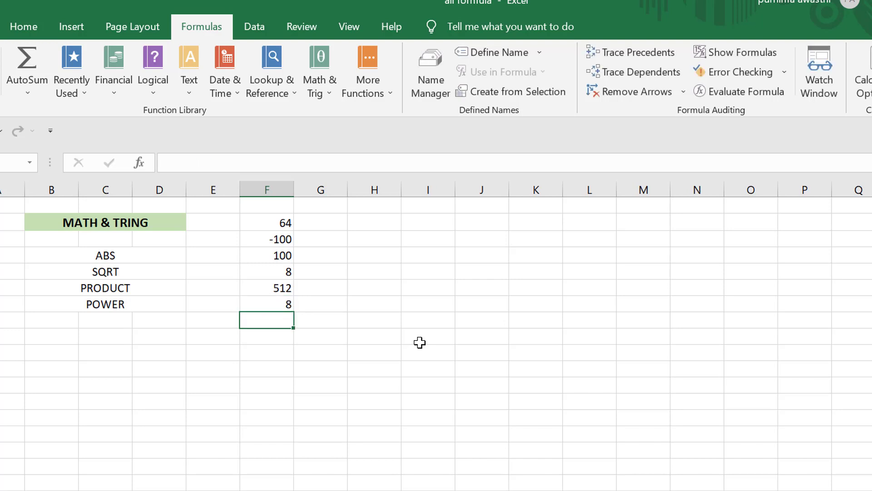
{"action": "left_click", "coordinate": [272, 298]}
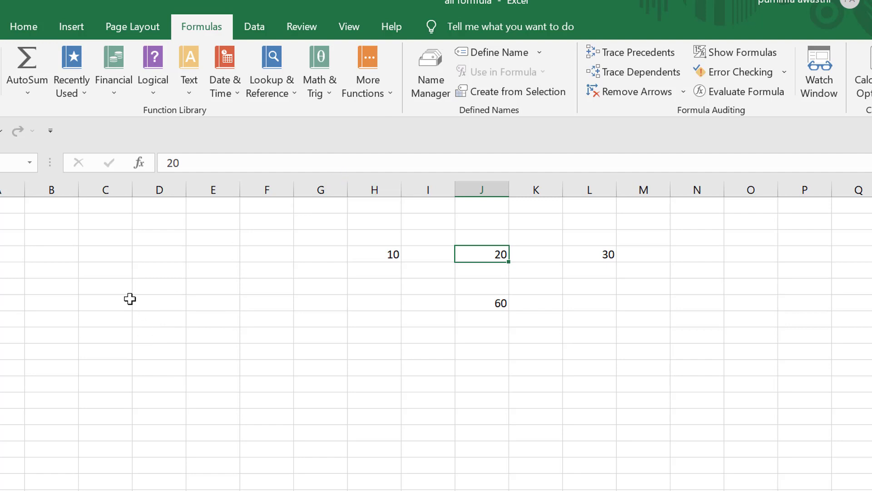
- Enter the decimal number 24 in cell C6 and the heading DECIMAL above it in C5
{"action": "left_click", "coordinate": [119, 282]}
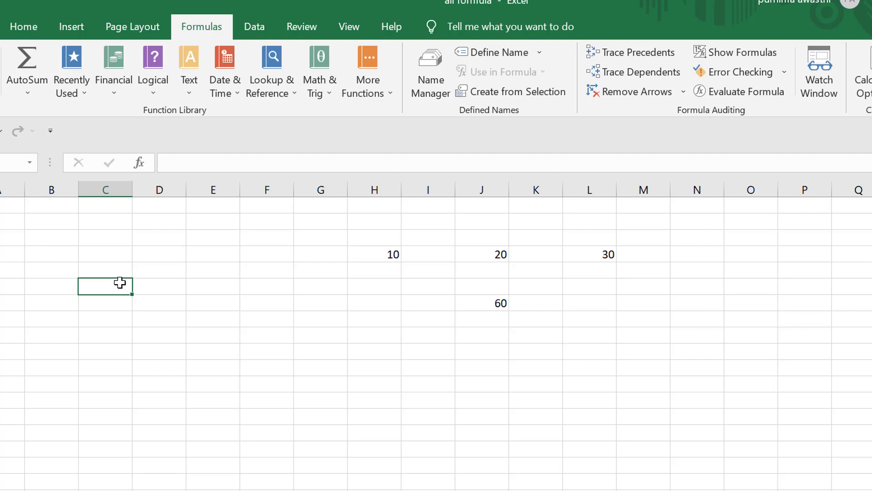
{"action": "type", "text": "2"}
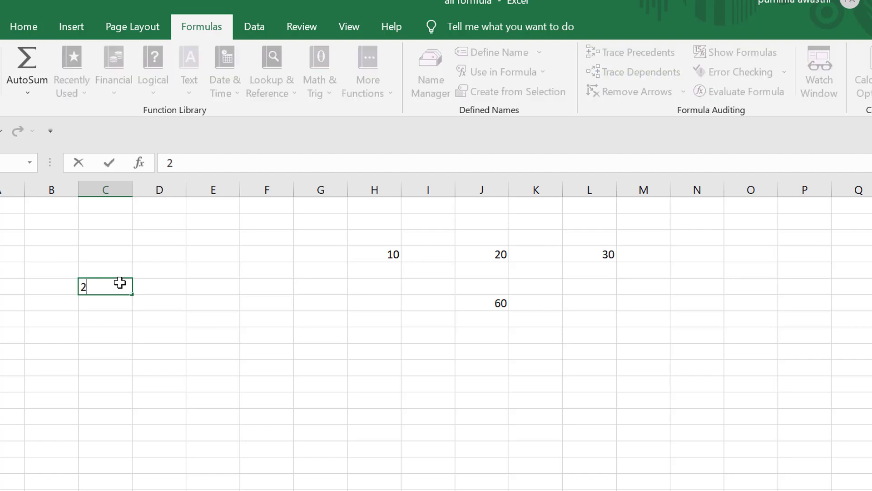
{"action": "type", "text": "4"}
{"action": "key", "text": "Return"}
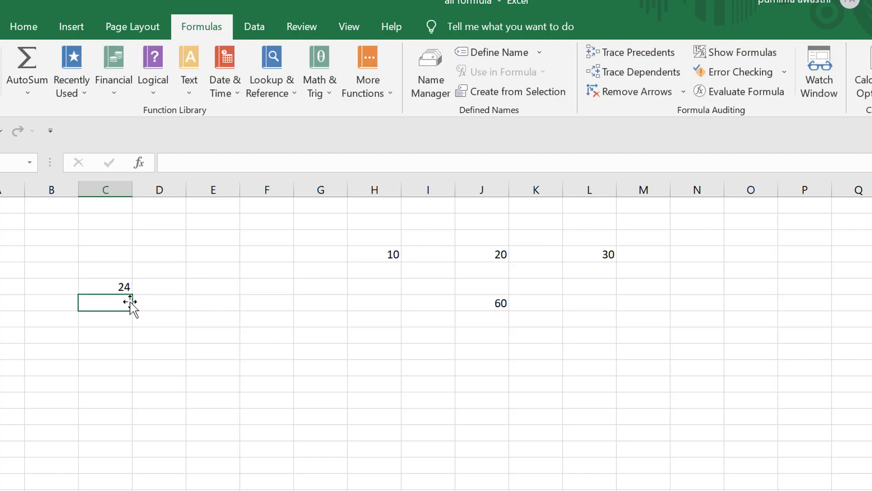
{"action": "left_click", "coordinate": [119, 268]}
{"action": "type", "text": "D"}
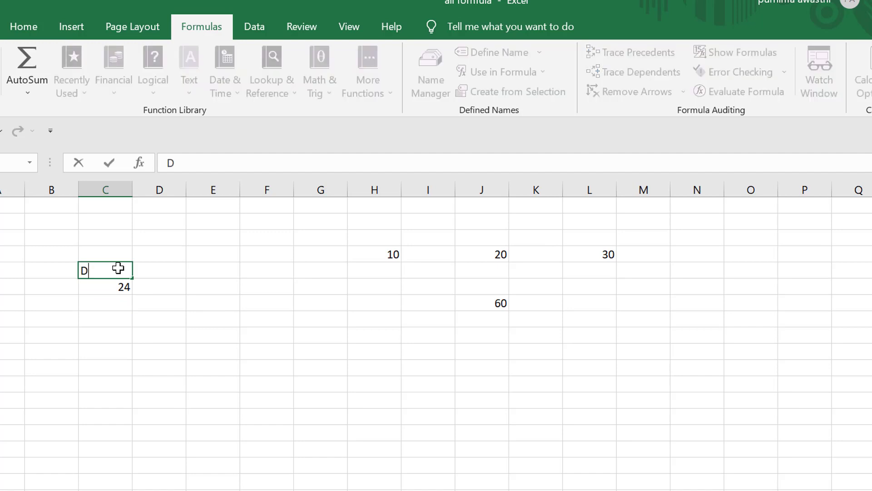
{"action": "type", "text": "ECIMAL"}
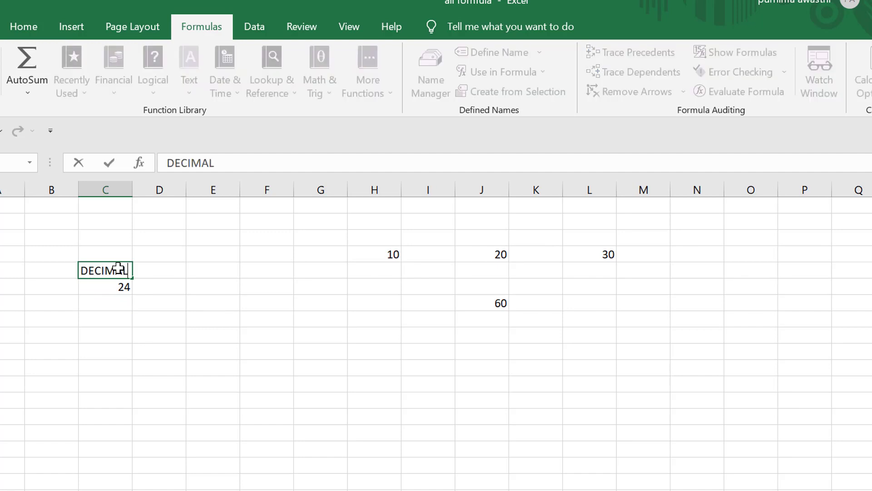
- Enter the heading BIN in cell E5, in the same row as the DECIMAL heading
{"action": "left_click", "coordinate": [202, 271]}
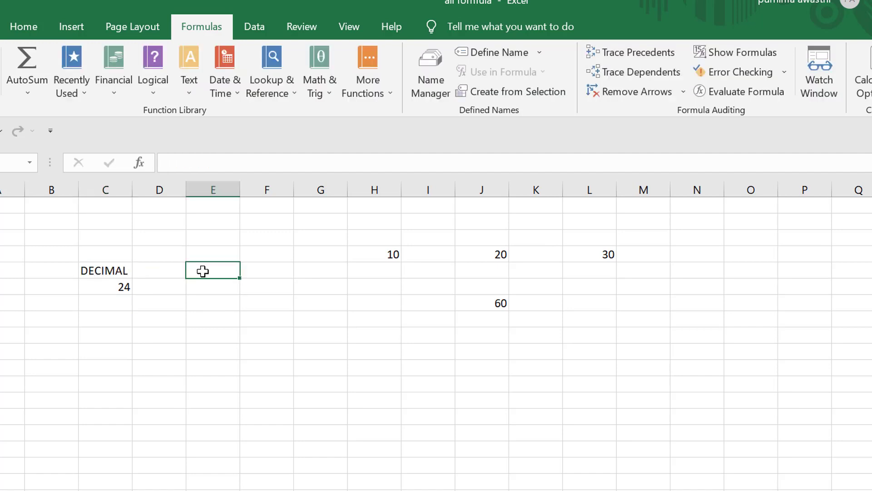
{"action": "type", "text": "BO"}
{"action": "key", "text": "BackSpace"}
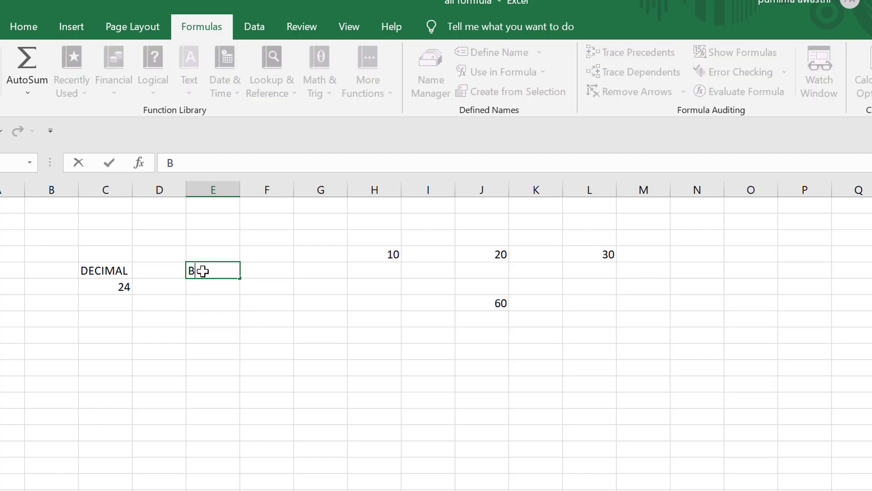
{"action": "type", "text": "INA"}
{"action": "key", "text": "BackSpace"}
- Convert the decimal number in C6 to binary in cell E6 with the formula =DEC2BIN(C6)
{"action": "left_click", "coordinate": [221, 287]}
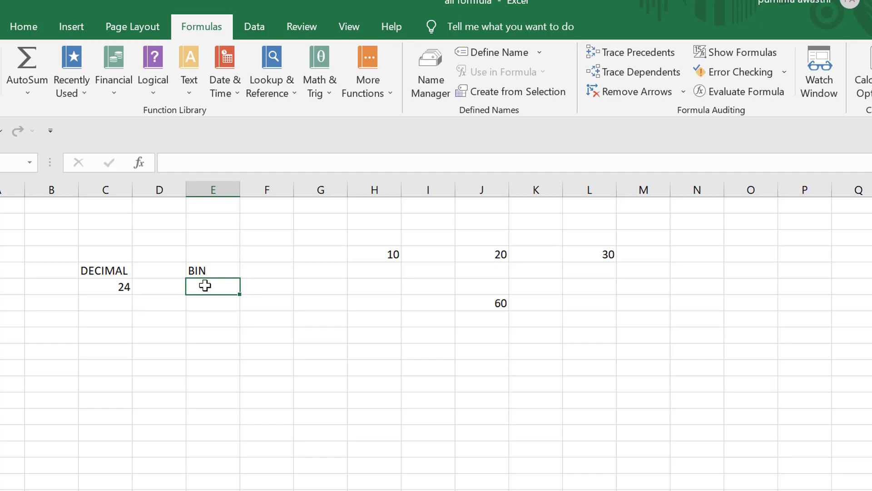
{"action": "type", "text": "="}
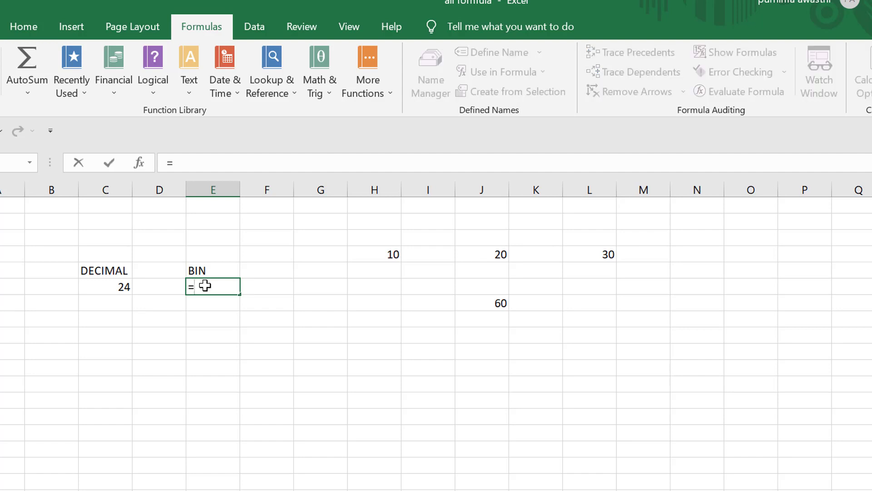
{"action": "type", "text": "DE"}
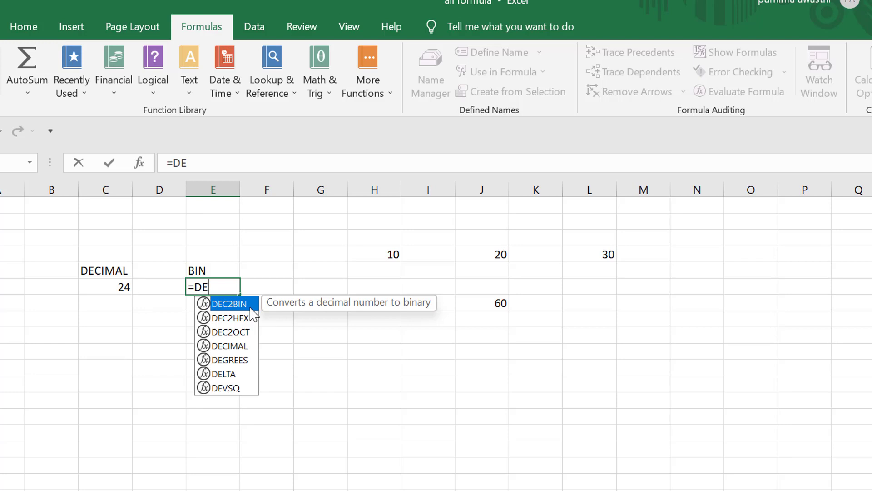
{"action": "key", "text": "Tab"}
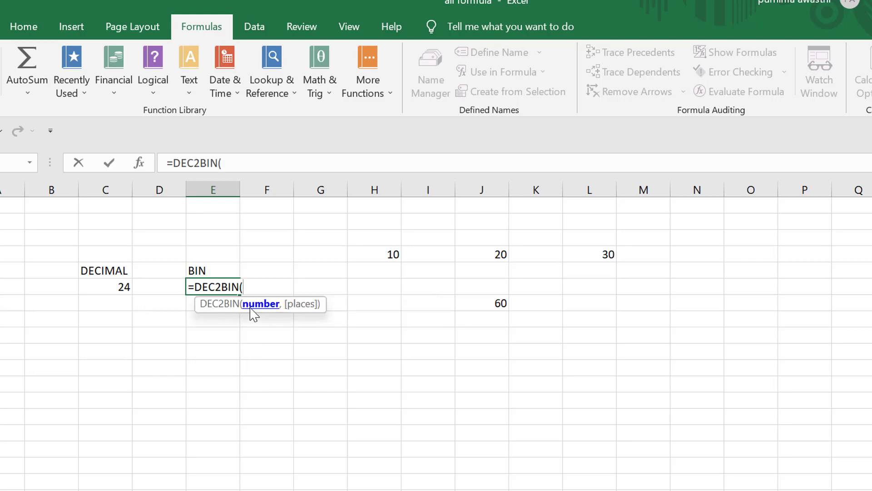
{"action": "left_click", "coordinate": [109, 287]}
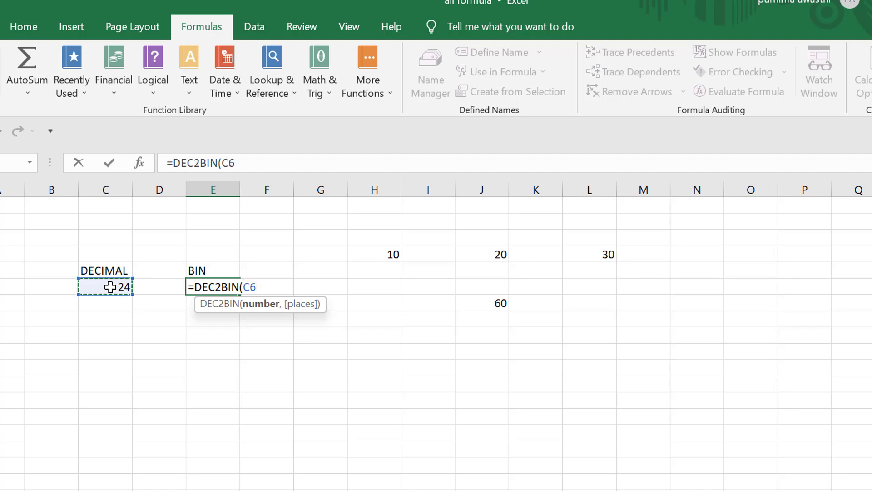
{"action": "type", "text": ")"}
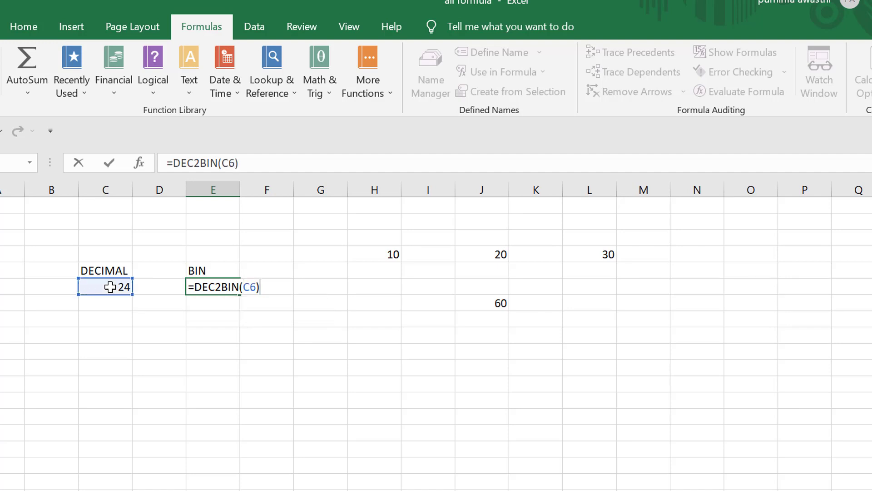
{"action": "key", "text": "Return"}
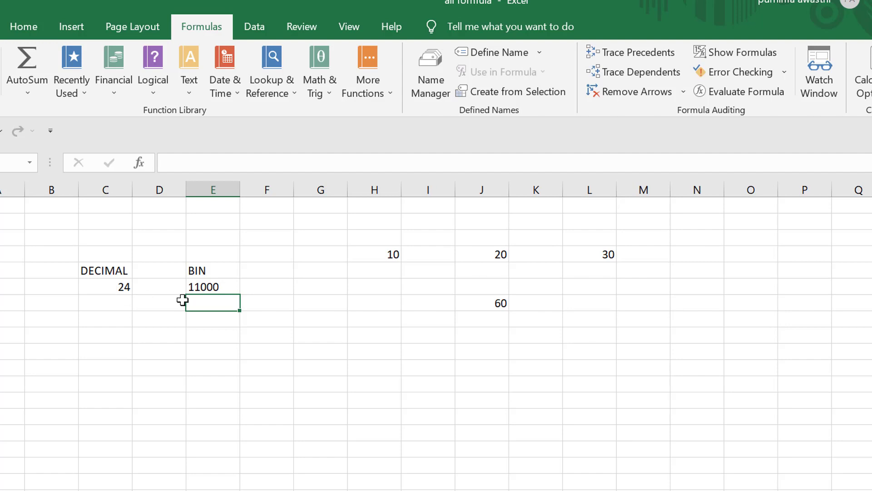
{"action": "left_click", "coordinate": [197, 289]}
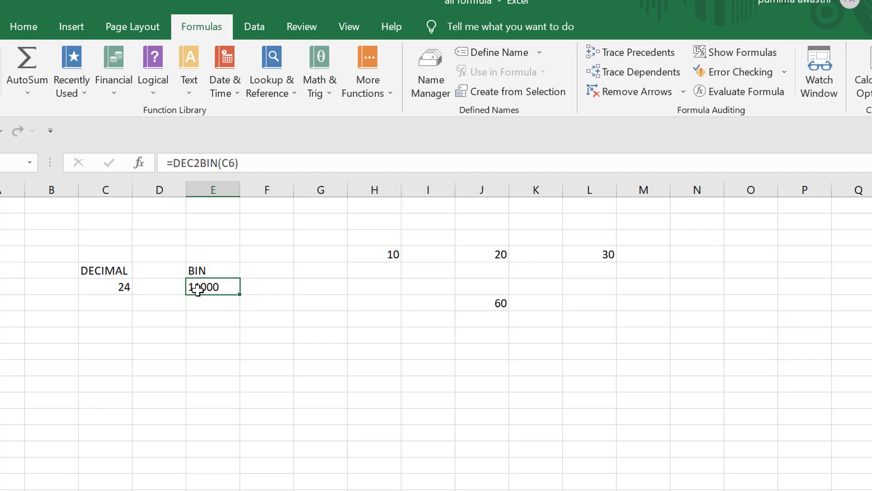
- Enter 10 in cell C7 and convert it to binary in E7 with the formula =DEC2BIN(C7)
{"action": "left_click", "coordinate": [101, 304]}
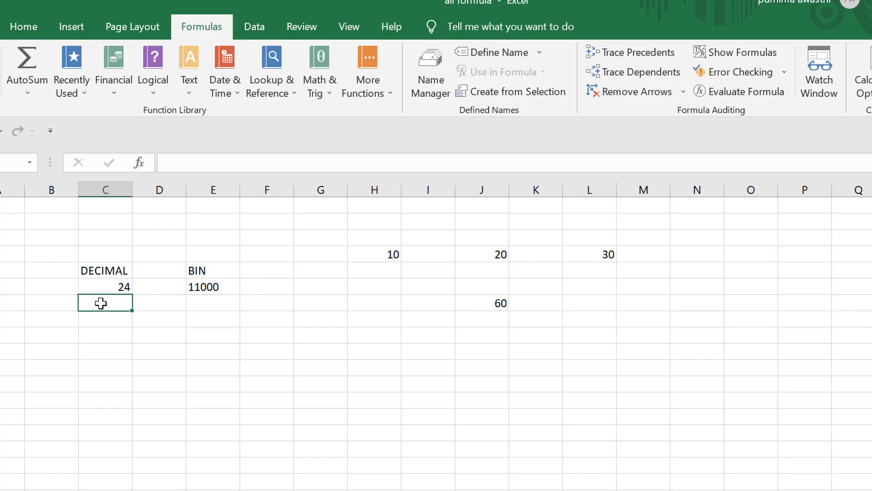
{"action": "type", "text": "10"}
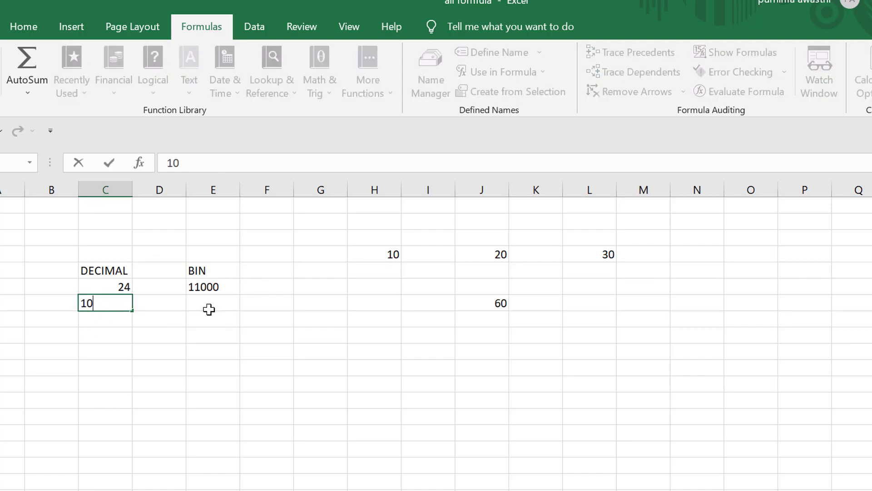
{"action": "left_click", "coordinate": [208, 309]}
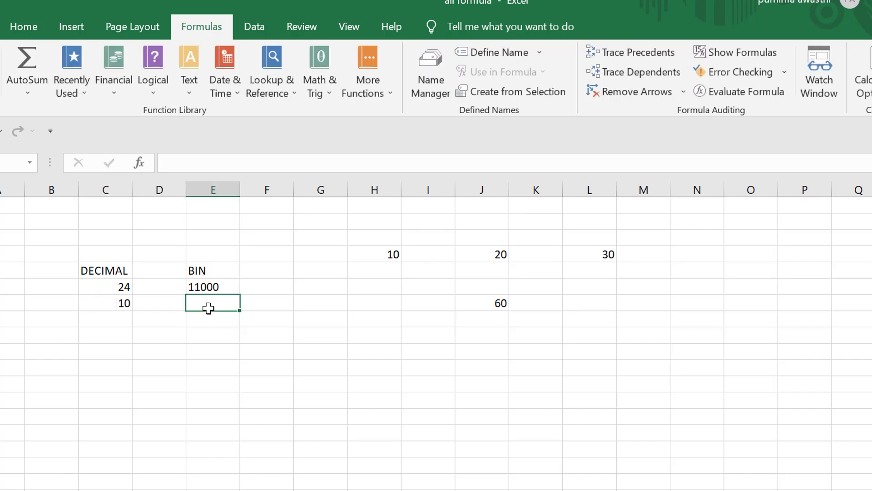
{"action": "type", "text": "="}
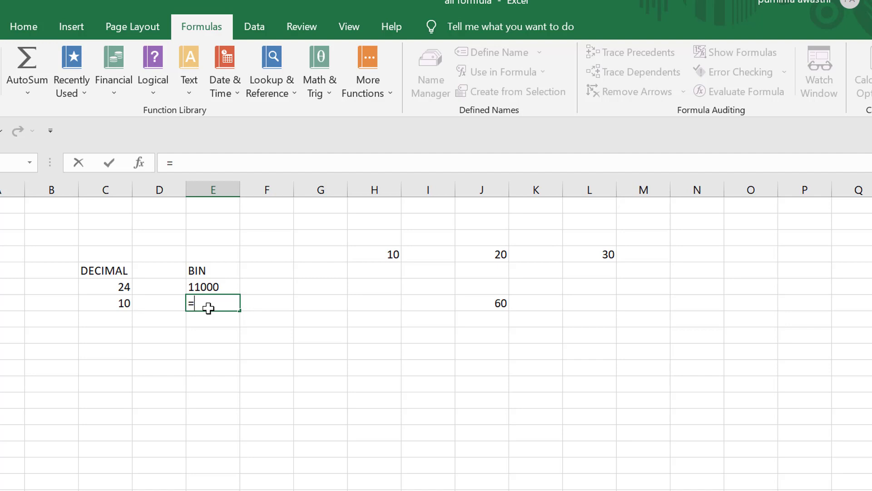
{"action": "type", "text": "DE"}
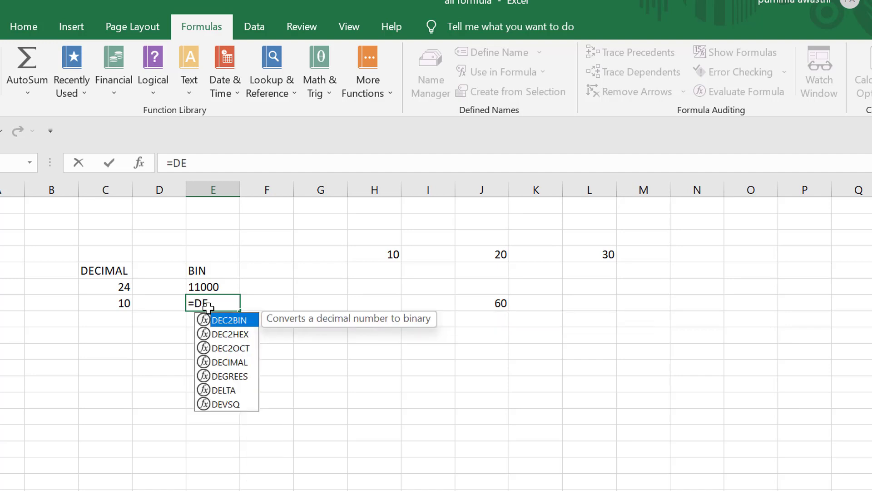
{"action": "key", "text": "Tab"}
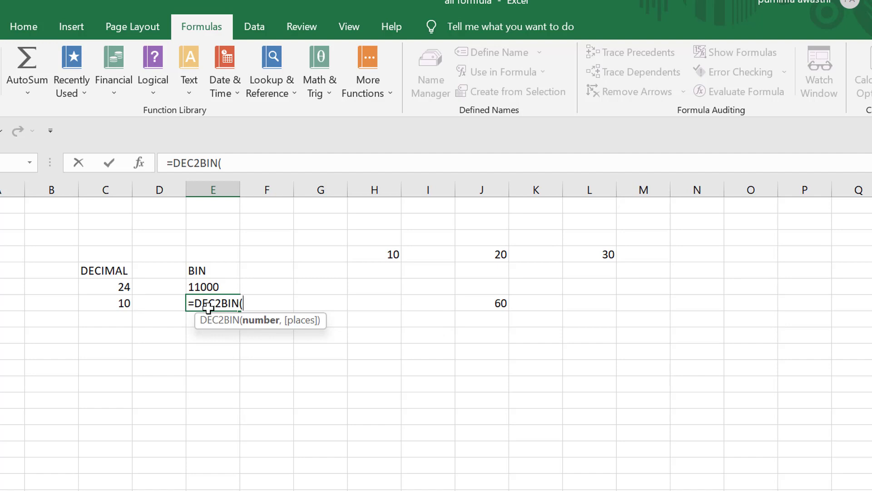
{"action": "left_click", "coordinate": [111, 304]}
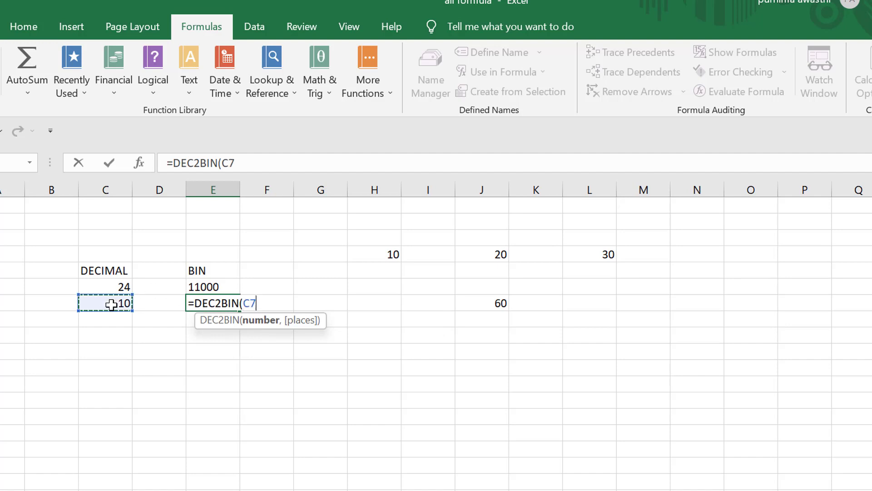
{"action": "type", "text": ")"}
{"action": "key", "text": "Return"}
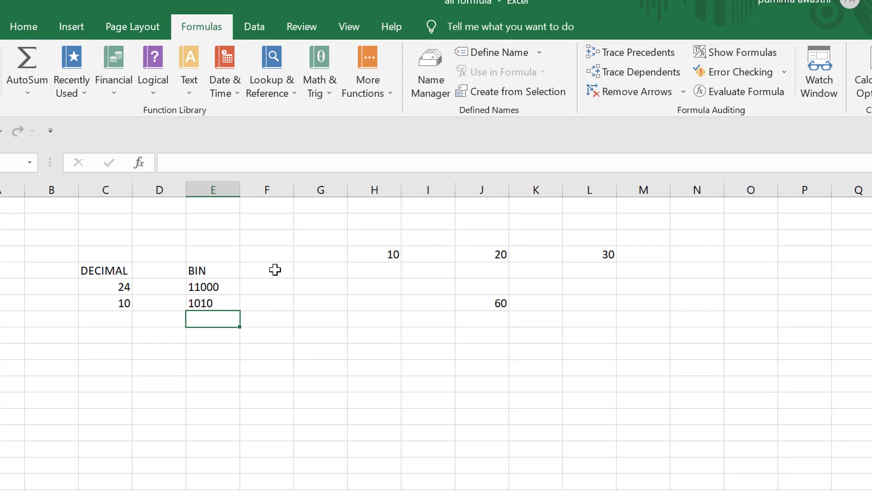
- Enter the heading DEC in cell F5, beside the BIN heading
{"action": "left_click", "coordinate": [213, 287]}
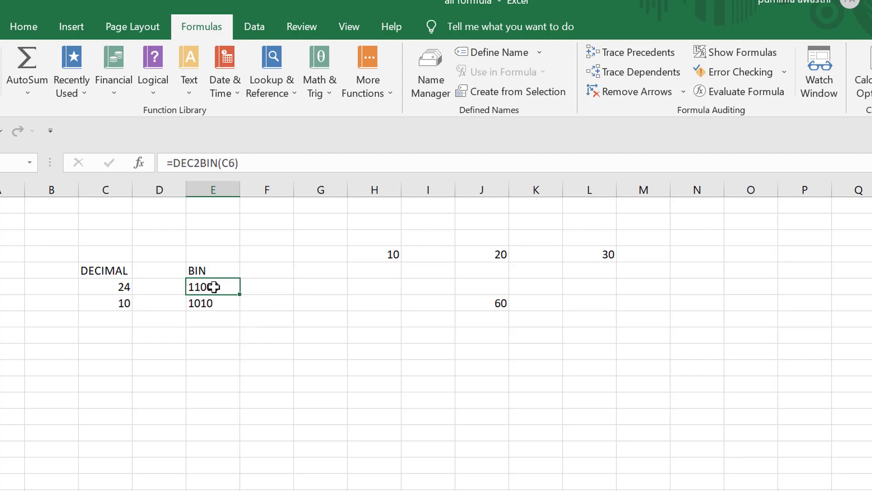
{"action": "left_click", "coordinate": [275, 274]}
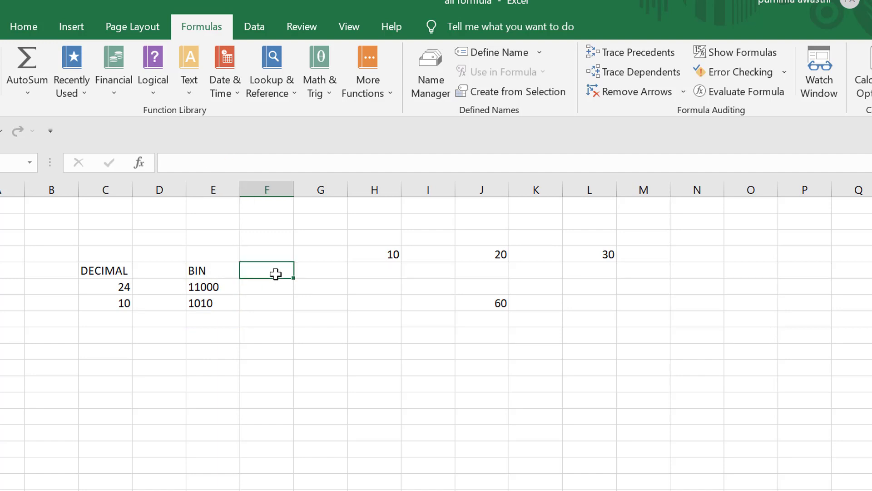
{"action": "type", "text": "DEC"}
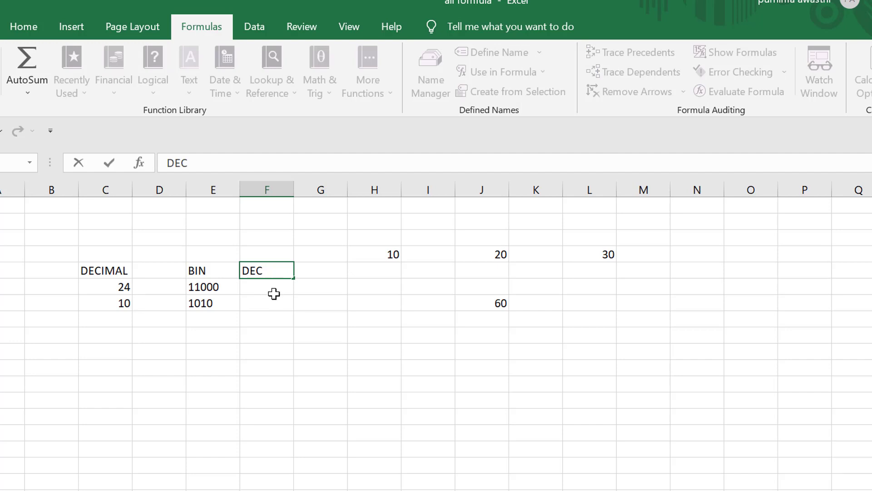
{"action": "left_click", "coordinate": [274, 289]}
{"action": "type", "text": "="}
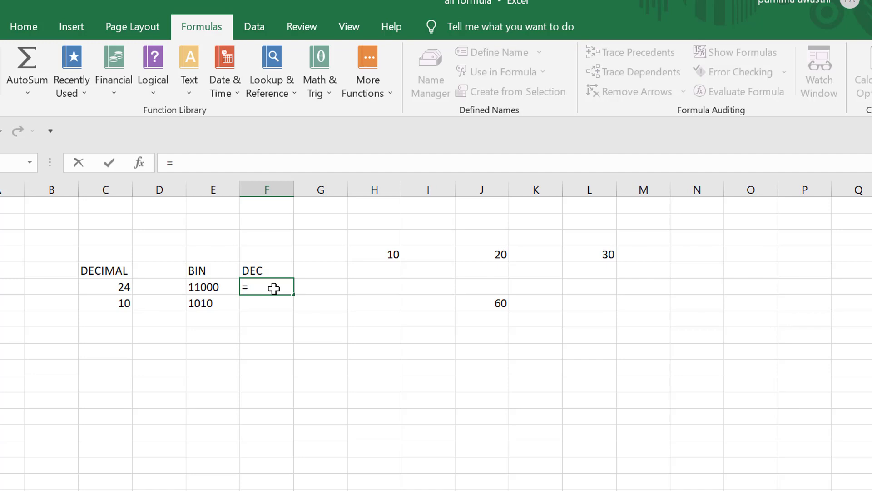
{"action": "type", "text": "BI"}
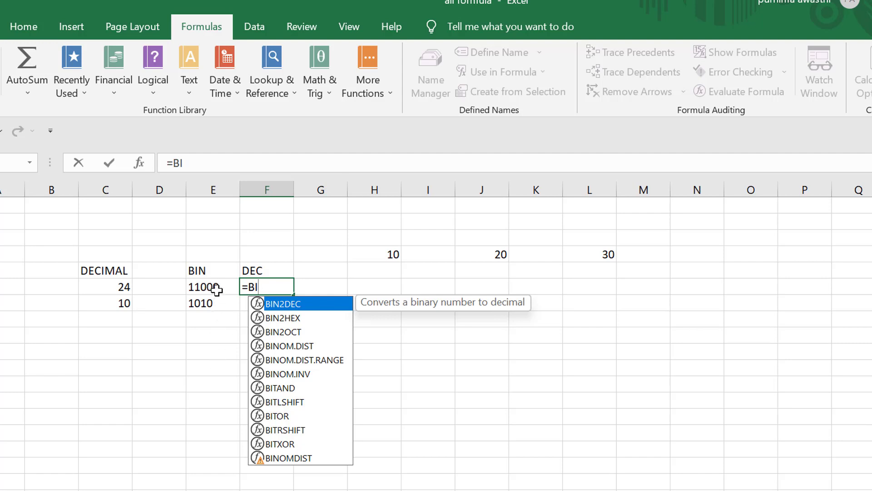
{"action": "left_click", "coordinate": [216, 286]}
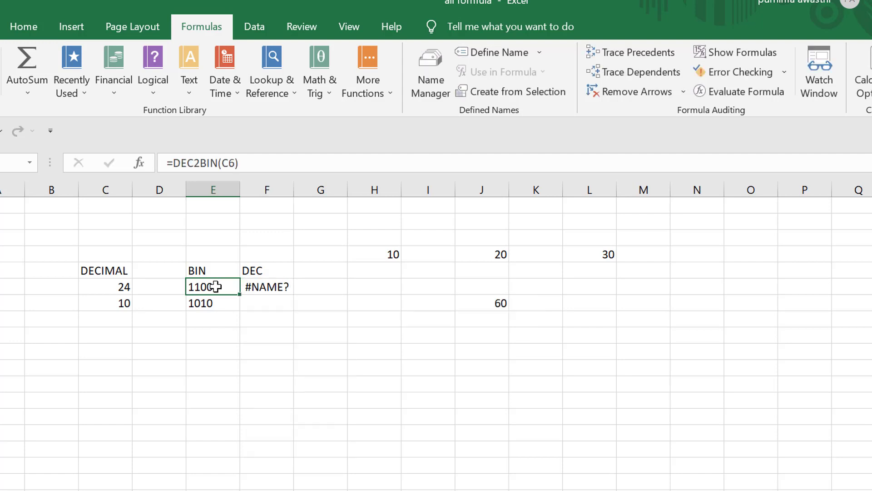
{"action": "left_click", "coordinate": [286, 284]}
{"action": "key", "text": "BackSpace"}
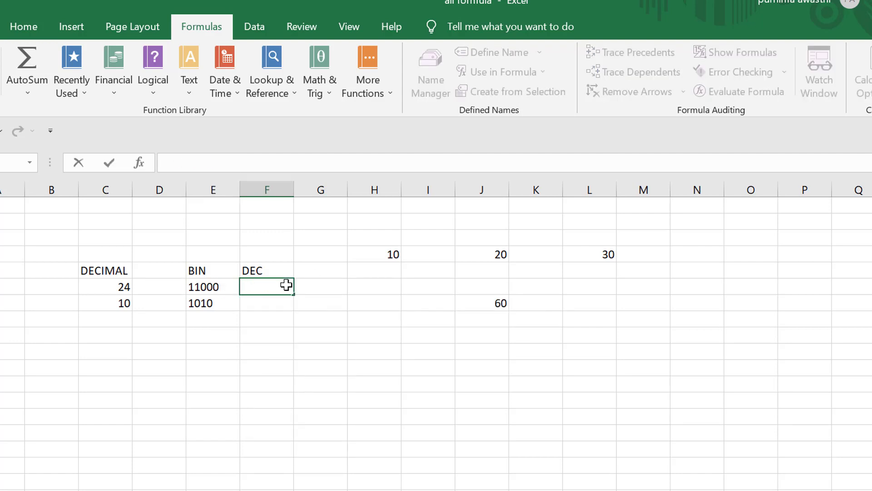
- Convert the binary number in E6 to decimal in cell F6 with the formula =BIN2DEC(E6)
{"action": "type", "text": "=BI"}
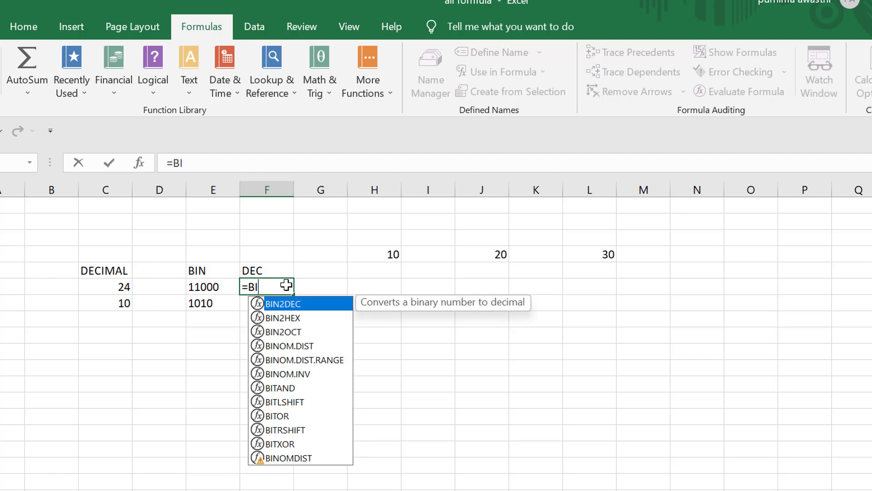
{"action": "key", "text": "Tab"}
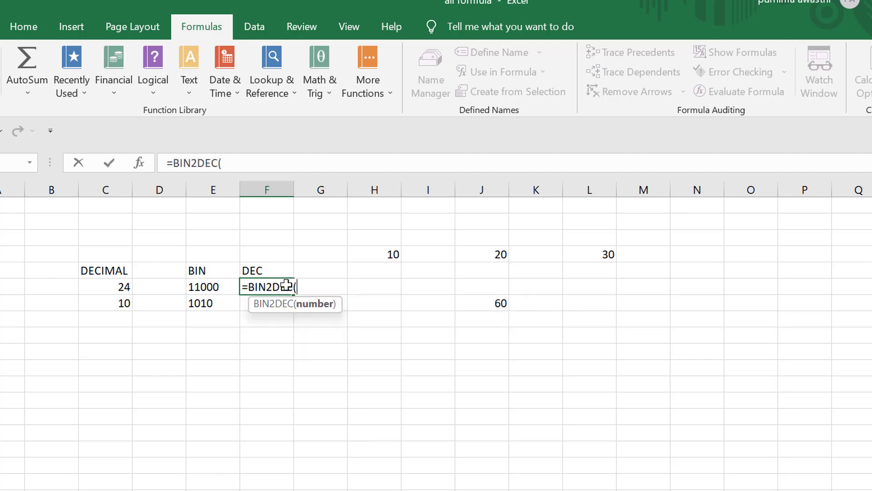
{"action": "left_click", "coordinate": [204, 288]}
{"action": "type", "text": ")"}
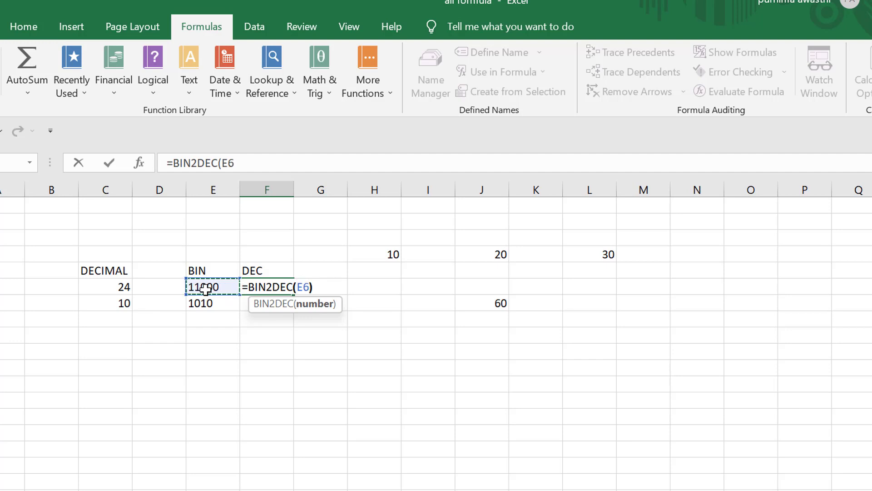
{"action": "key", "text": "Return"}
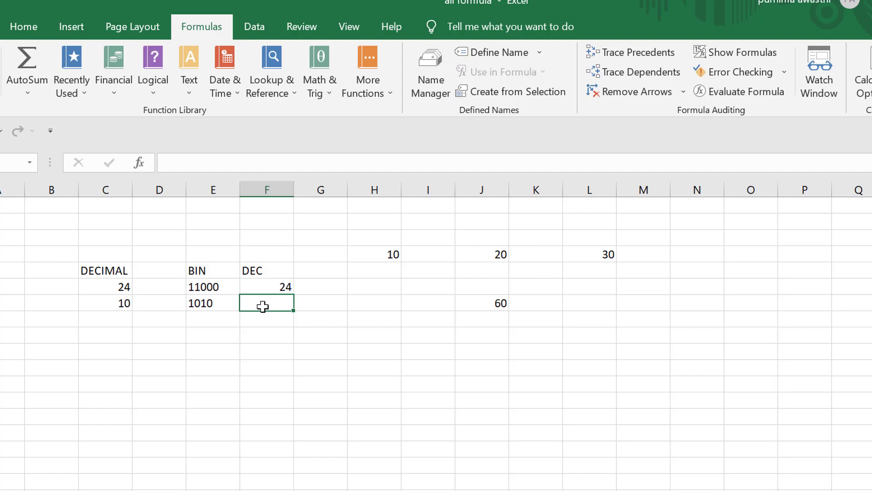
- Convert the binary number in E7 to decimal in cell F7 with the formula =BIN2DEC(E7)
{"action": "type", "text": "="}
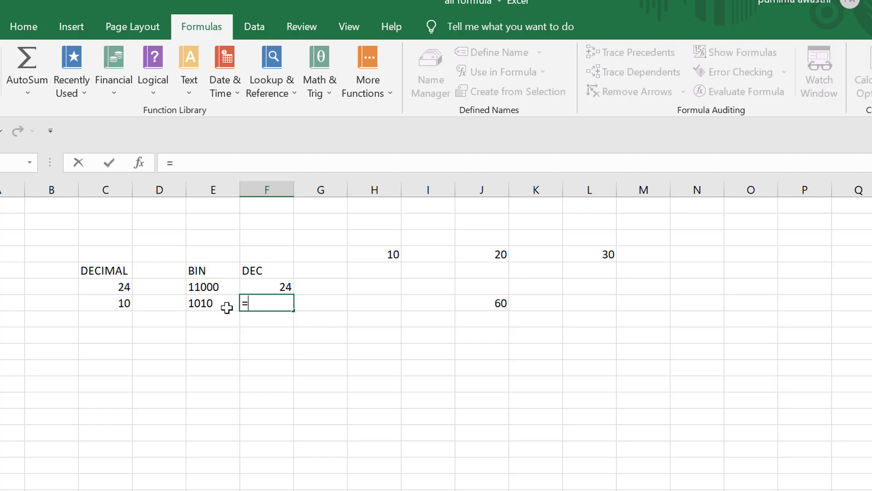
{"action": "type", "text": "BI"}
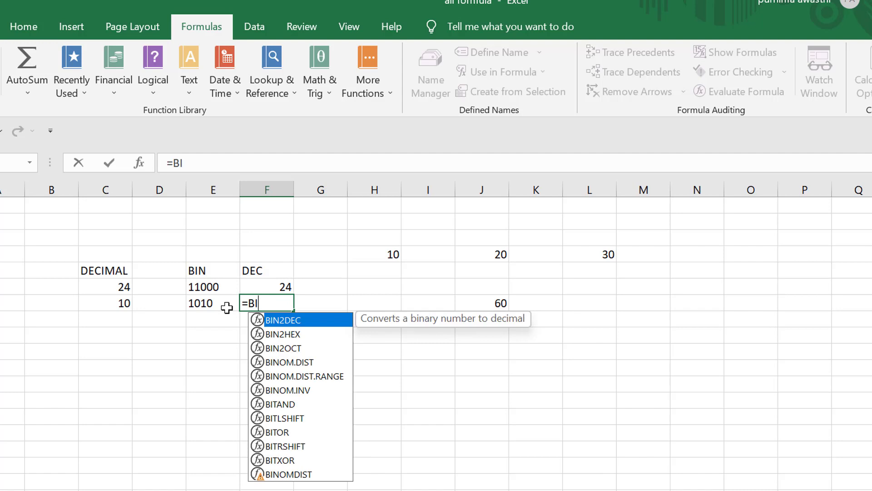
{"action": "key", "text": "Tab"}
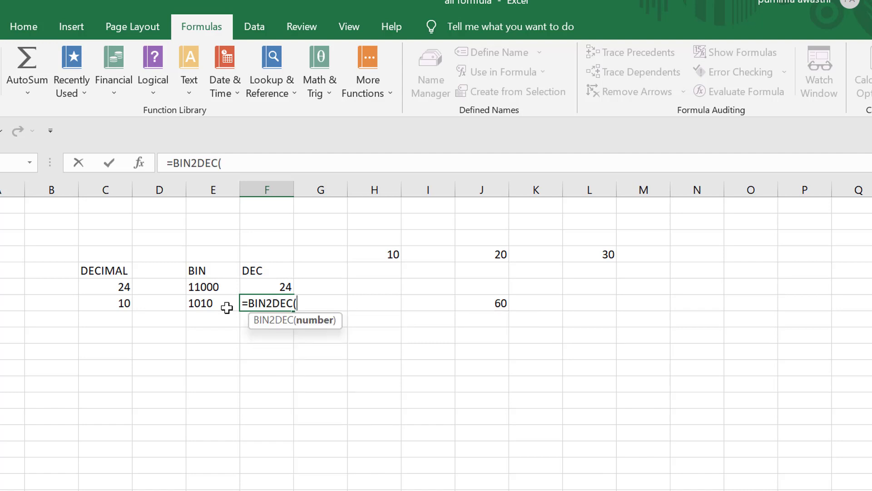
{"action": "left_click", "coordinate": [222, 303]}
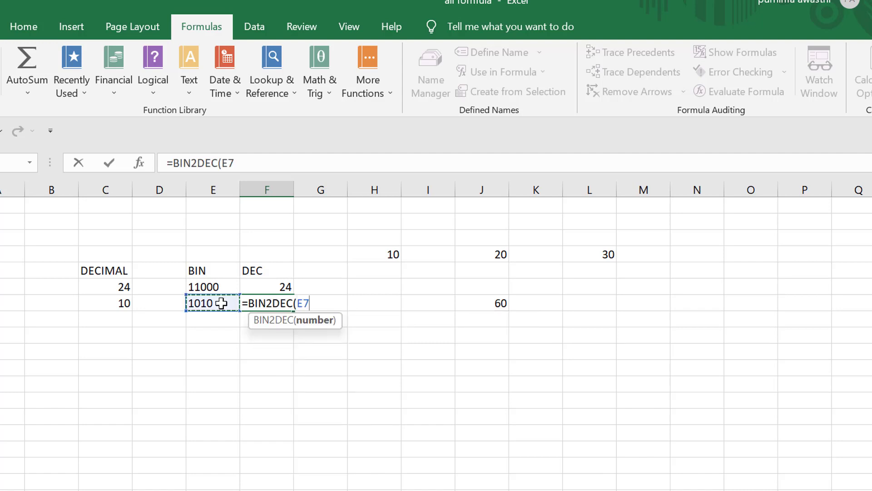
{"action": "type", "text": ")"}
{"action": "key", "text": "Return"}
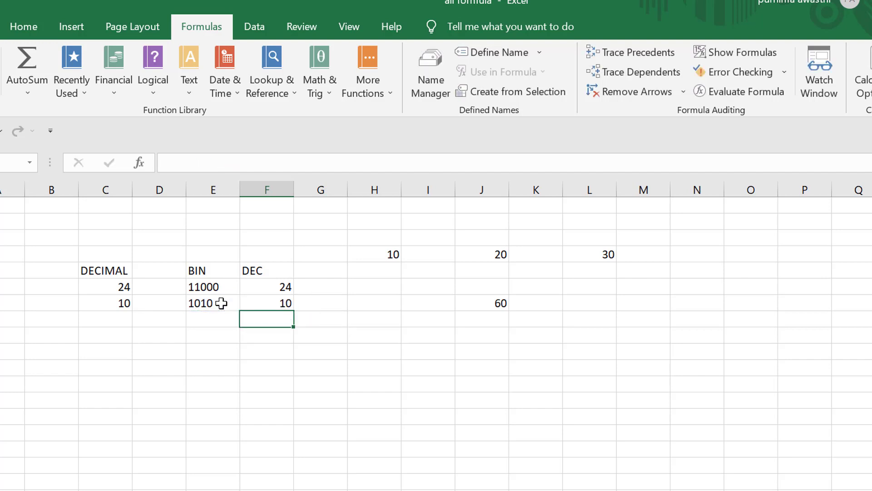
{"action": "left_click", "coordinate": [265, 304]}
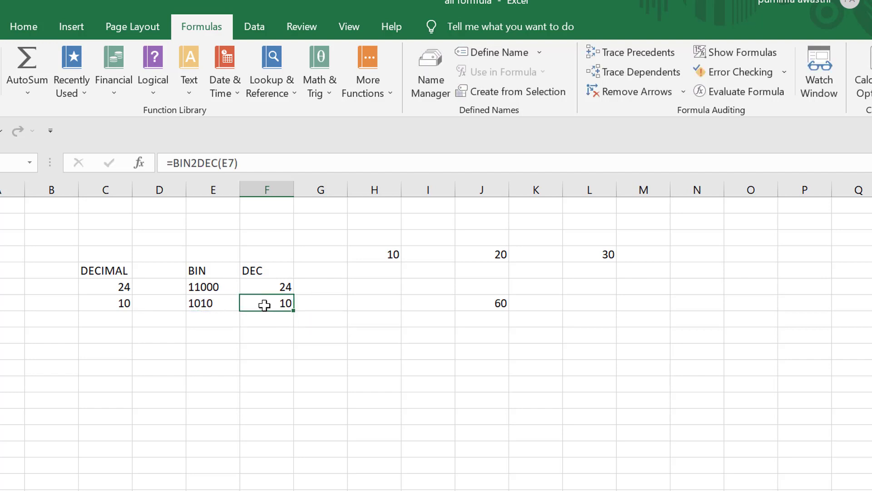
- Clear the number conversion example from cells C4:F7
{"action": "left_click", "coordinate": [128, 304]}
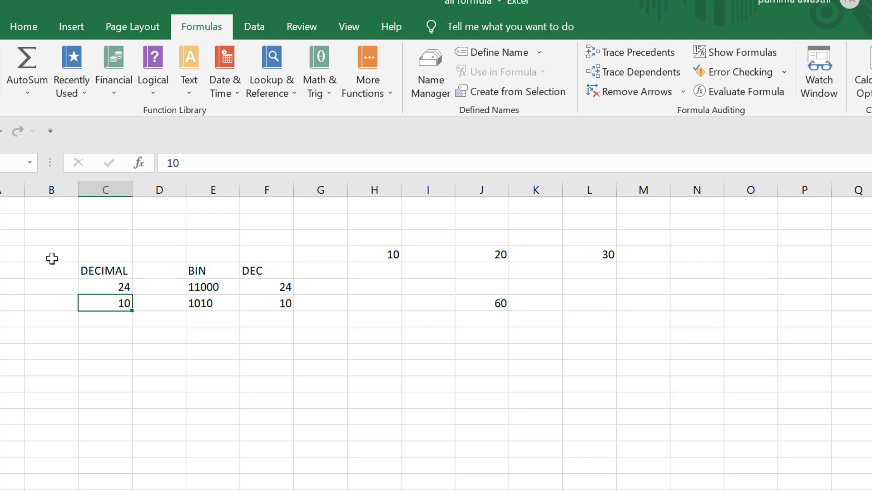
{"action": "left_click", "coordinate": [85, 258]}
{"action": "left_click_drag", "start_coordinate": [163, 273], "coordinate": [293, 302]}
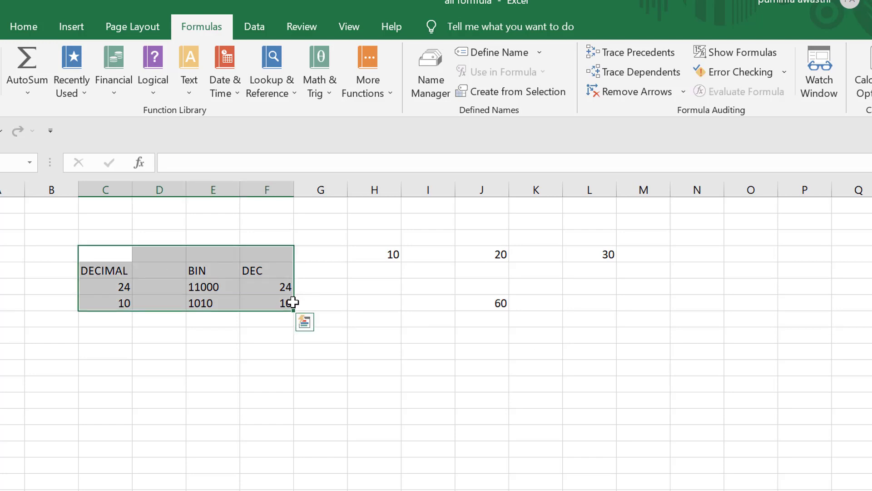
{"action": "key", "text": "Delete"}
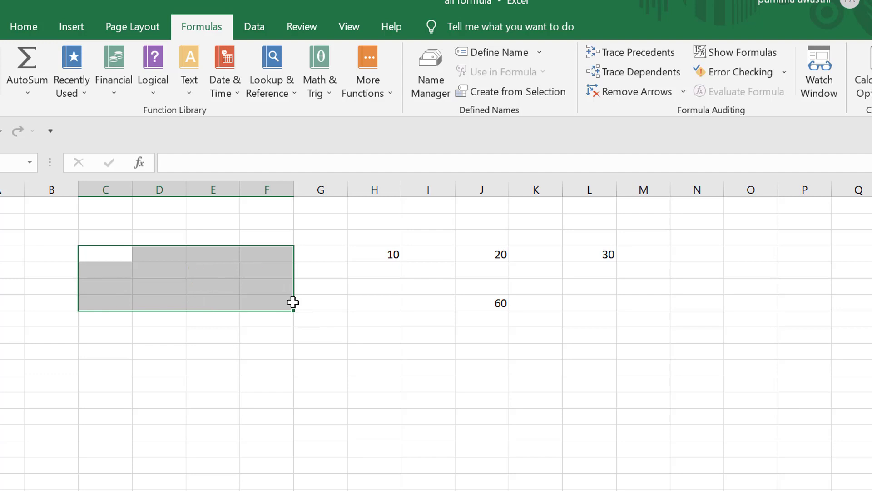
{"action": "left_click", "coordinate": [296, 453]}
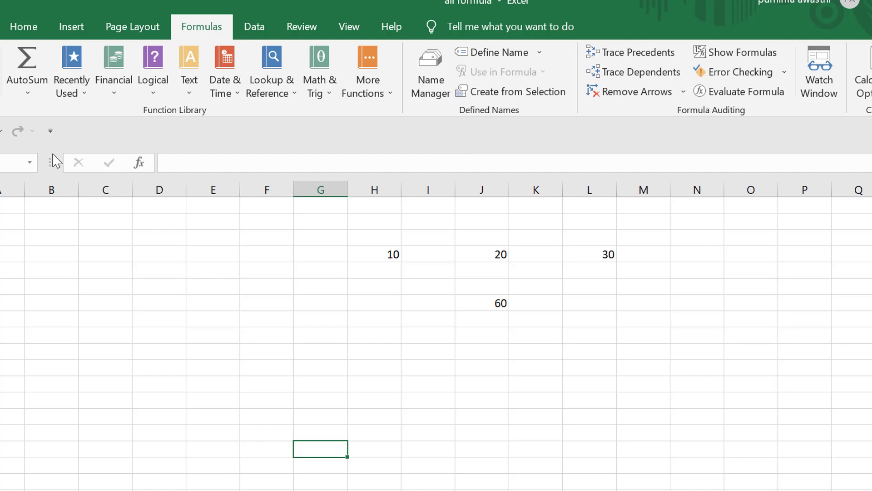
{"action": "left_click_drag", "start_coordinate": [2, 209], "coordinate": [44, 258]}
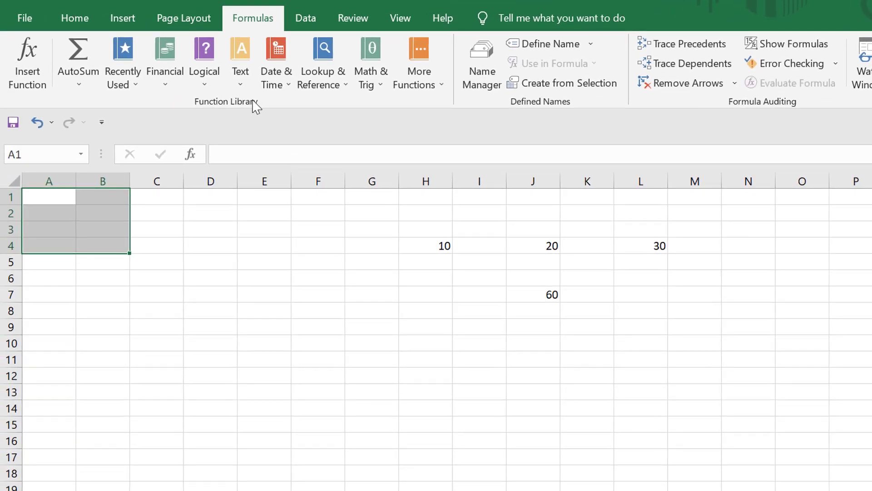
{"action": "left_click", "coordinate": [547, 44]}
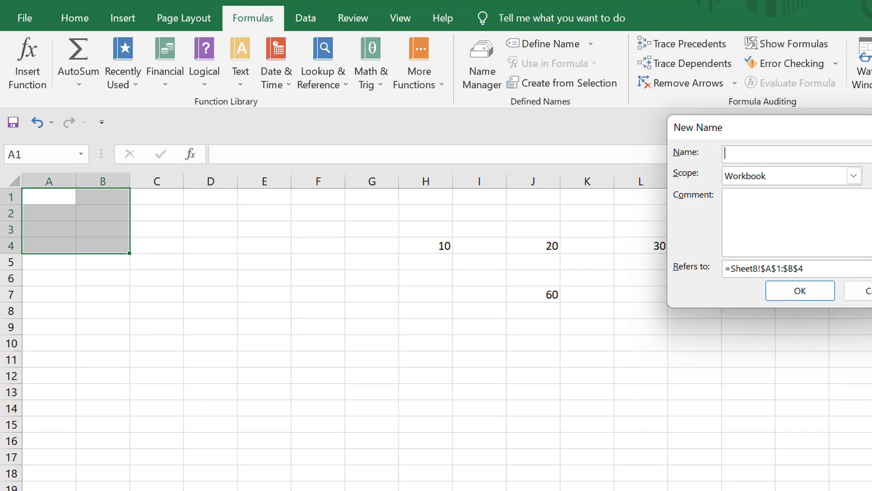
{"action": "key", "text": "Escape"}
{"action": "left_click", "coordinate": [389, 324]}
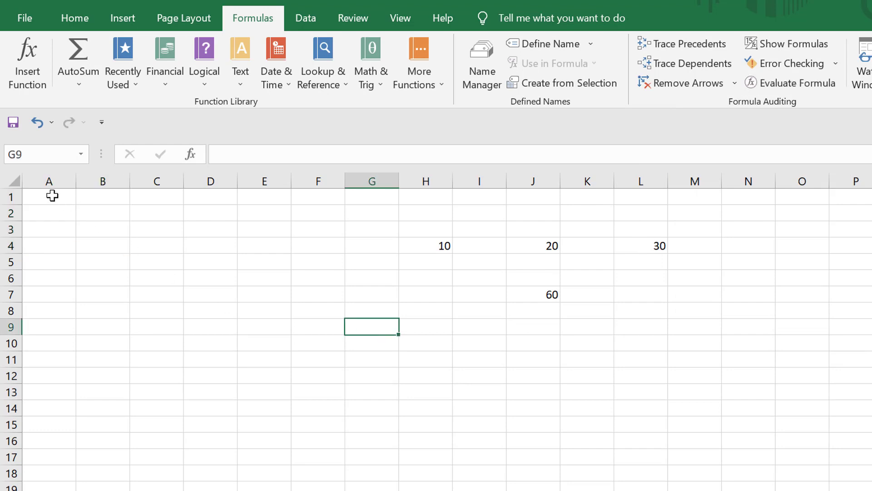
- Apply outside borders to the range A1:B4
{"action": "left_click_drag", "start_coordinate": [53, 195], "coordinate": [101, 238]}
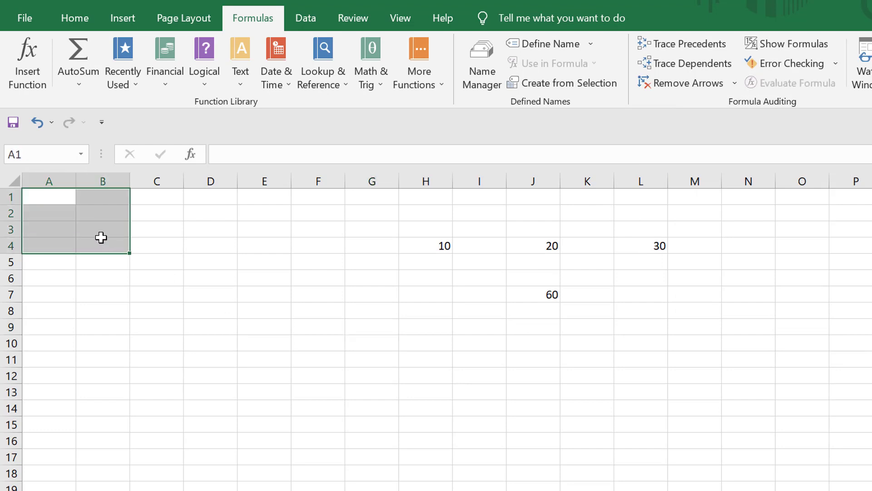
{"action": "left_click", "coordinate": [77, 22]}
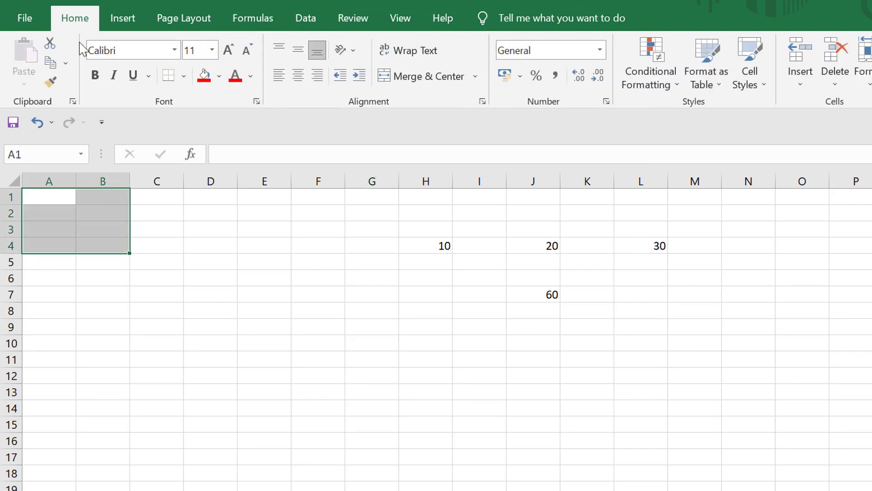
{"action": "left_click", "coordinate": [184, 78]}
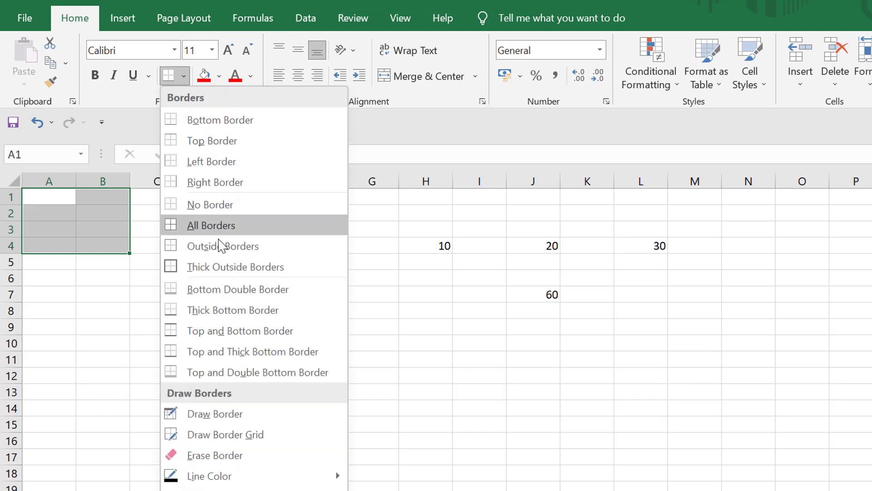
{"action": "left_click", "coordinate": [224, 254]}
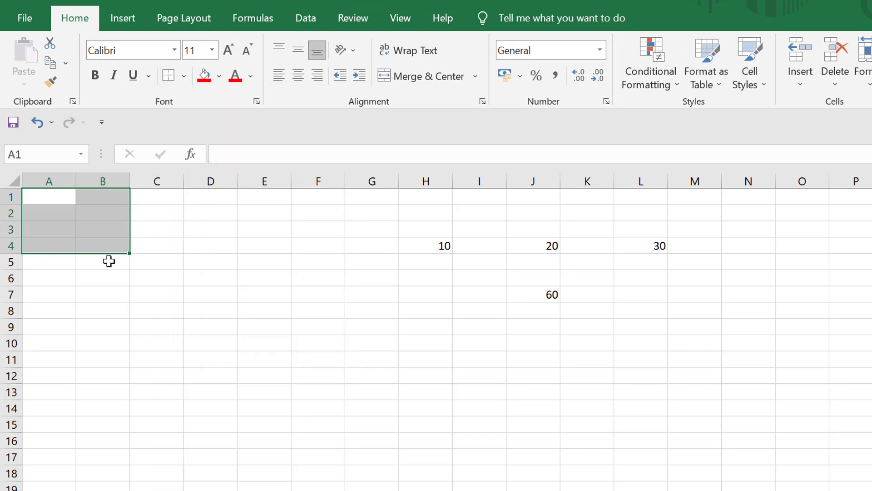
{"action": "left_click", "coordinate": [72, 288]}
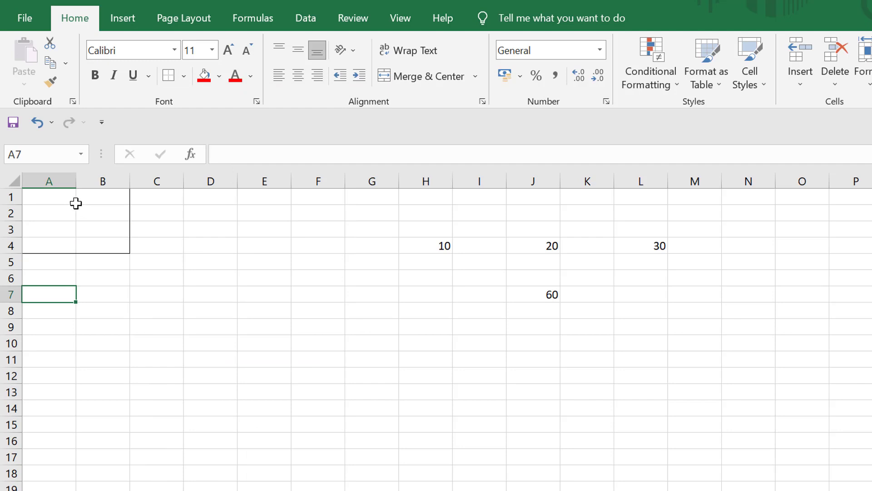
- Format the range A1:B4 with a light blue-grey fill and all borders
{"action": "left_click_drag", "start_coordinate": [59, 195], "coordinate": [108, 245]}
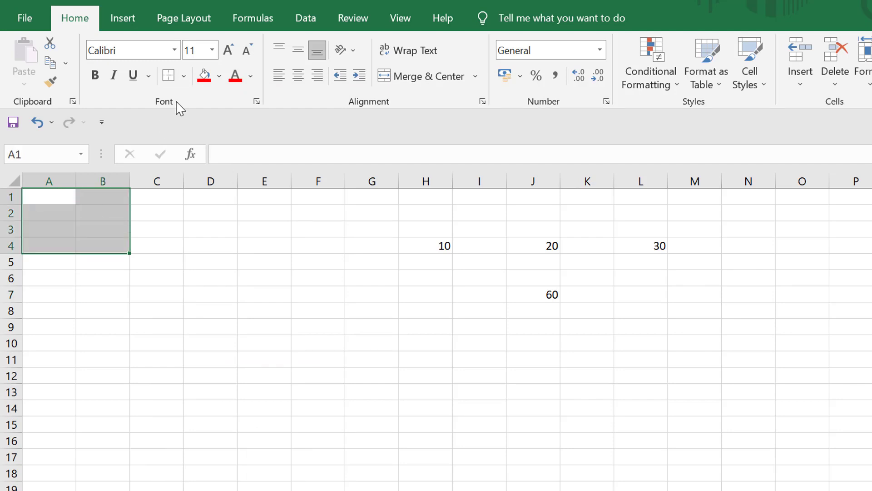
{"action": "left_click", "coordinate": [218, 80]}
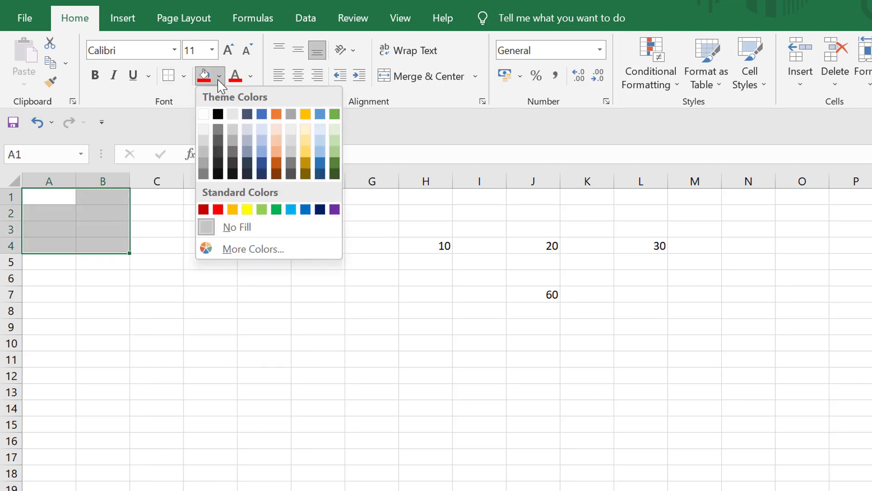
{"action": "left_click", "coordinate": [250, 129]}
{"action": "left_click", "coordinate": [184, 77]}
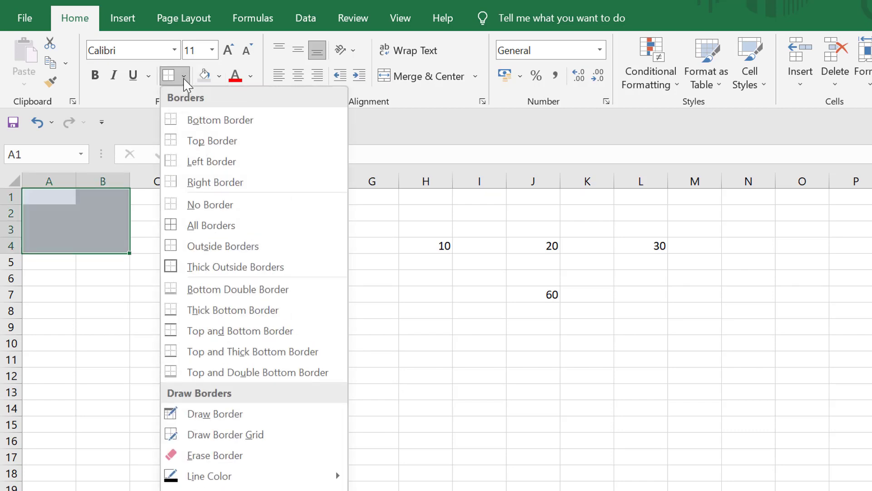
{"action": "left_click", "coordinate": [222, 228]}
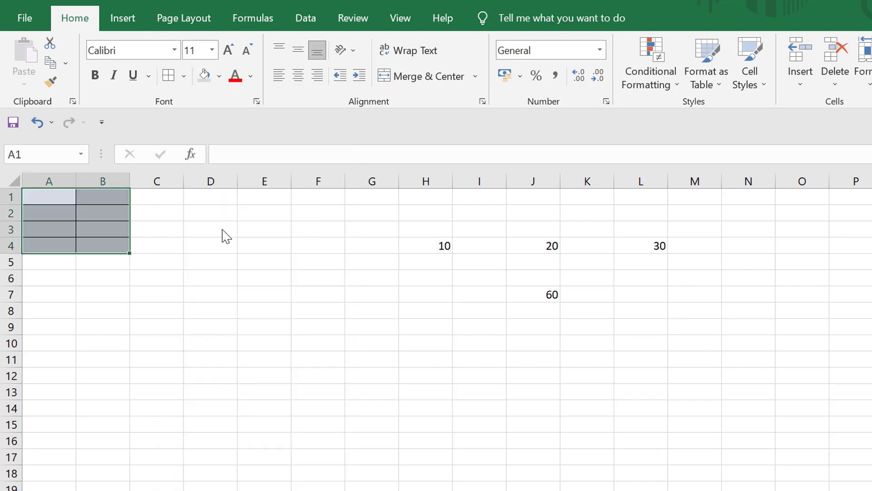
{"action": "left_click", "coordinate": [127, 327]}
- Give the range D1:E4 the same light blue-grey fill and all borders as A1:B4
{"action": "left_click_drag", "start_coordinate": [209, 195], "coordinate": [284, 243]}
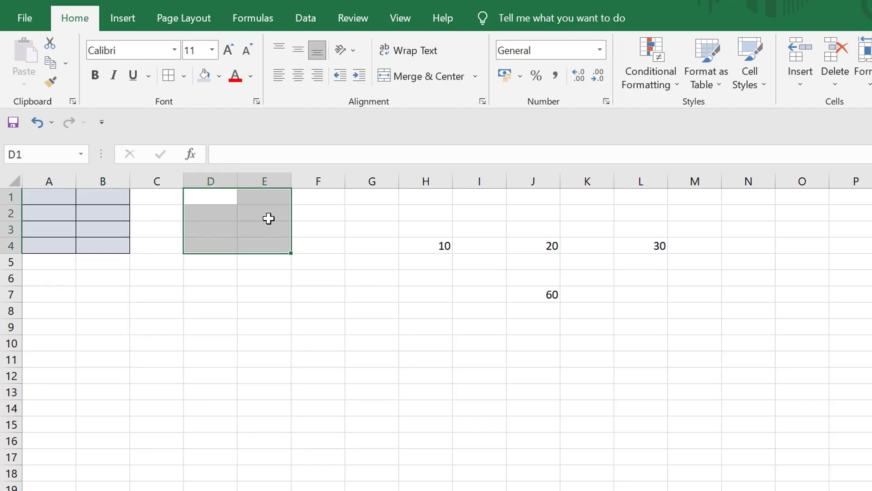
{"action": "left_click", "coordinate": [220, 76]}
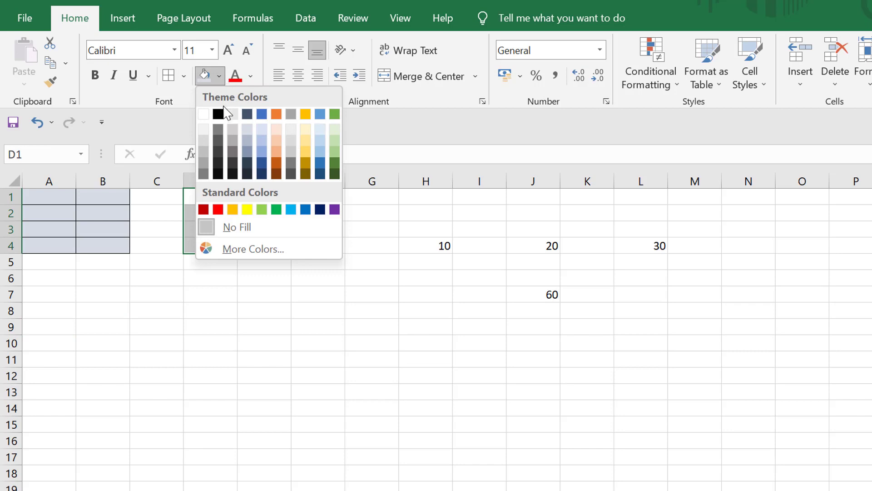
{"action": "left_click", "coordinate": [250, 131]}
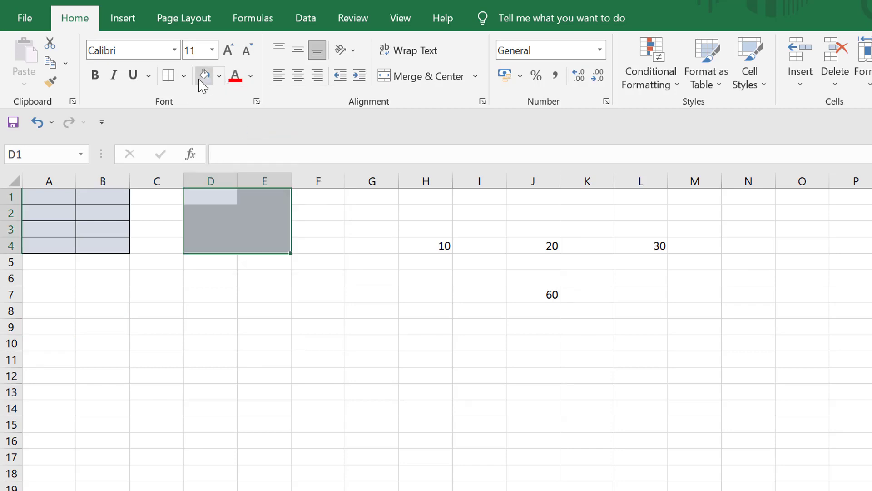
{"action": "left_click", "coordinate": [183, 76]}
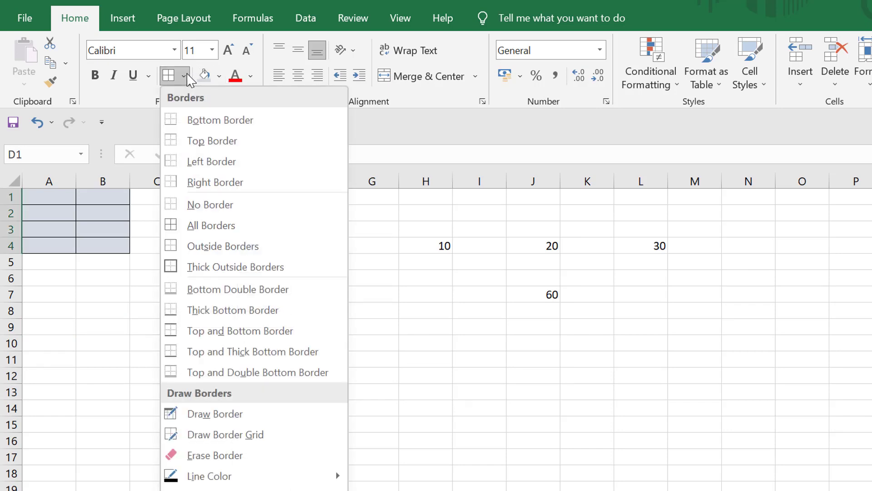
{"action": "left_click", "coordinate": [210, 229]}
{"action": "left_click", "coordinate": [188, 319]}
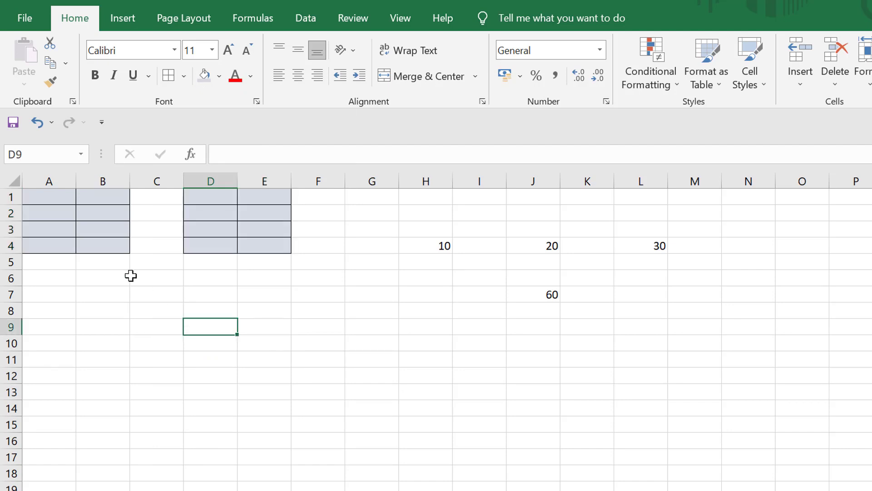
- Label the two bordered blocks by entering A in cell A5 and B in cell D5
{"action": "left_click", "coordinate": [55, 262]}
{"action": "type", "text": "A"}
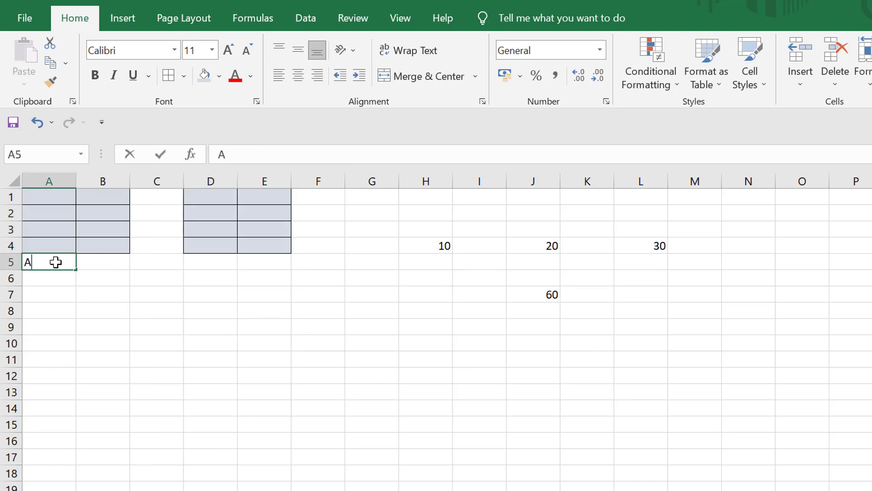
{"action": "left_click", "coordinate": [215, 262]}
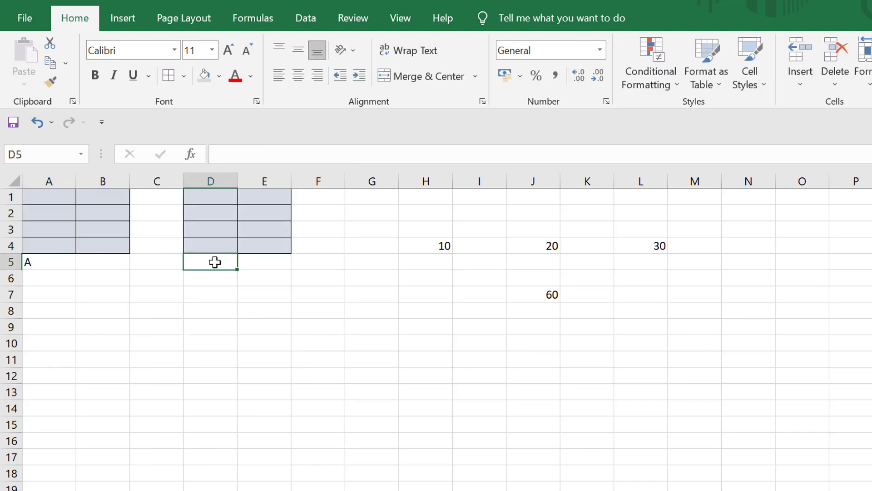
{"action": "type", "text": "B"}
{"action": "left_click", "coordinate": [317, 325]}
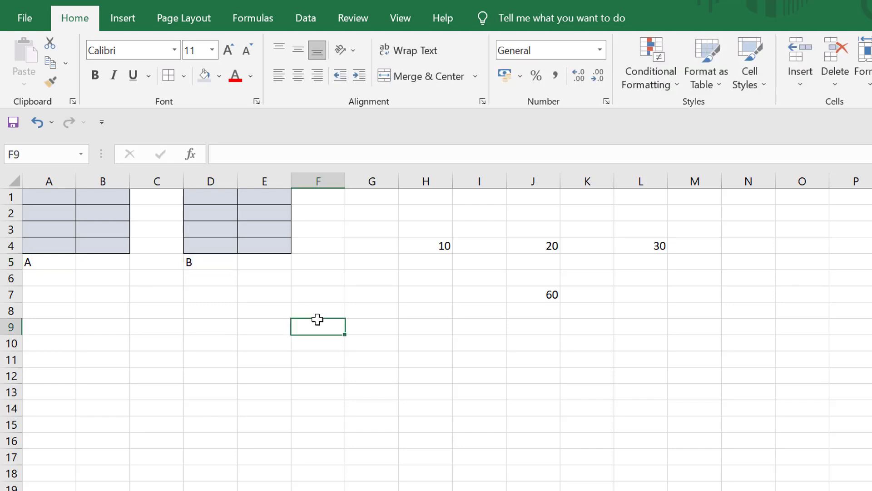
- Define a workbook-scoped name A that refers to the range A1:B4 on Sheet8
{"action": "left_click", "coordinate": [241, 14]}
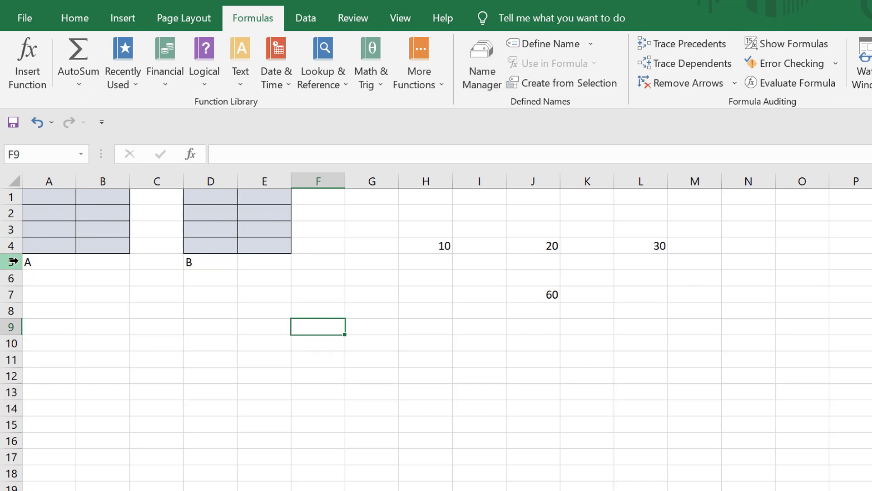
{"action": "left_click", "coordinate": [44, 262]}
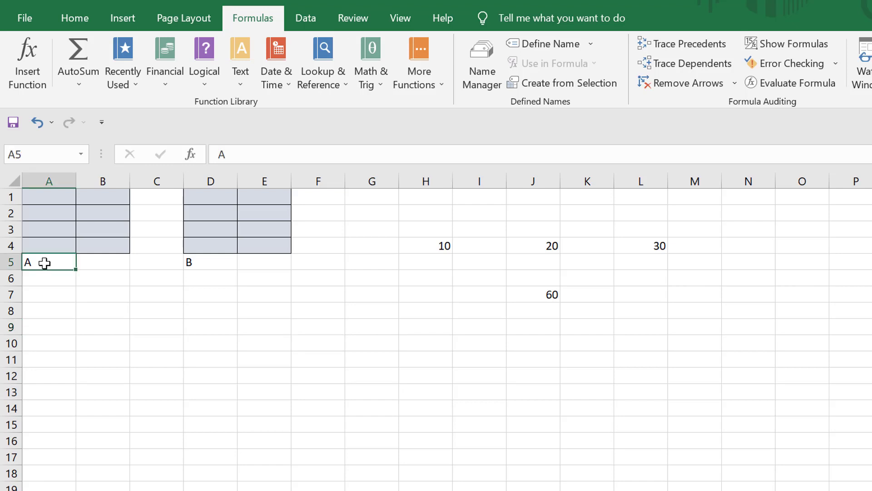
{"action": "left_click", "coordinate": [209, 261]}
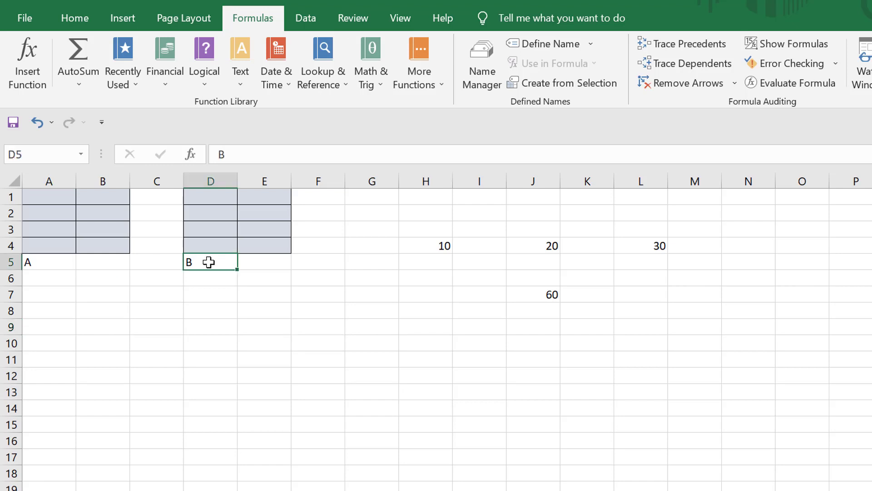
{"action": "left_click", "coordinate": [556, 44]}
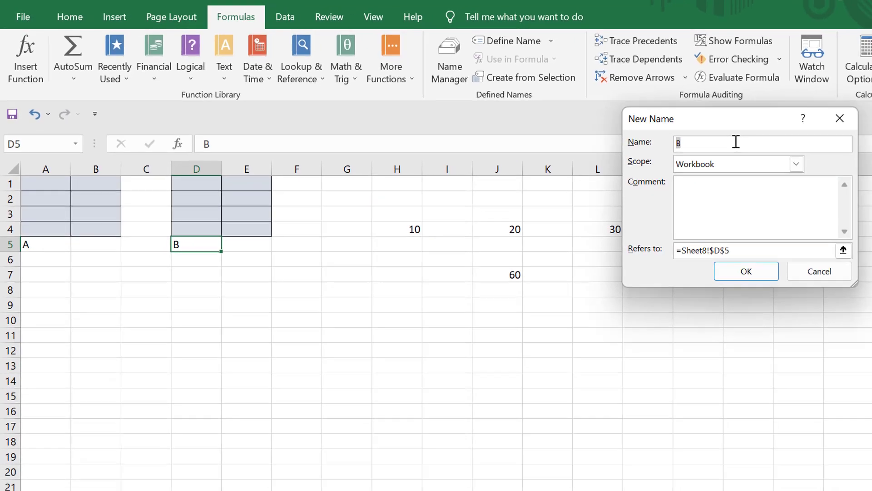
{"action": "left_click", "coordinate": [735, 141]}
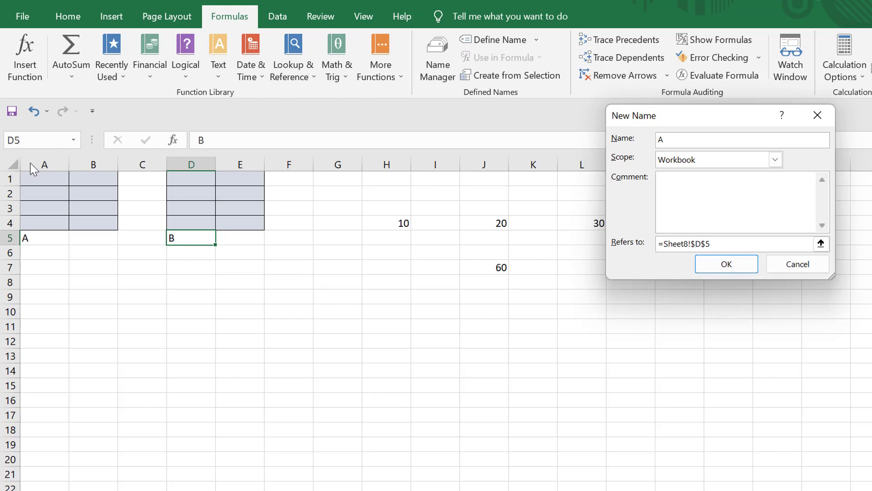
{"action": "left_click", "coordinate": [717, 246]}
{"action": "key", "text": "BackSpace"}
{"action": "key", "text": "BackSpace"}
{"action": "key", "text": "BackSpace"}
{"action": "key", "text": "BackSpace"}
{"action": "key", "text": "BackSpace"}
{"action": "key", "text": "BackSpace"}
{"action": "key", "text": "BackSpace"}
{"action": "key", "text": "BackSpace"}
{"action": "key", "text": "BackSpace"}
{"action": "key", "text": "BackSpace"}
{"action": "key", "text": "BackSpace"}
{"action": "key", "text": "BackSpace"}
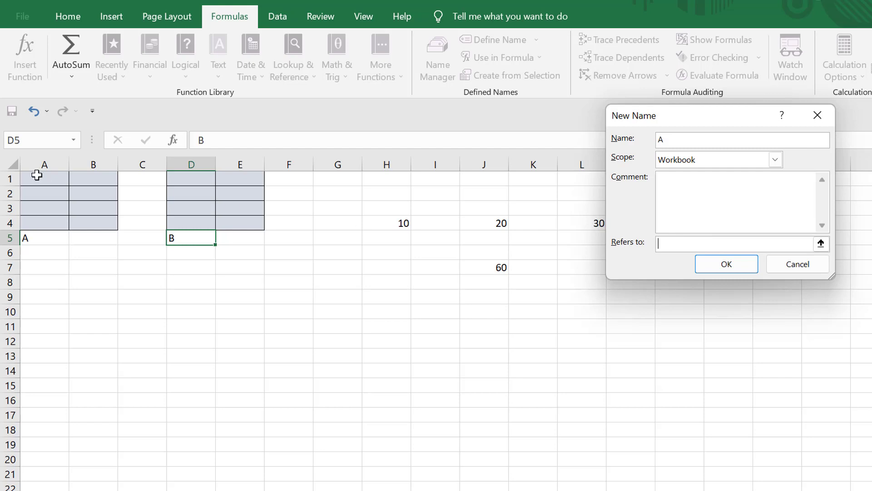
{"action": "left_click_drag", "start_coordinate": [37, 175], "coordinate": [84, 220]}
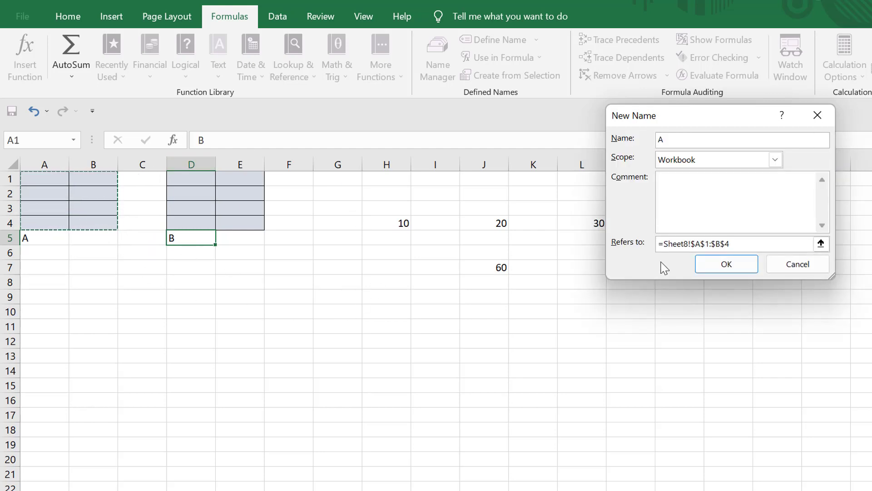
{"action": "left_click", "coordinate": [727, 264]}
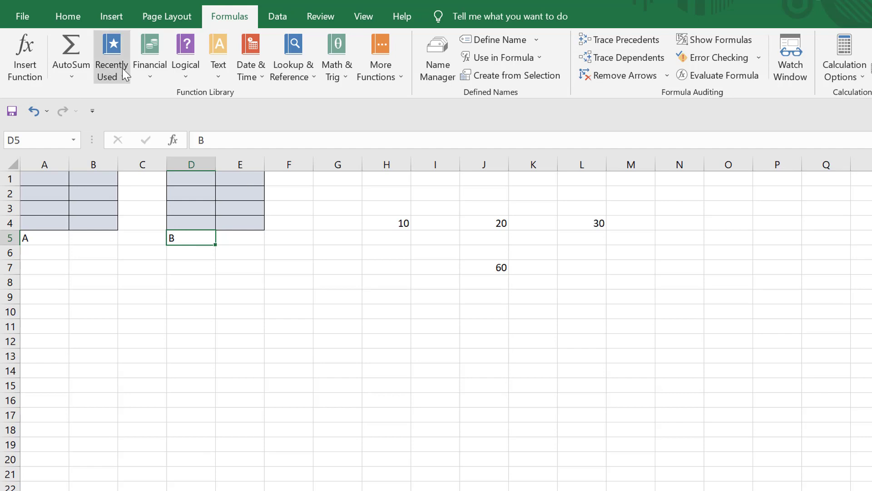
- Define a workbook-scoped name B that refers to the range D1:E4 on Sheet8
{"action": "left_click", "coordinate": [500, 40]}
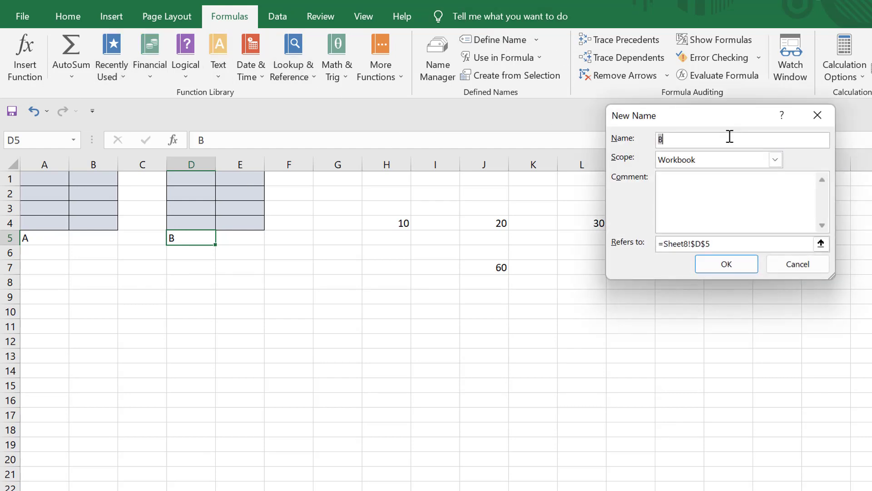
{"action": "left_click", "coordinate": [746, 244]}
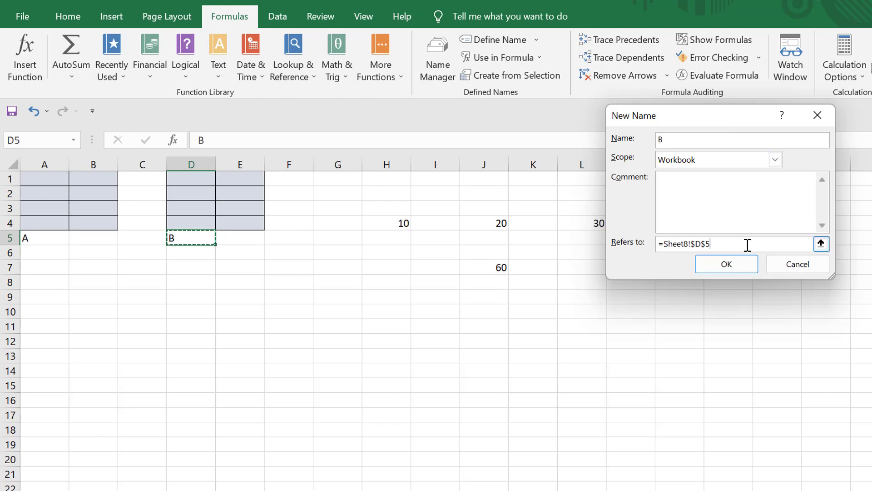
{"action": "key", "text": "BackSpace"}
{"action": "key", "text": "BackSpace"}
{"action": "key", "text": "BackSpace"}
{"action": "key", "text": "BackSpace"}
{"action": "key", "text": "BackSpace"}
{"action": "key", "text": "BackSpace"}
{"action": "key", "text": "BackSpace"}
{"action": "key", "text": "BackSpace"}
{"action": "key", "text": "BackSpace"}
{"action": "key", "text": "BackSpace"}
{"action": "key", "text": "BackSpace"}
{"action": "key", "text": "BackSpace"}
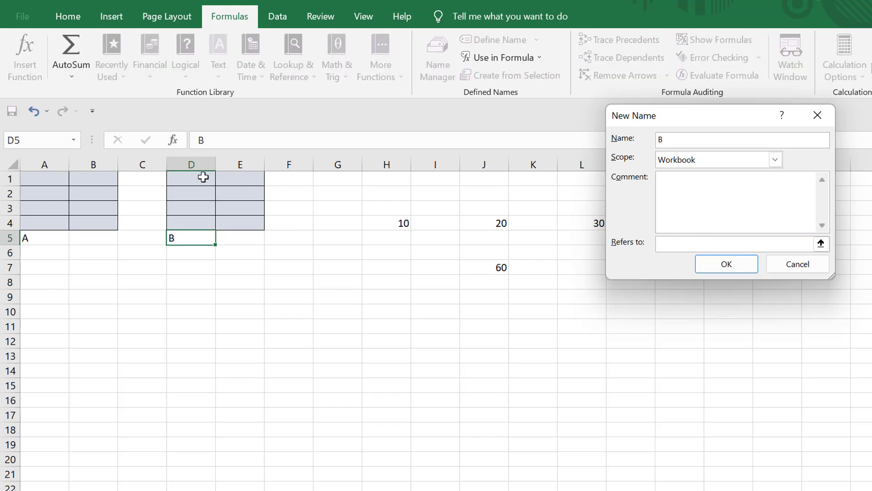
{"action": "left_click_drag", "start_coordinate": [202, 177], "coordinate": [255, 227]}
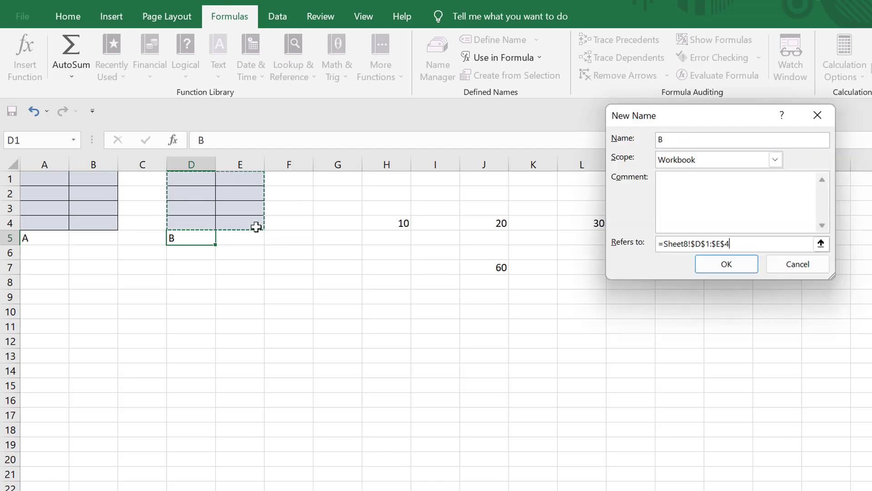
{"action": "left_click", "coordinate": [726, 264]}
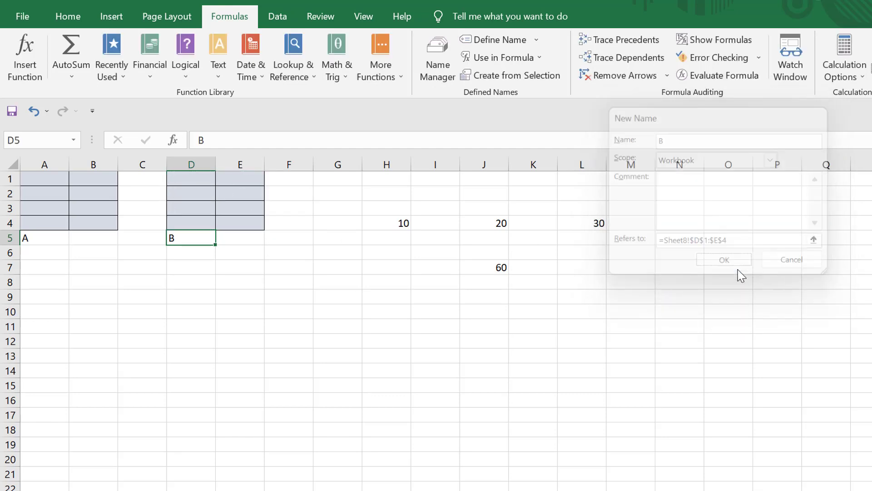
- Enter 2 in cell A2 and 7 in cell A3 of the first shaded block
{"action": "left_click", "coordinate": [42, 179]}
{"action": "left_click", "coordinate": [206, 184]}
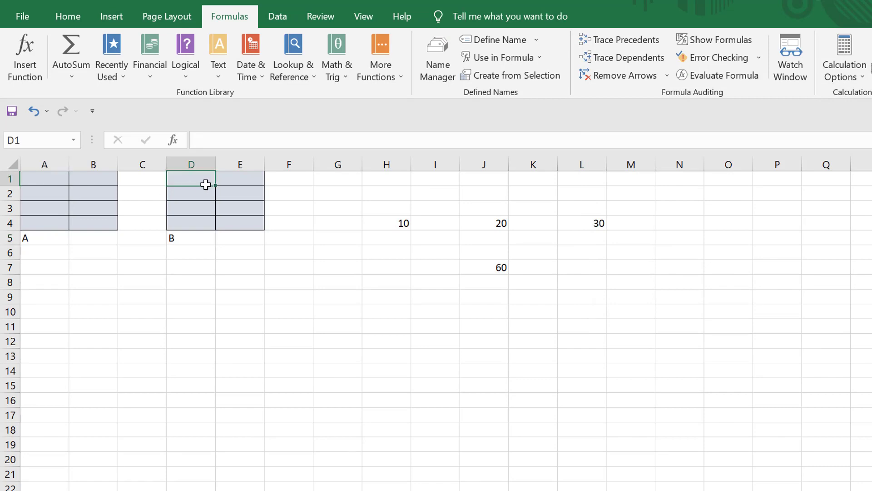
{"action": "left_click", "coordinate": [36, 196]}
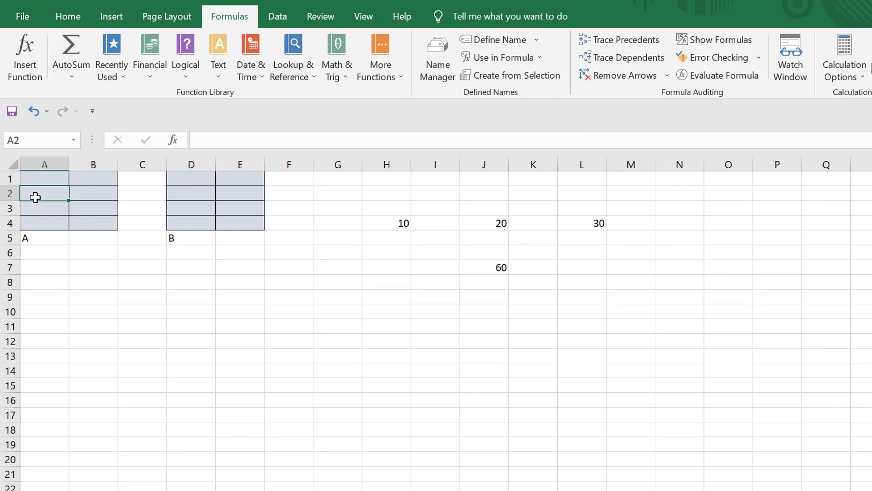
{"action": "type", "text": "2"}
{"action": "key", "text": "Return"}
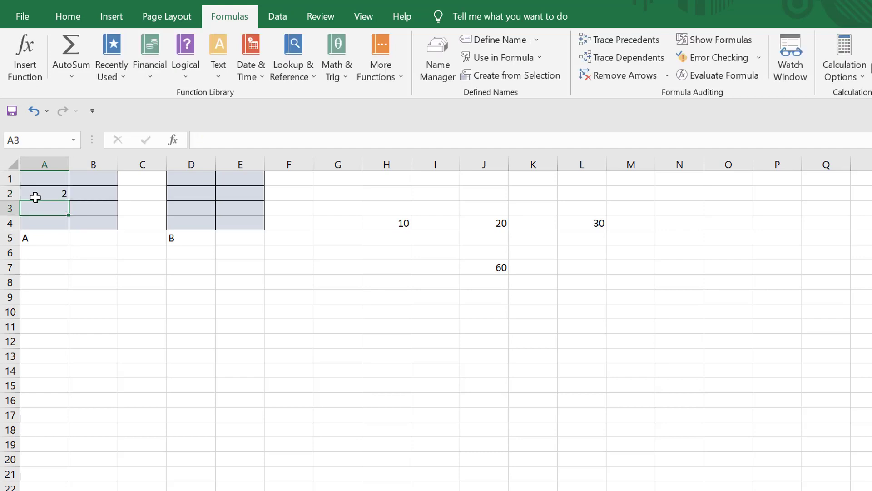
{"action": "type", "text": "7"}
{"action": "key", "text": "Return"}
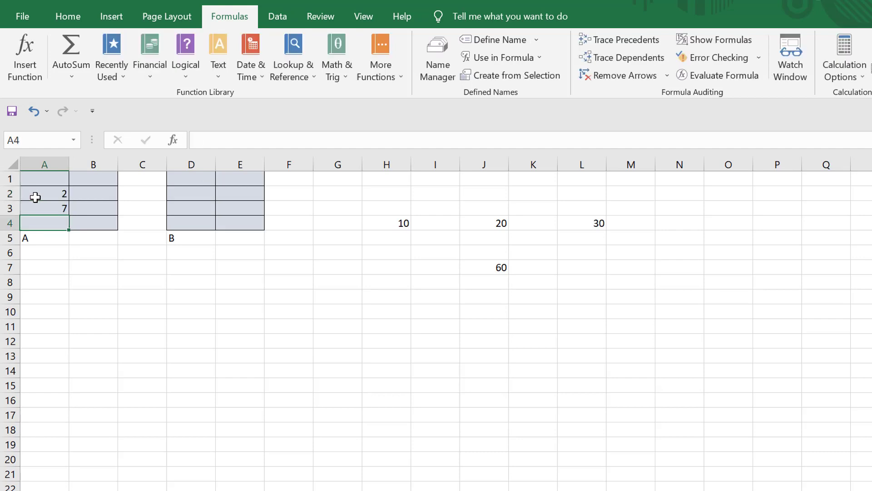
- Enter 100 in cell E2 and 1000 in cell E3 of the second shaded block
{"action": "left_click", "coordinate": [253, 189]}
{"action": "type", "text": "100"}
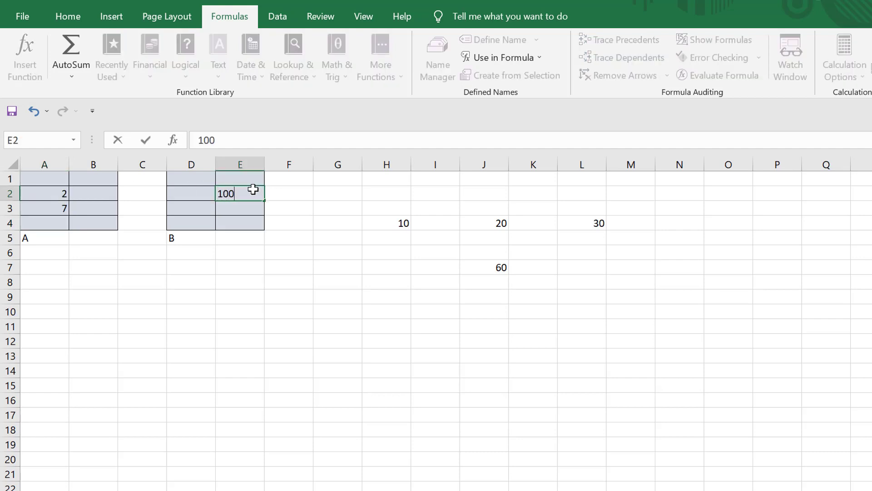
{"action": "key", "text": "Return"}
{"action": "type", "text": "1000"}
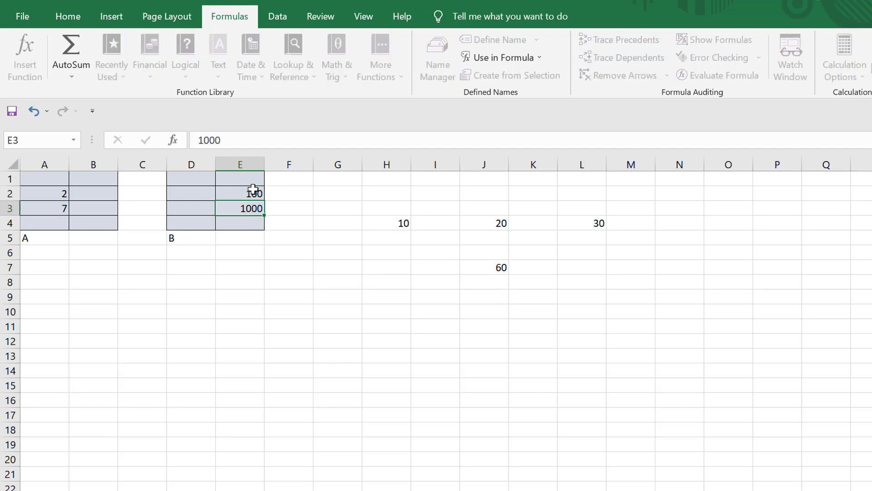
{"action": "key", "text": "Return"}
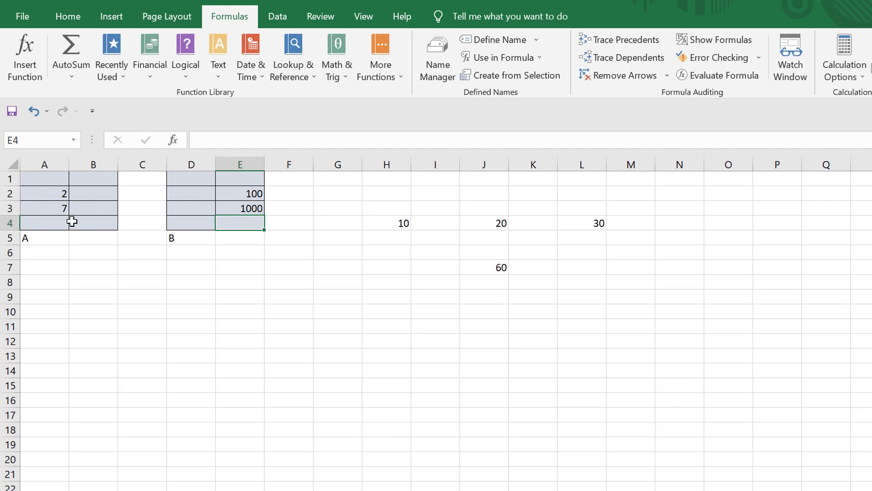
- Total the named range A in cell A6 with the formula =SUM(A)
{"action": "left_click", "coordinate": [48, 256]}
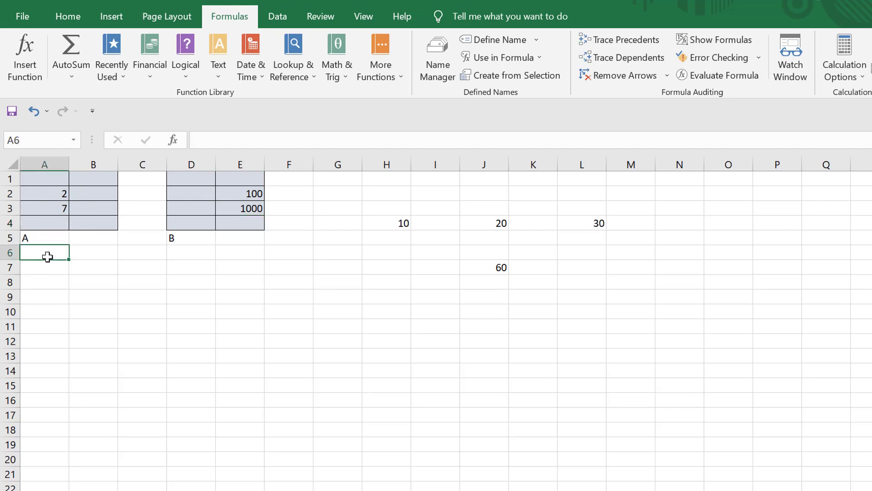
{"action": "double_click", "coordinate": [48, 256]}
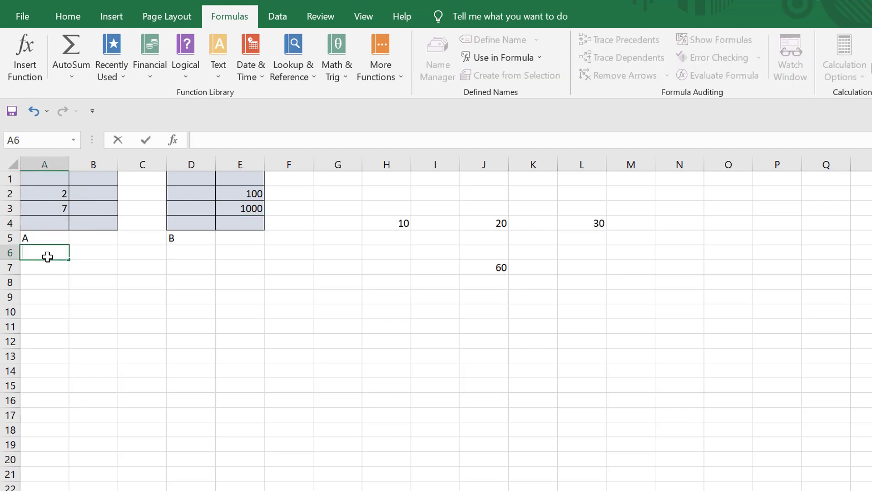
{"action": "type", "text": "=SU"}
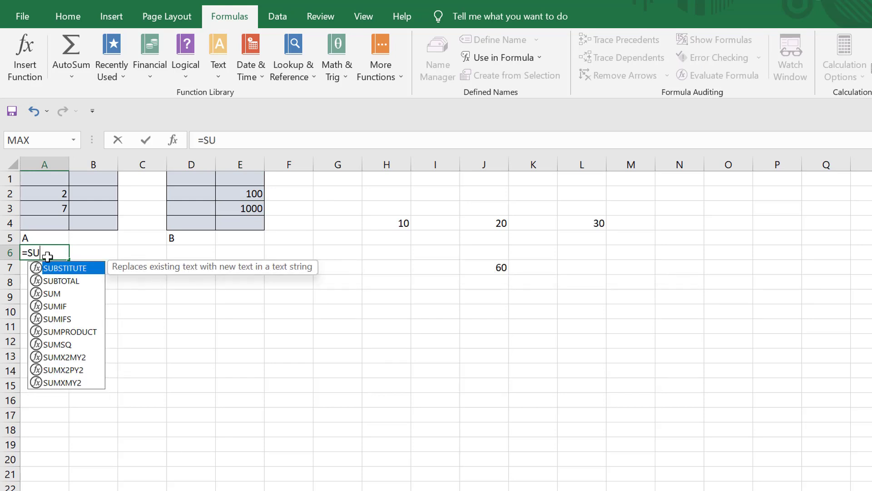
{"action": "type", "text": "M("}
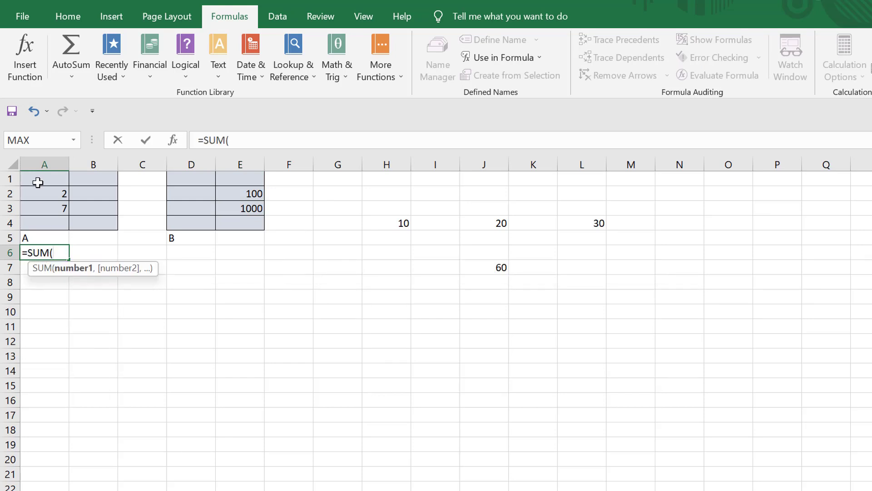
{"action": "type", "text": "A"}
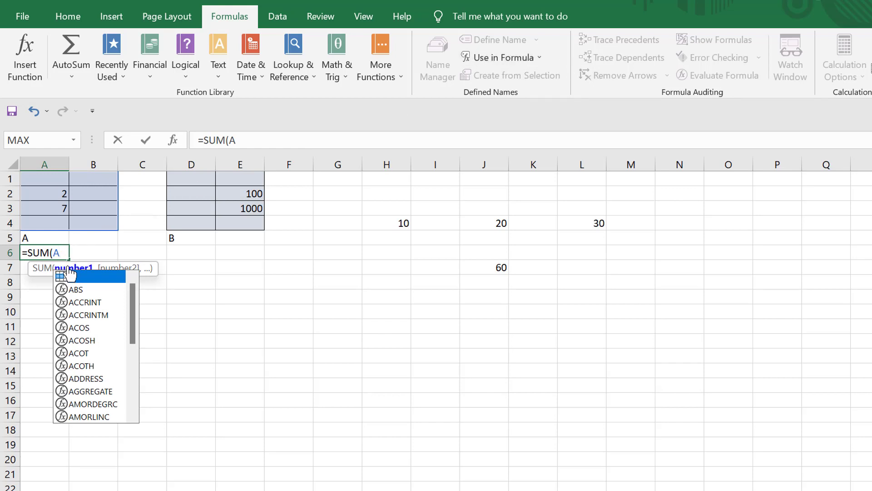
{"action": "type", "text": ")"}
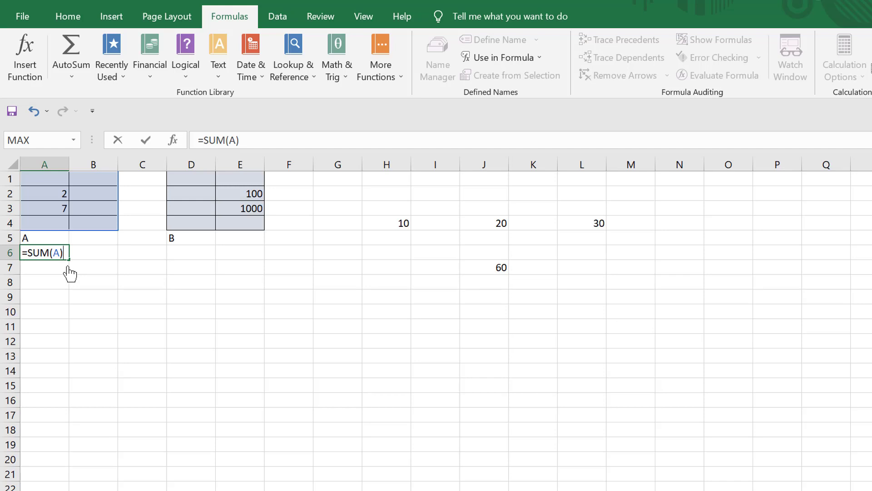
{"action": "key", "text": "Return"}
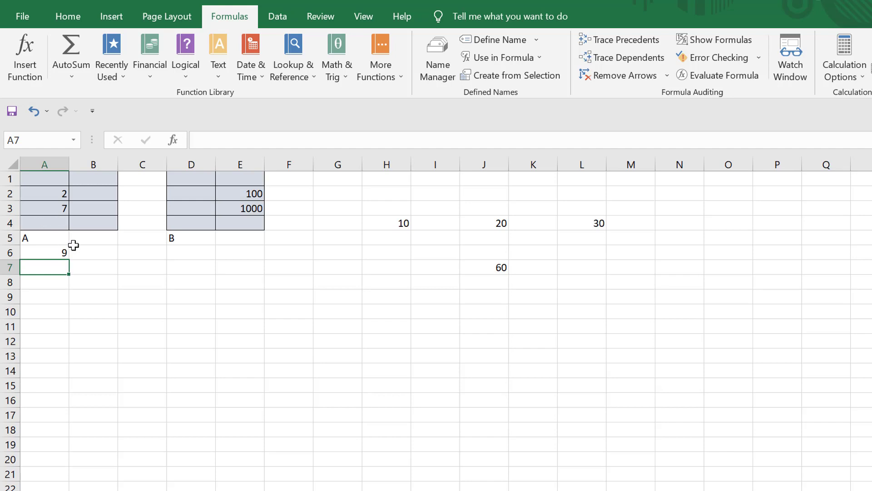
- Add two more values to the named range A: 100 in cell B2 and 1 in cell A1
{"action": "left_click", "coordinate": [106, 190]}
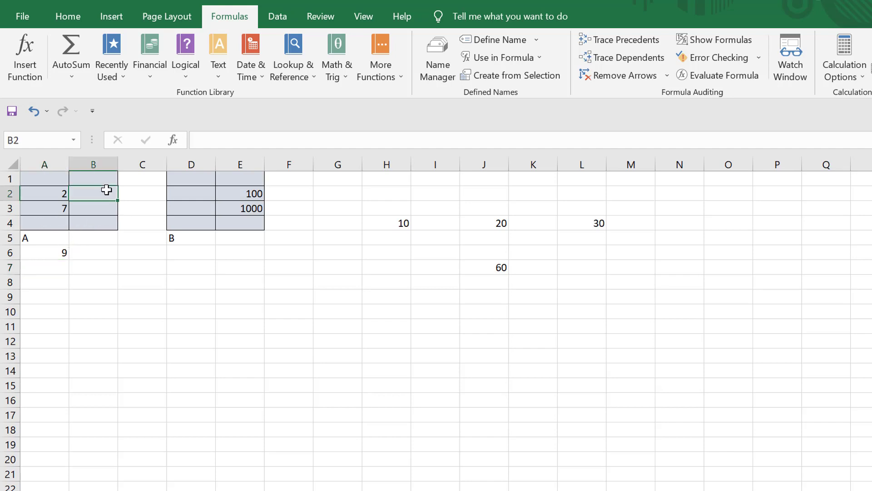
{"action": "type", "text": "100"}
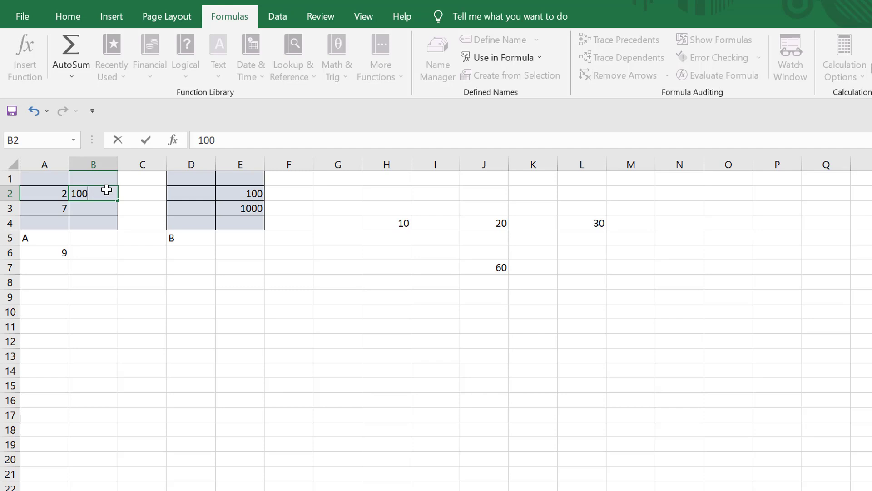
{"action": "key", "text": "Return"}
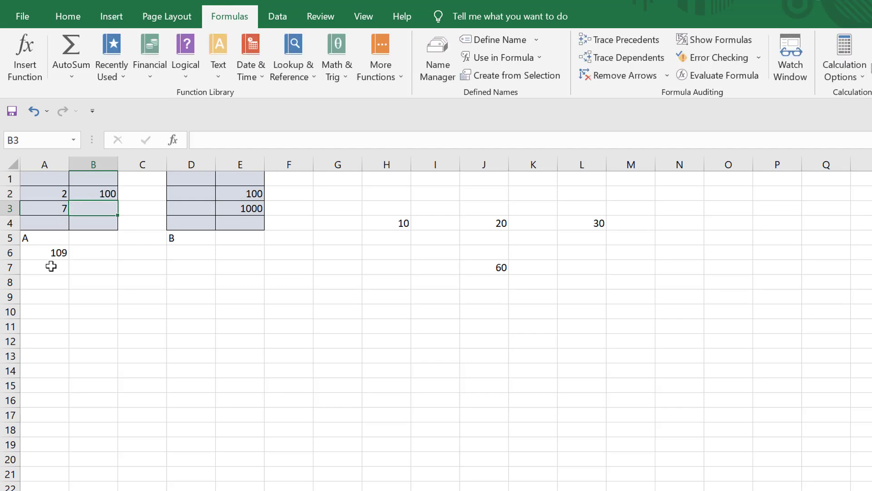
{"action": "left_click", "coordinate": [39, 176]}
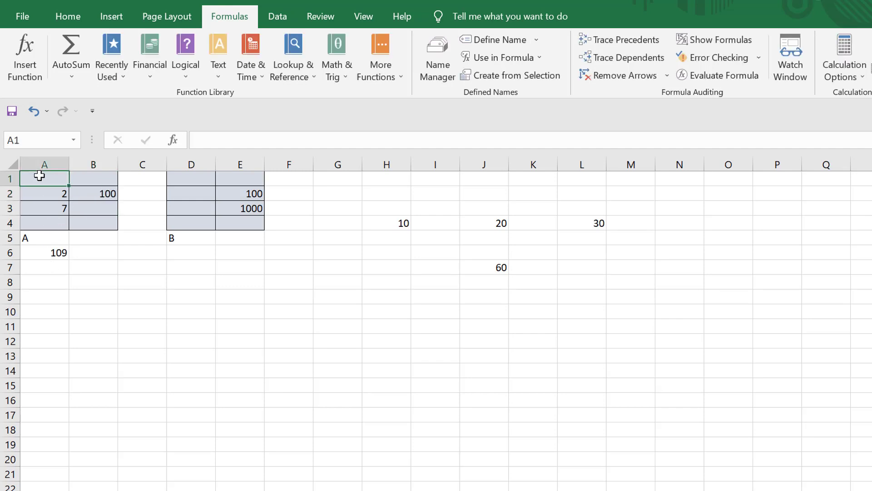
{"action": "type", "text": "1"}
{"action": "key", "text": "Return"}
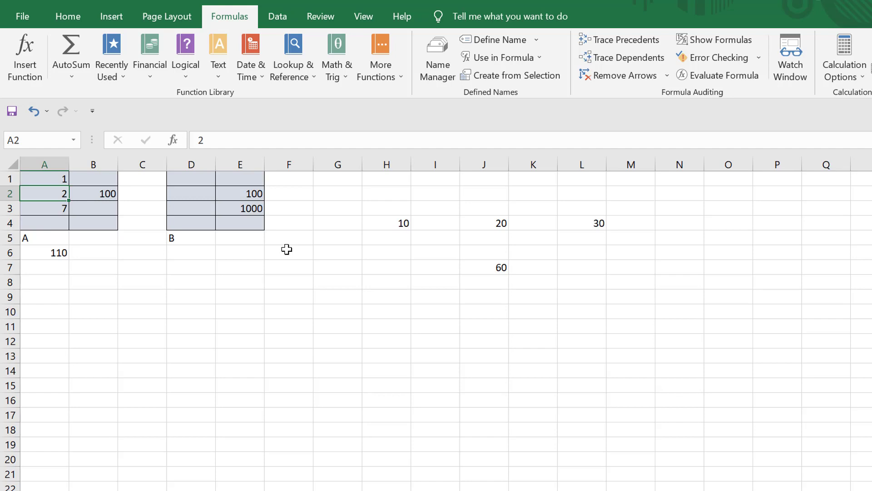
- Total the named range B in cell E6 with the formula =SUM(B), inserting B from the defined names
{"action": "left_click", "coordinate": [222, 257]}
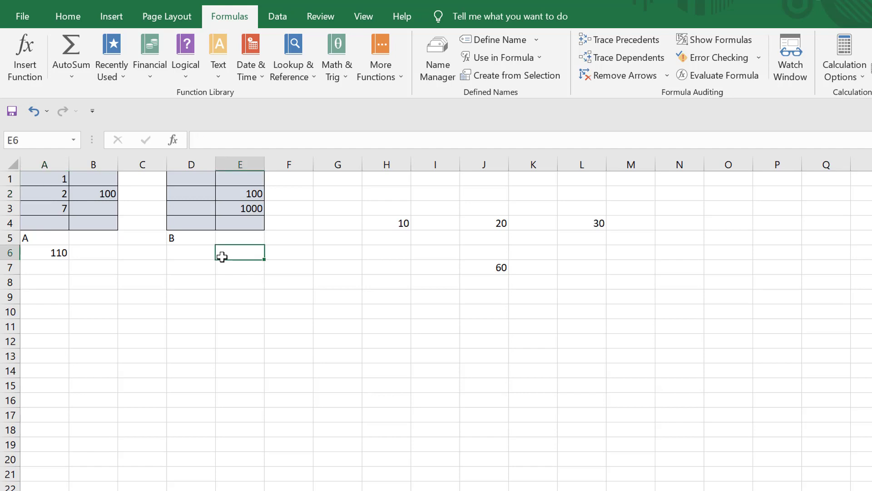
{"action": "type", "text": "="}
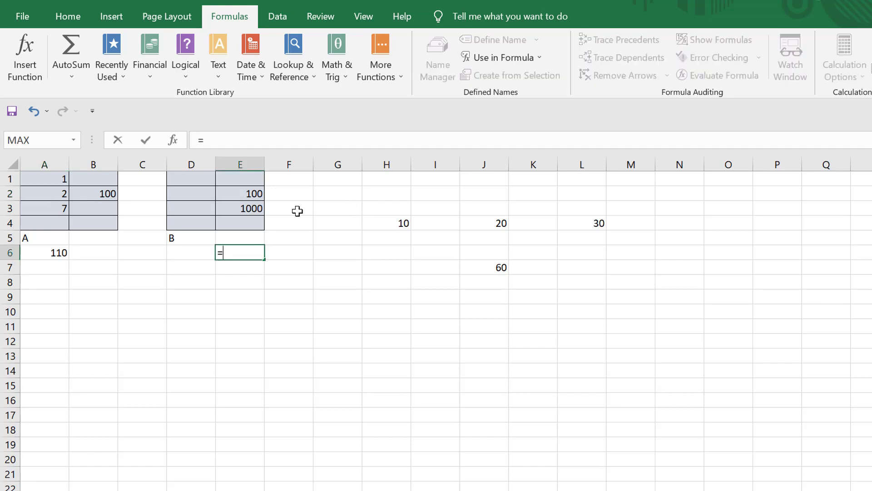
{"action": "type", "text": "S"}
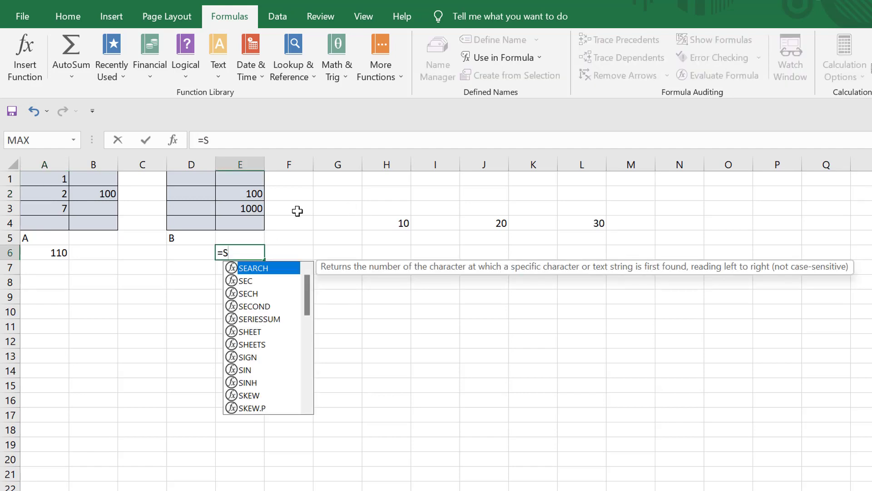
{"action": "type", "text": "UM("}
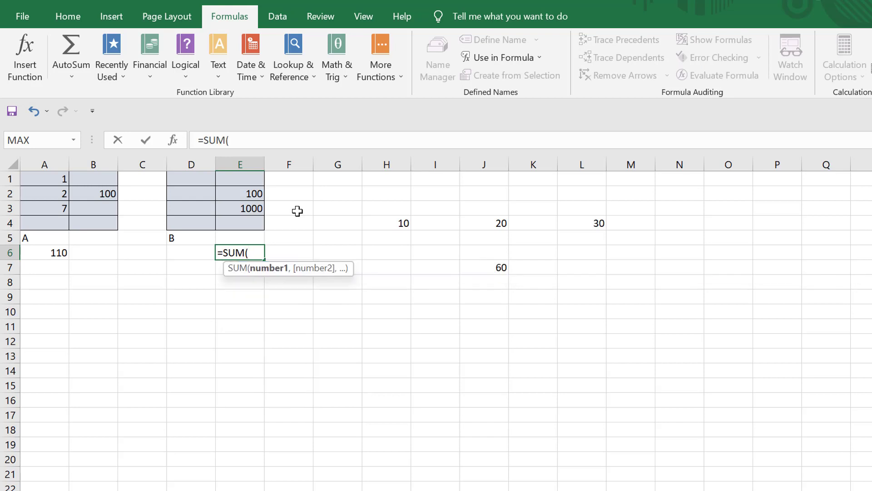
{"action": "left_click", "coordinate": [533, 58]}
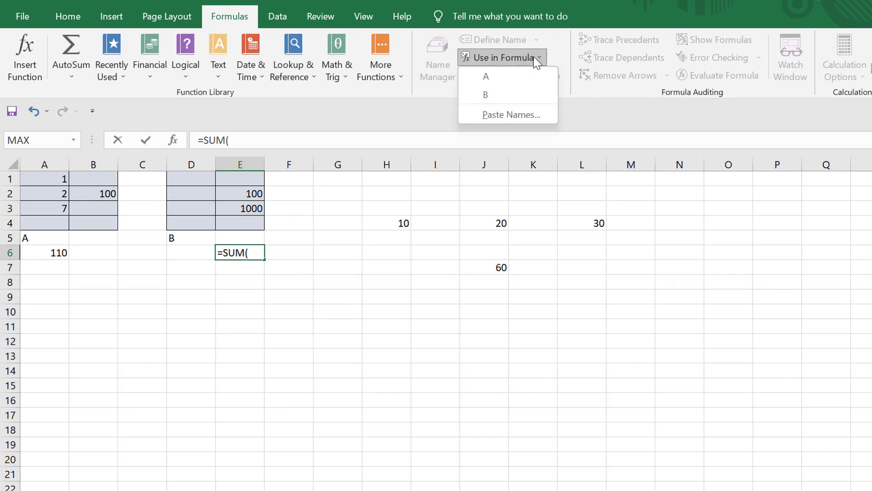
{"action": "left_click", "coordinate": [486, 95]}
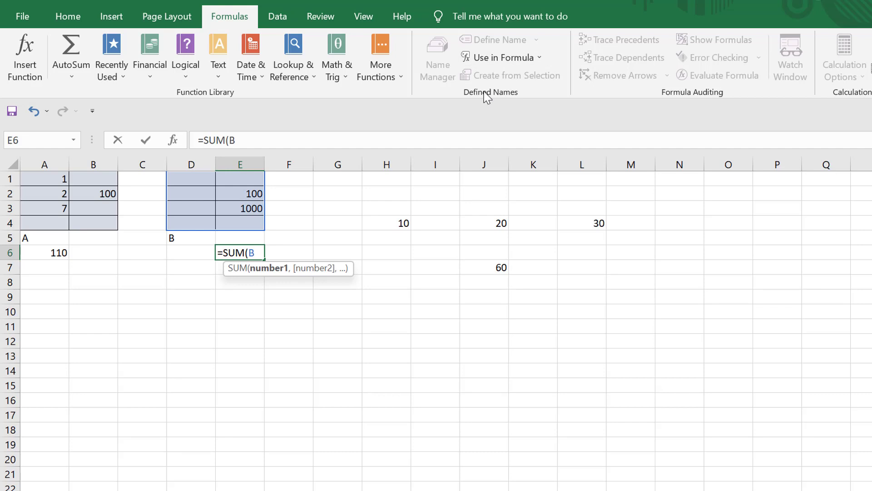
{"action": "type", "text": ")"}
{"action": "key", "text": "Return"}
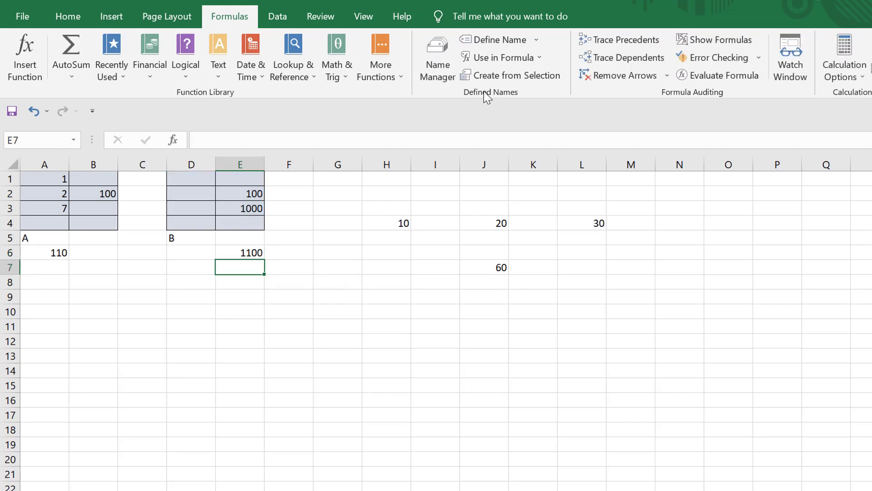
- Add the value 2 to the named range B in cell D2
{"action": "left_click", "coordinate": [245, 252]}
{"action": "left_click", "coordinate": [189, 194]}
{"action": "type", "text": "2"}
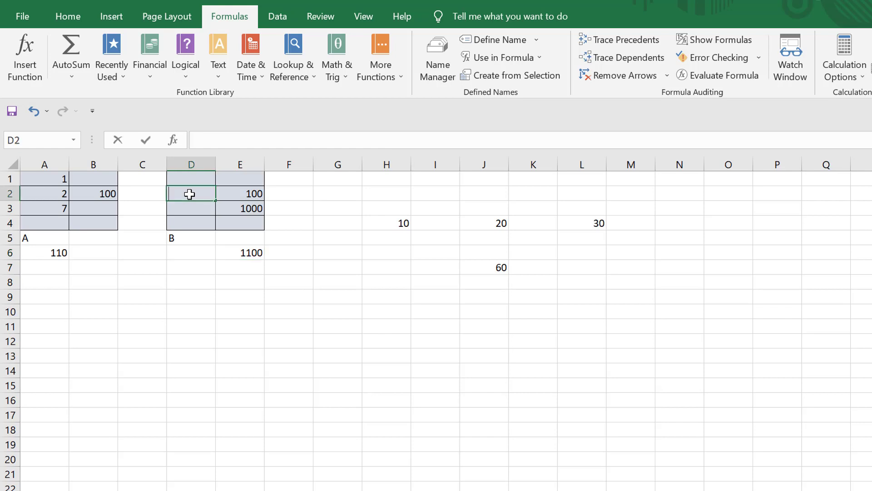
{"action": "key", "text": "Return"}
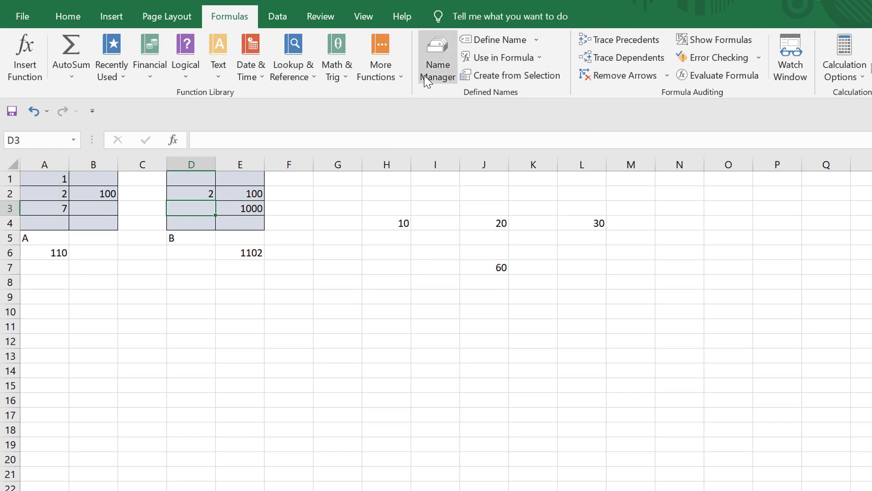
- Delete the defined names A and B from the workbook and inspect the SUM formulas in cells A6 and E6
{"action": "left_click", "coordinate": [444, 74]}
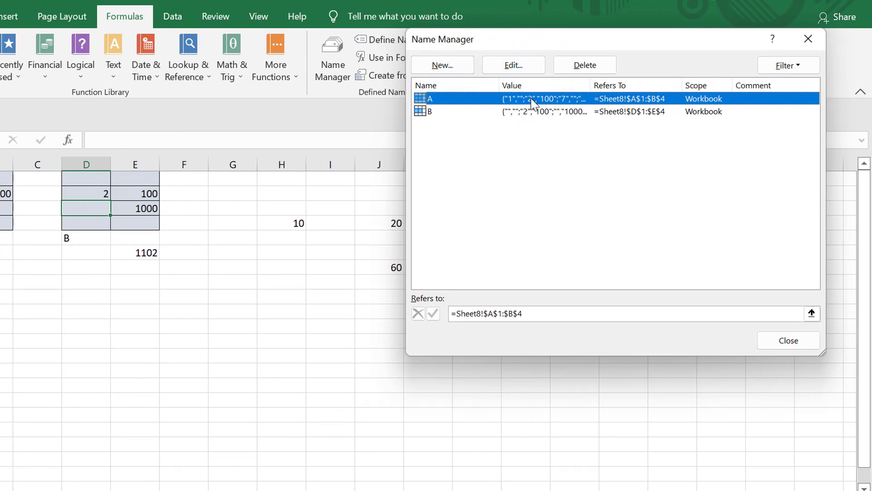
{"action": "left_click", "coordinate": [566, 69]}
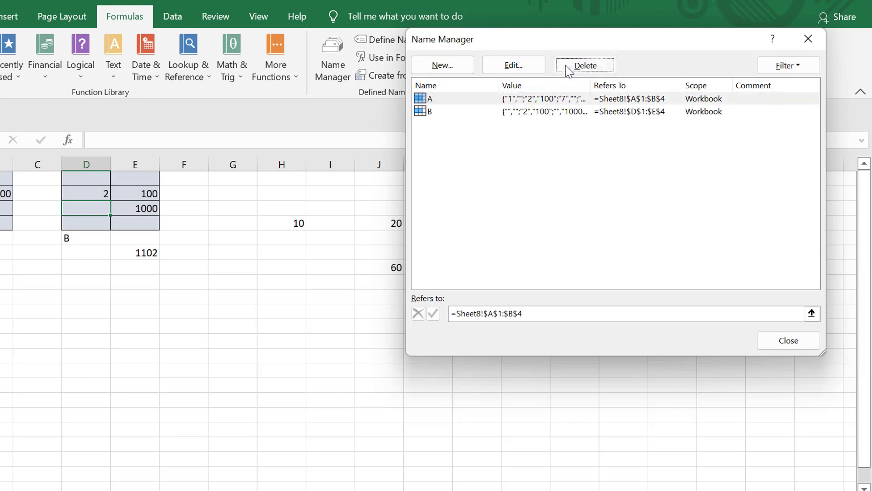
{"action": "left_click", "coordinate": [361, 304]}
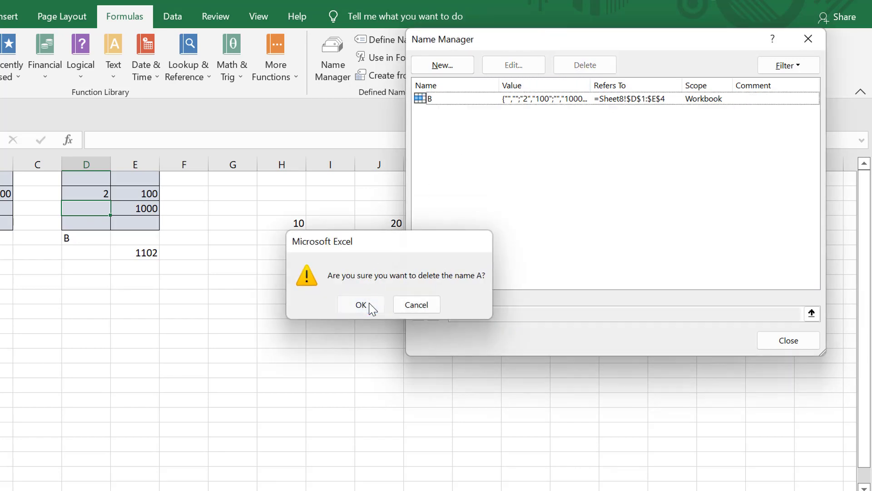
{"action": "left_click", "coordinate": [470, 101]}
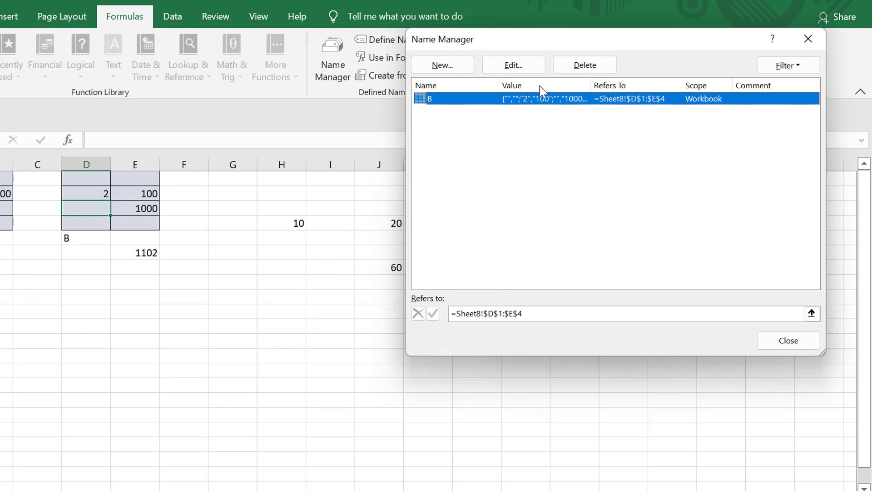
{"action": "left_click", "coordinate": [567, 66]}
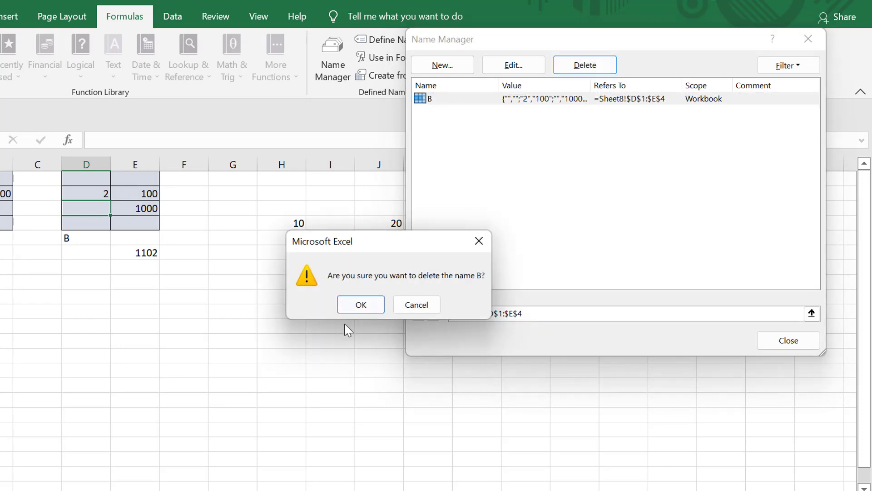
{"action": "left_click", "coordinate": [347, 307]}
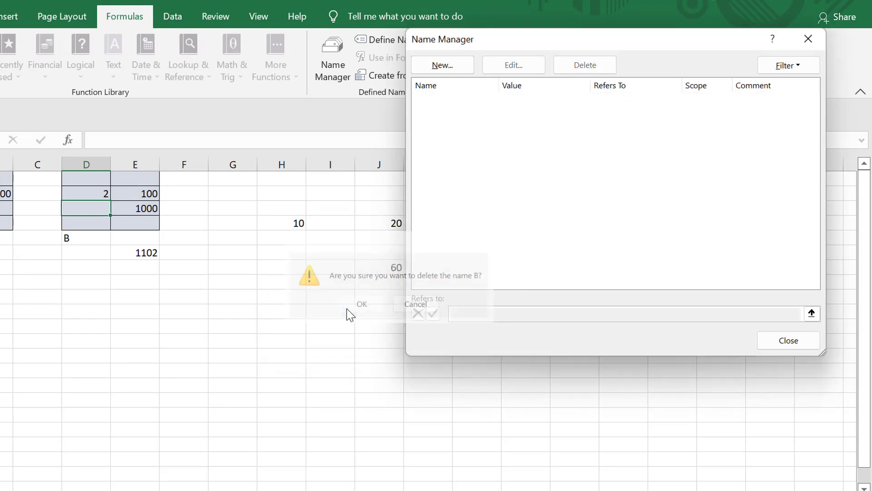
{"action": "left_click", "coordinate": [808, 38]}
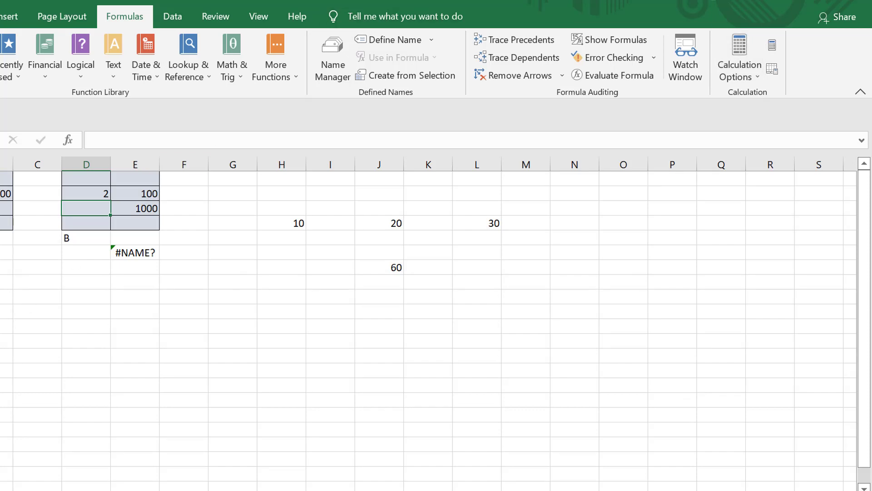
{"action": "left_click", "coordinate": [28, 255]}
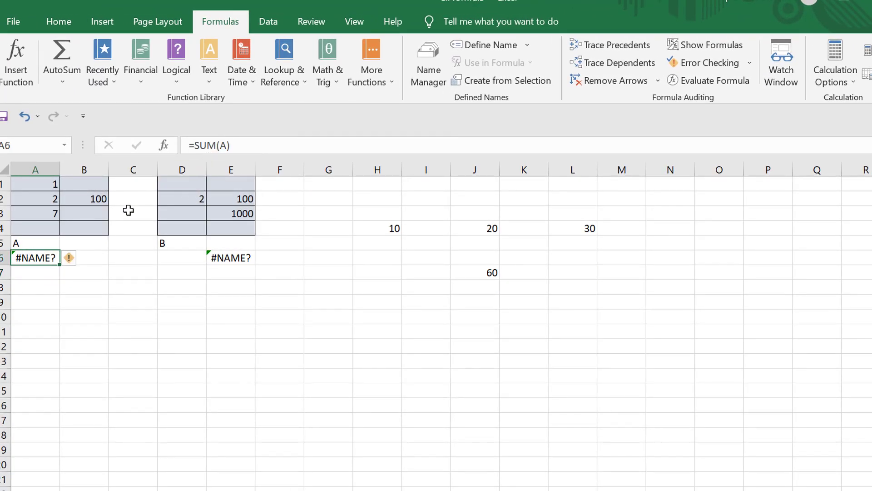
{"action": "left_click", "coordinate": [238, 258]}
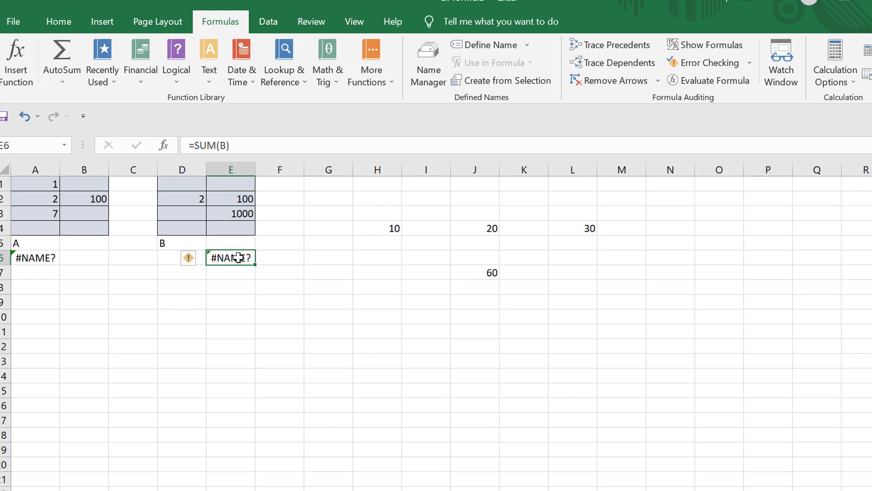
{"action": "left_click", "coordinate": [310, 318]}
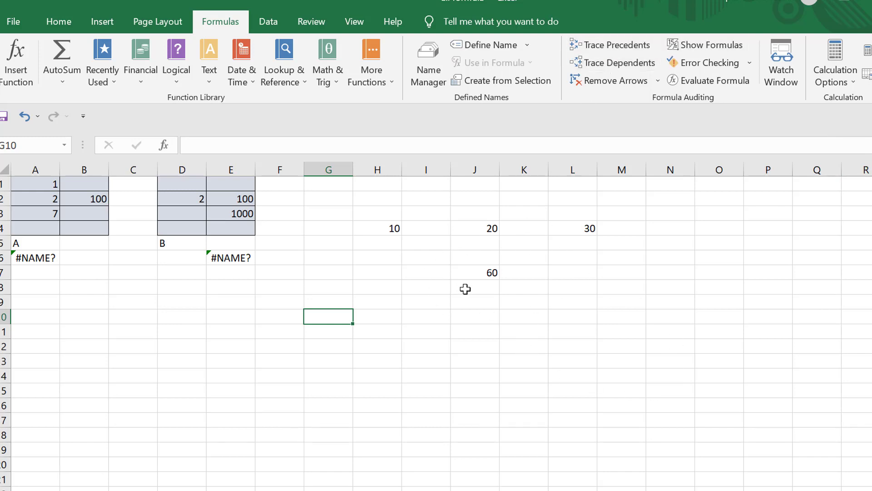
- Clear the total in cell J7 and enter 11 in cell I4
{"action": "left_click", "coordinate": [478, 271]}
{"action": "key", "text": "Delete"}
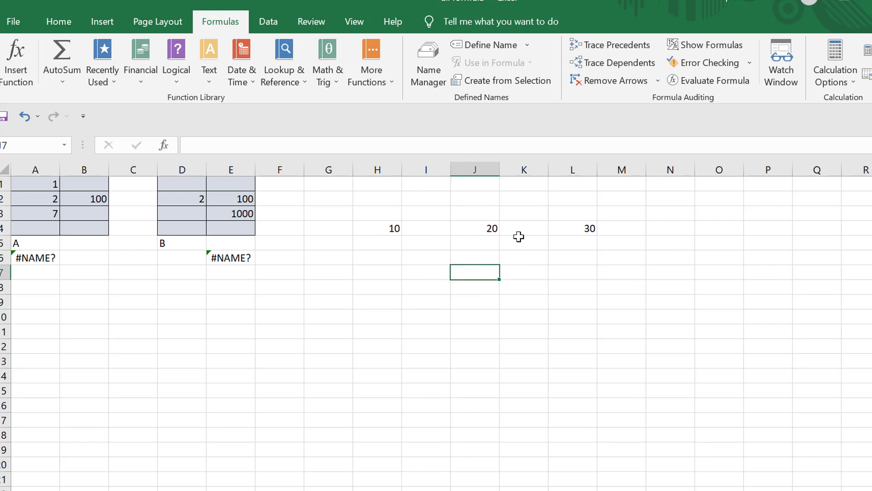
{"action": "left_click", "coordinate": [433, 231]}
{"action": "type", "text": "11"}
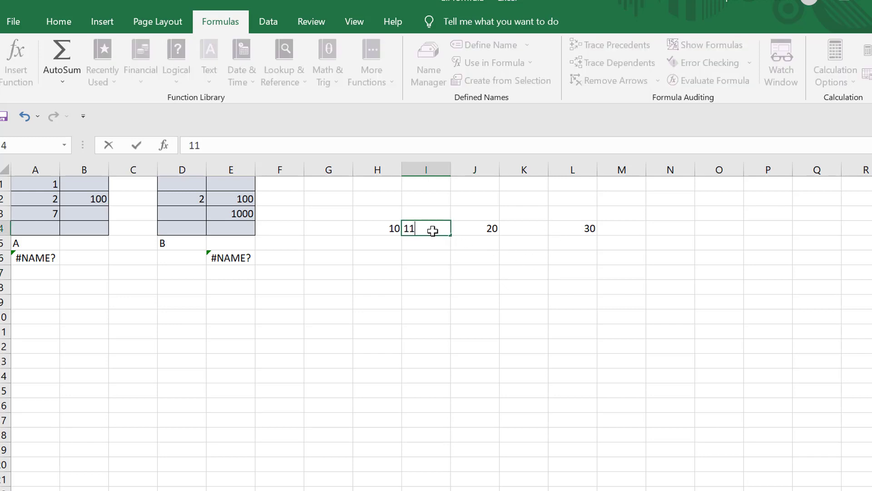
- Total the adjacent cells H4 to J4 in cell I6 with the formula =SUM(H4:J4)
{"action": "left_click", "coordinate": [428, 257]}
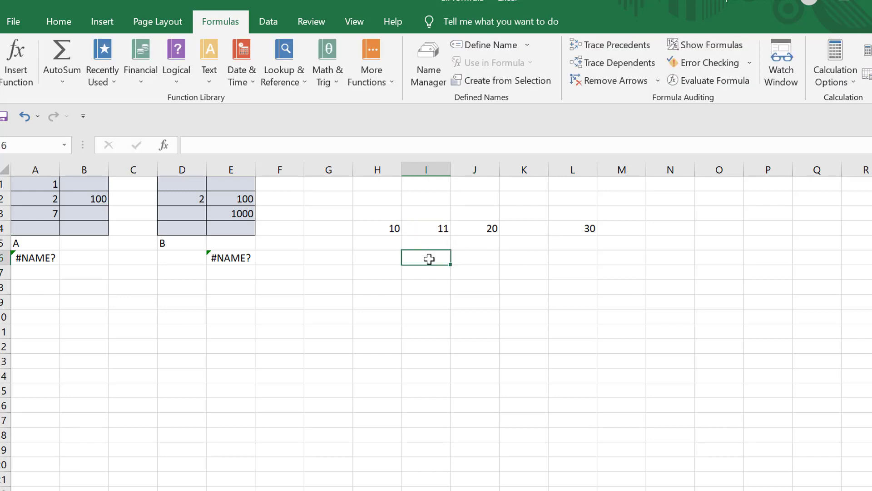
{"action": "type", "text": "=S"}
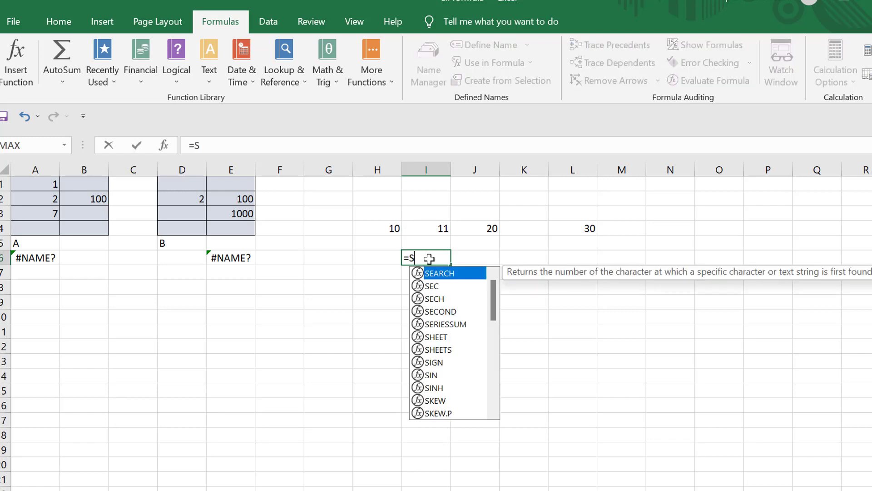
{"action": "type", "text": "UM"}
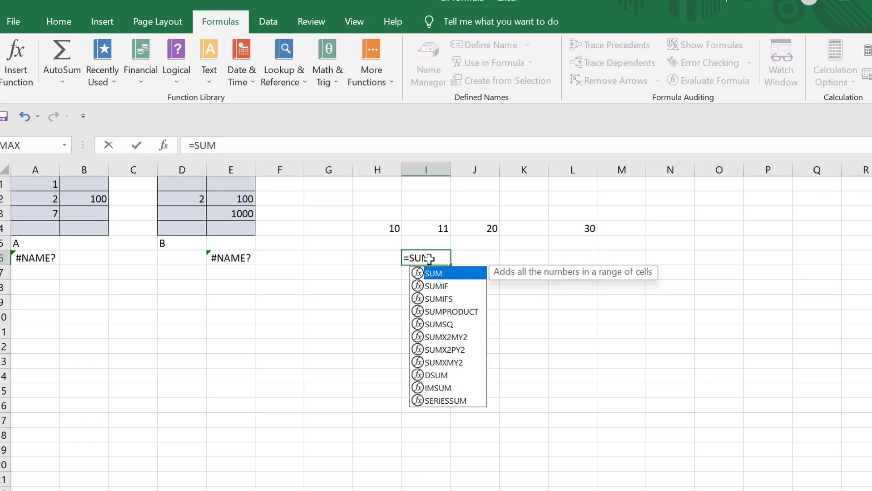
{"action": "type", "text": "("}
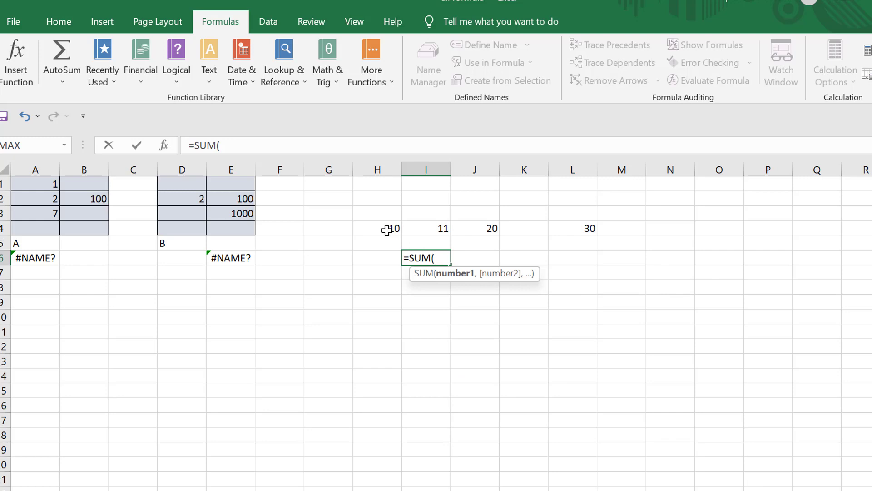
{"action": "left_click_drag", "start_coordinate": [391, 228], "coordinate": [482, 229]}
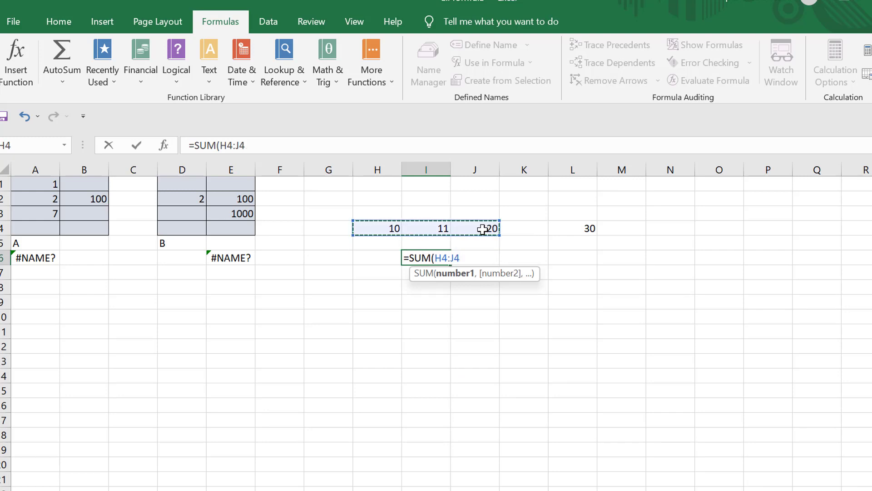
{"action": "type", "text": ")"}
{"action": "key", "text": "Return"}
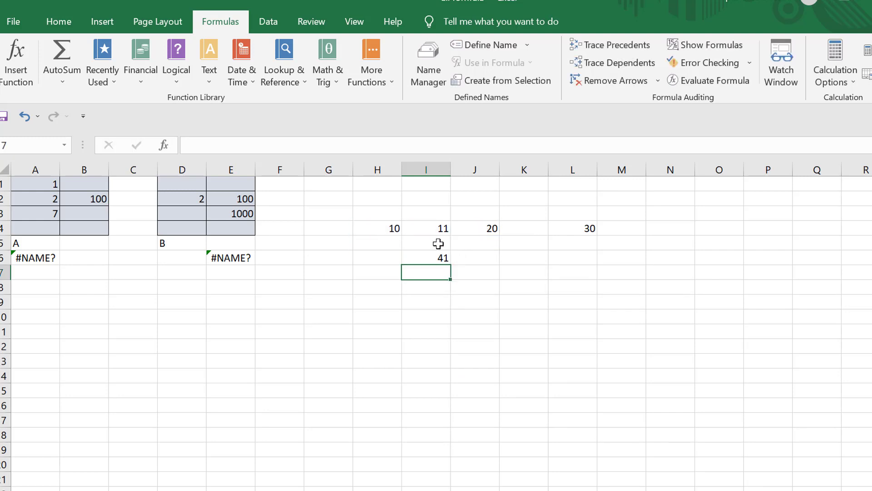
- Trace the precedents of the range total in cell I6, and clear that cell after viewing the arrow
{"action": "left_click", "coordinate": [419, 256]}
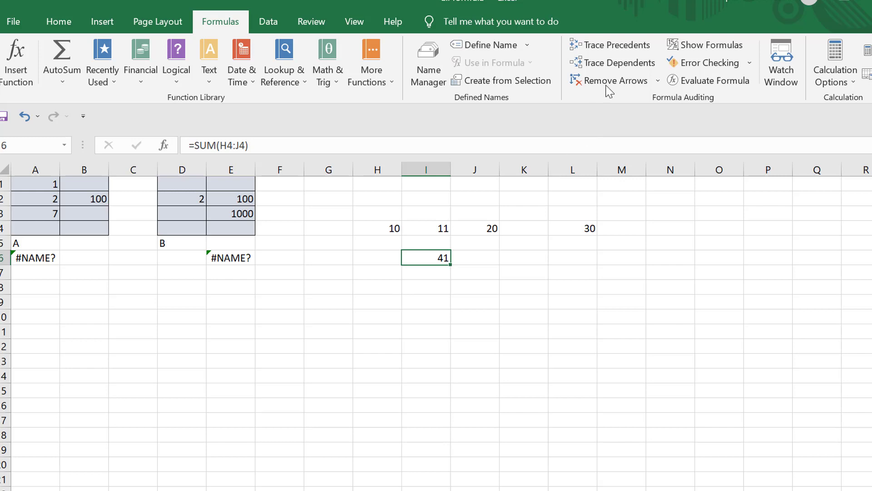
{"action": "left_click", "coordinate": [617, 48]}
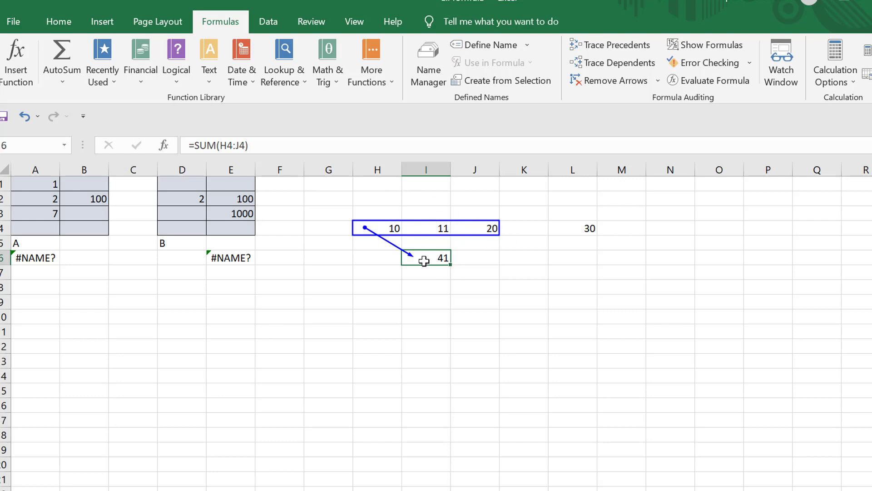
{"action": "key", "text": "Delete"}
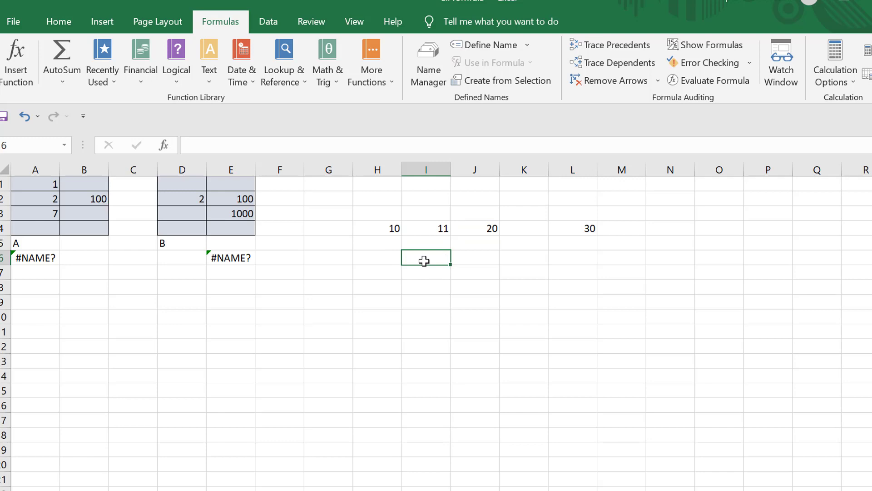
- Total the separate cells H4, I4, J4 and L4 in cell J6 with the formula =SUM(H4,I4,J4,L4)
{"action": "left_click", "coordinate": [488, 262]}
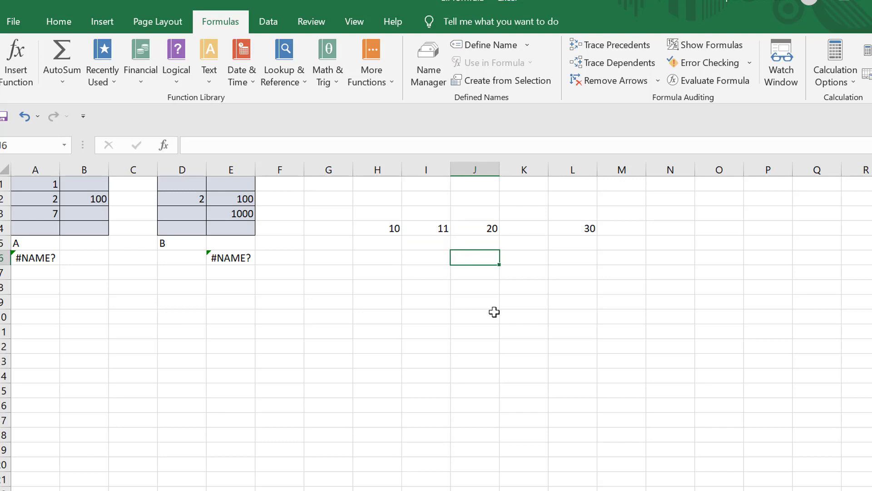
{"action": "type", "text": "=SUM("}
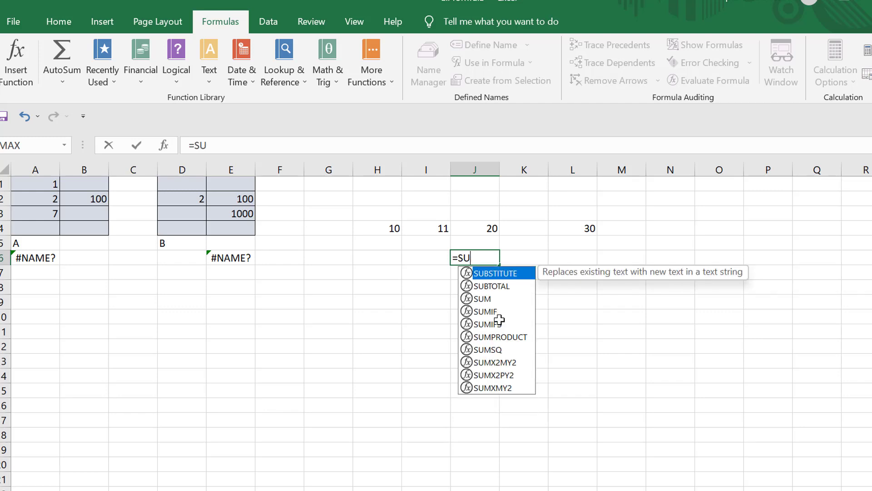
{"action": "left_click", "coordinate": [384, 228]}
{"action": "type", "text": ","}
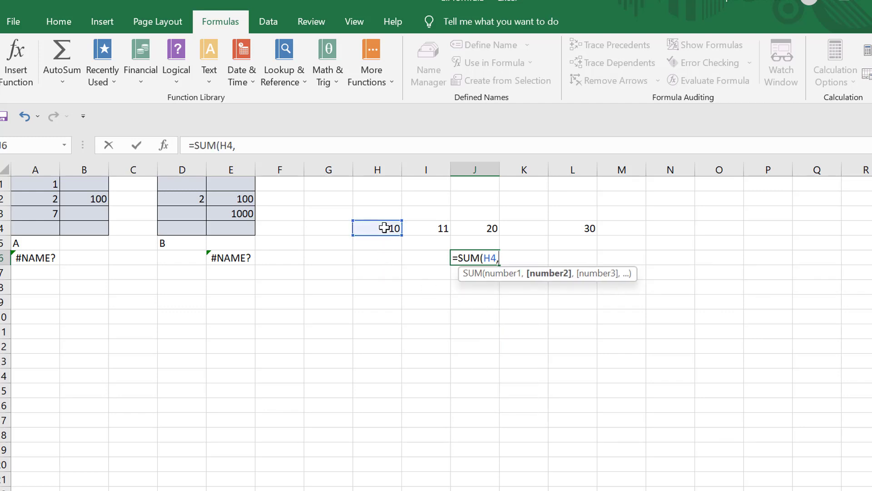
{"action": "left_click", "coordinate": [414, 231]}
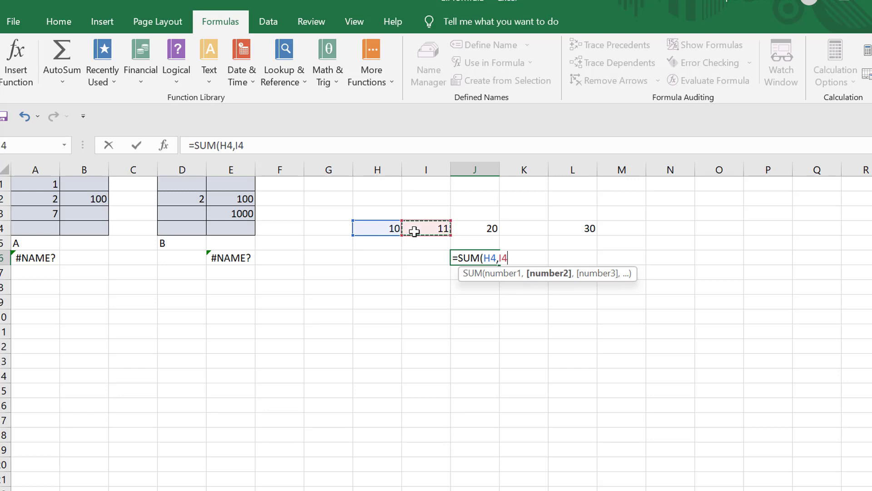
{"action": "type", "text": ","}
{"action": "left_click", "coordinate": [475, 230]}
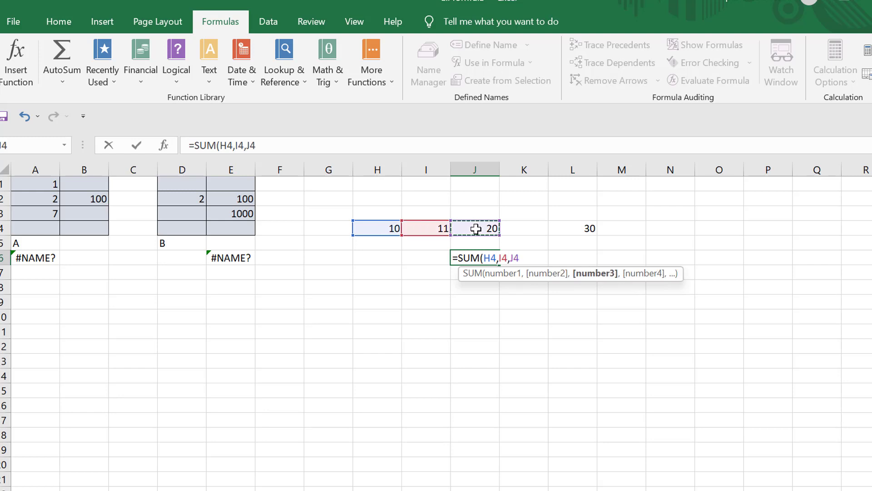
{"action": "type", "text": ","}
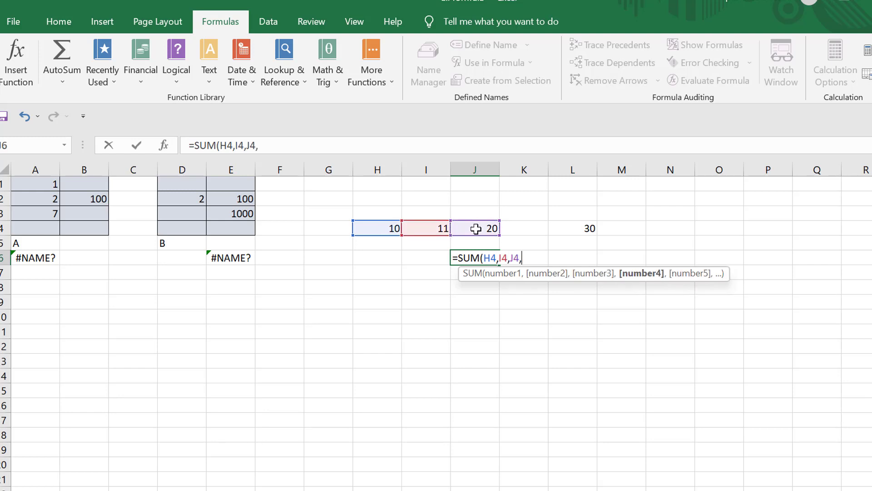
{"action": "left_click", "coordinate": [587, 230]}
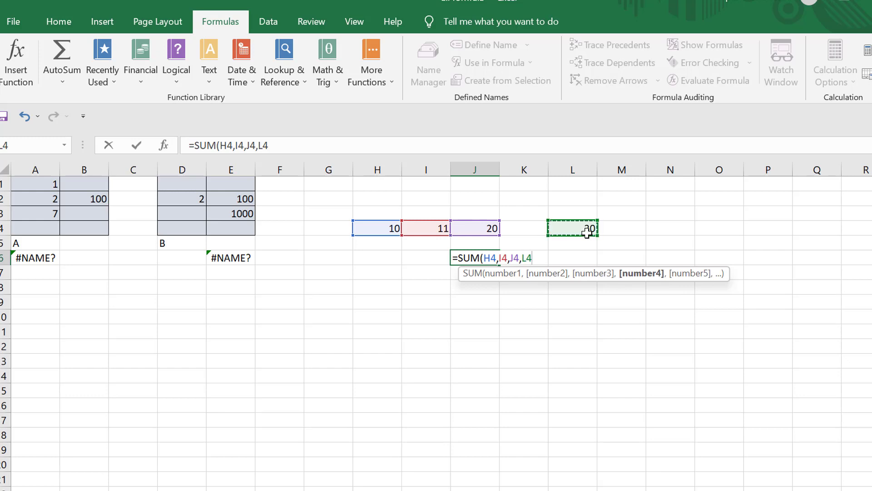
{"action": "type", "text": ")"}
{"action": "key", "text": "Return"}
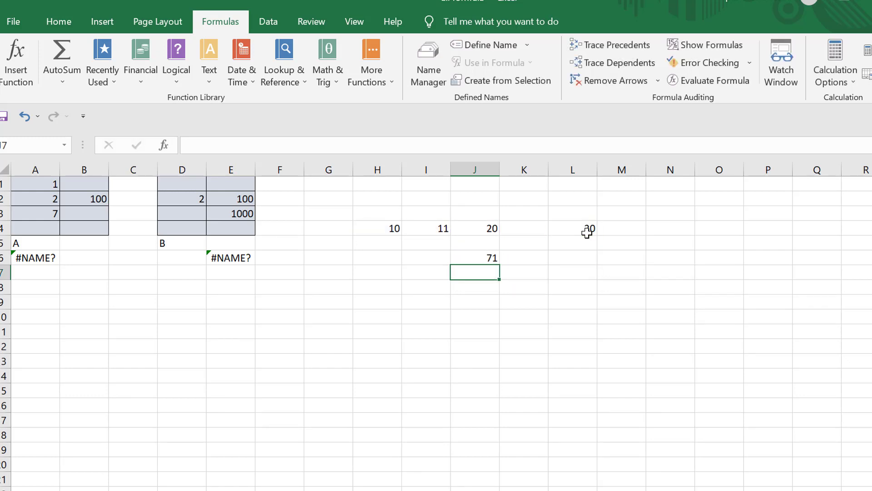
- Trace the precedents of the total in cell J6, and remove the arrows after viewing them
{"action": "left_click", "coordinate": [488, 258]}
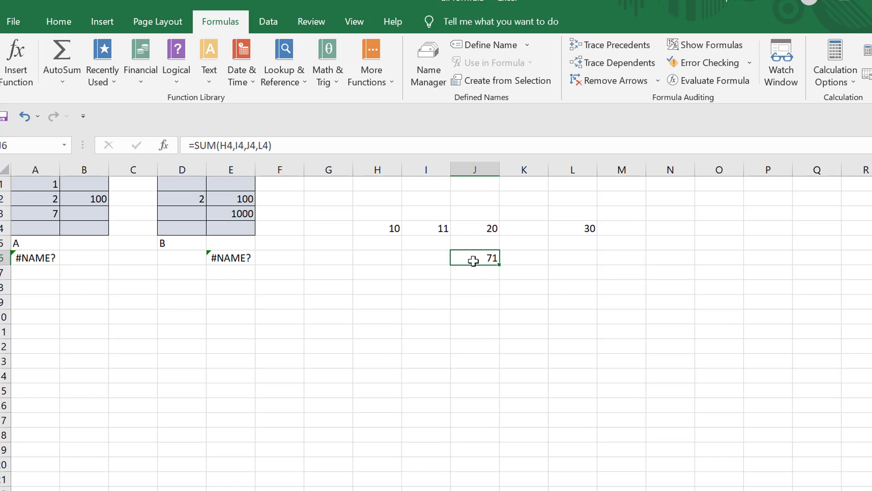
{"action": "left_click", "coordinate": [614, 45]}
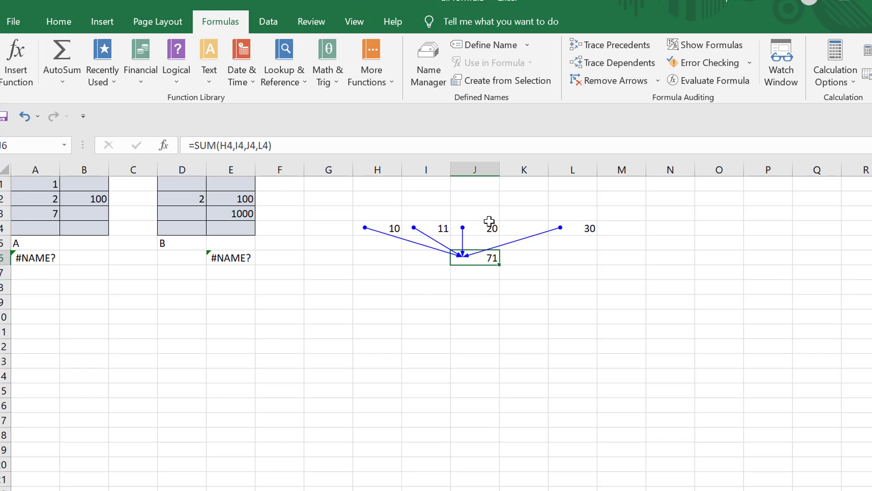
{"action": "left_click", "coordinate": [610, 83]}
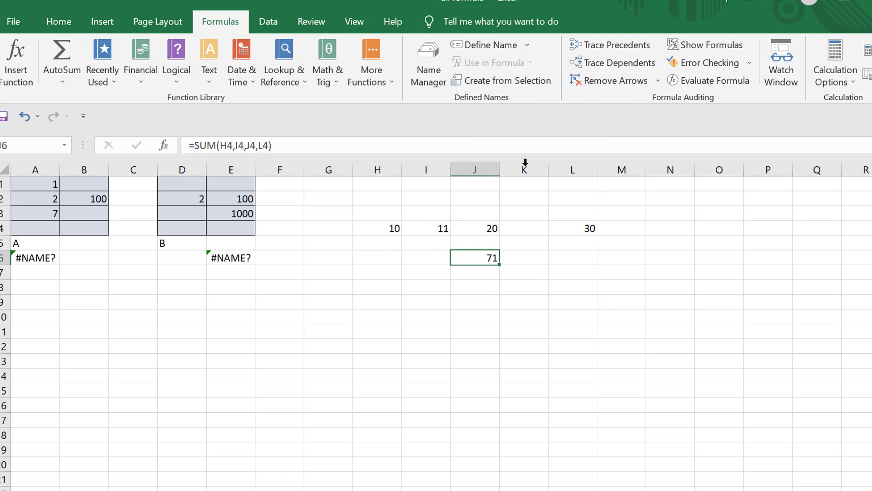
{"action": "left_click", "coordinate": [557, 289]}
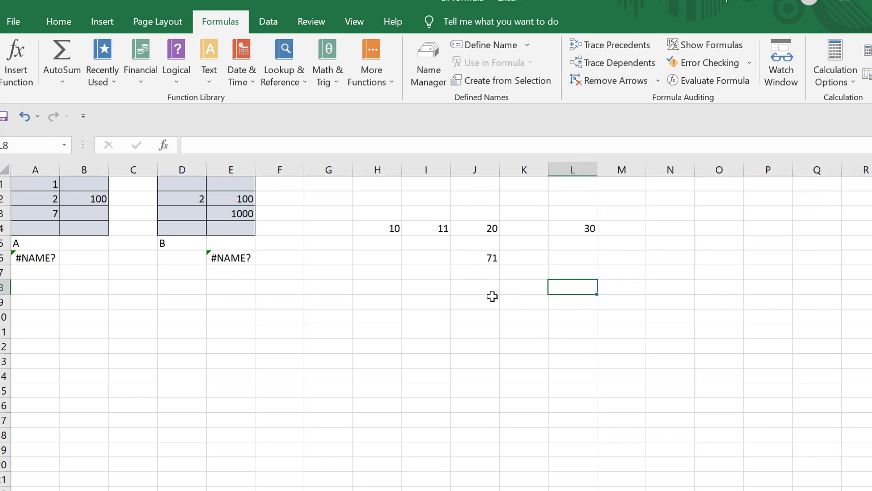
- Trace the dependents of cells I4 and L4, and remove the arrows after viewing them
{"action": "left_click", "coordinate": [428, 228]}
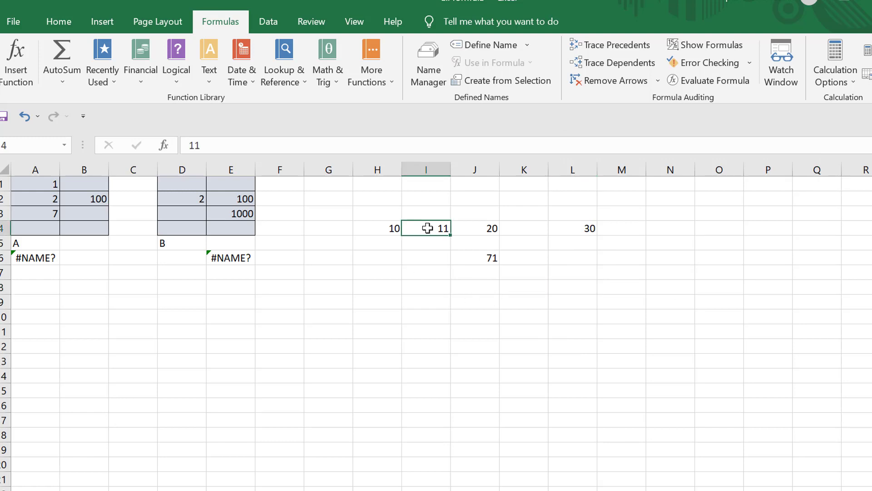
{"action": "left_click", "coordinate": [642, 68]}
{"action": "left_click", "coordinate": [578, 234]}
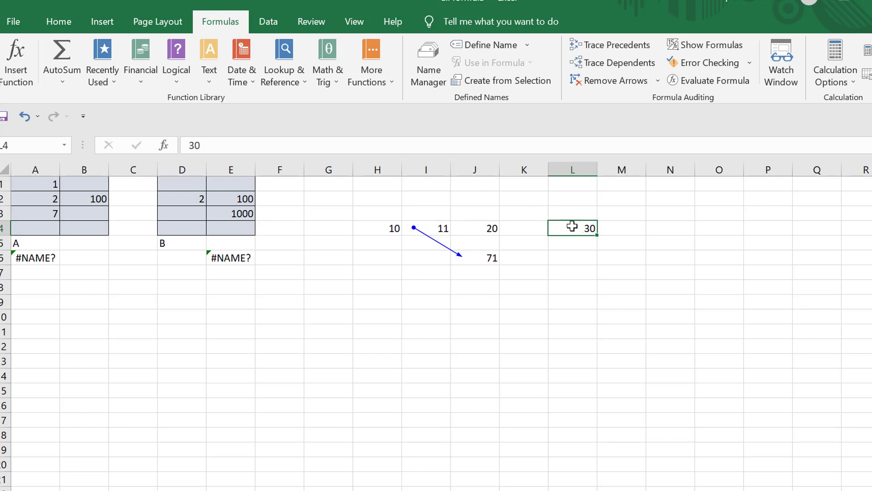
{"action": "left_click", "coordinate": [626, 64]}
{"action": "left_click", "coordinate": [626, 82]}
- Show the sheet's formulas in place of their results, switch back to results, and inspect the formulas in E6 and J6
{"action": "left_click", "coordinate": [732, 45]}
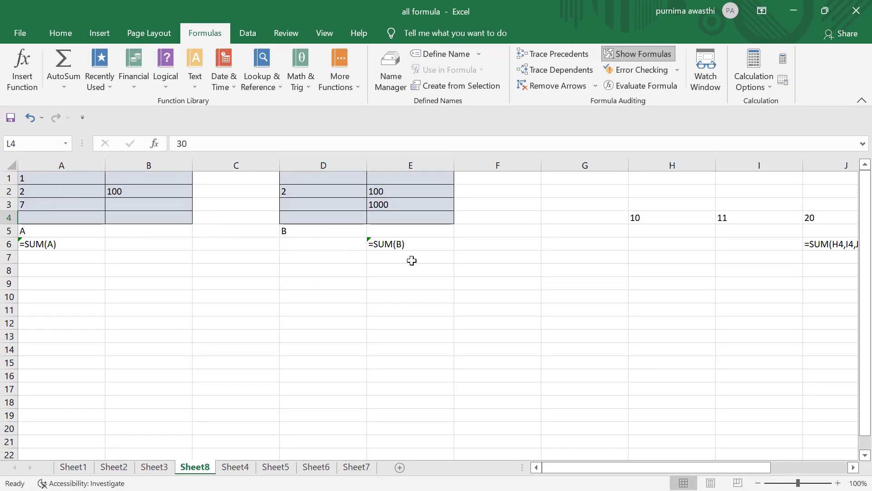
{"action": "left_click_drag", "start_coordinate": [613, 467], "coordinate": [654, 468]}
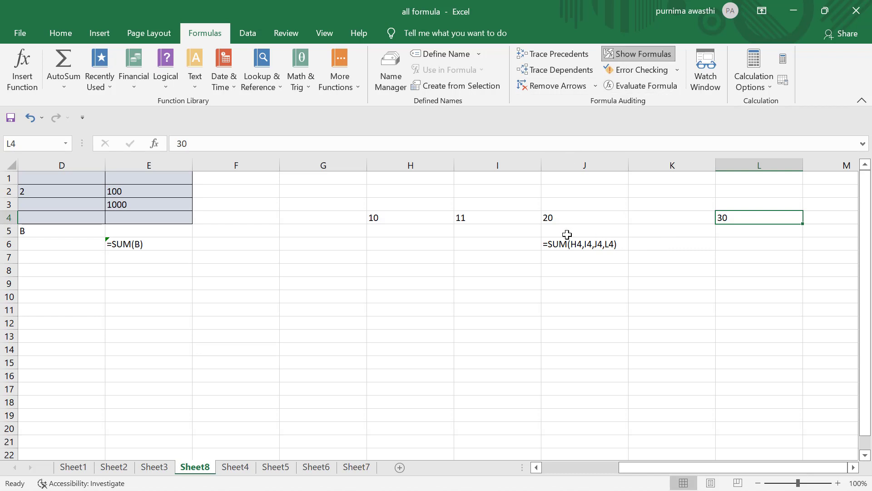
{"action": "left_click", "coordinate": [637, 53]}
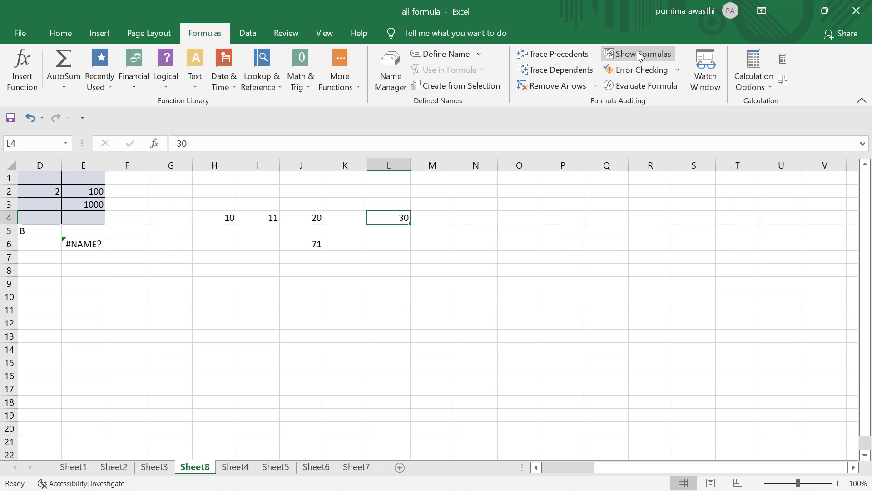
{"action": "left_click", "coordinate": [293, 243]}
{"action": "left_click", "coordinate": [98, 243]}
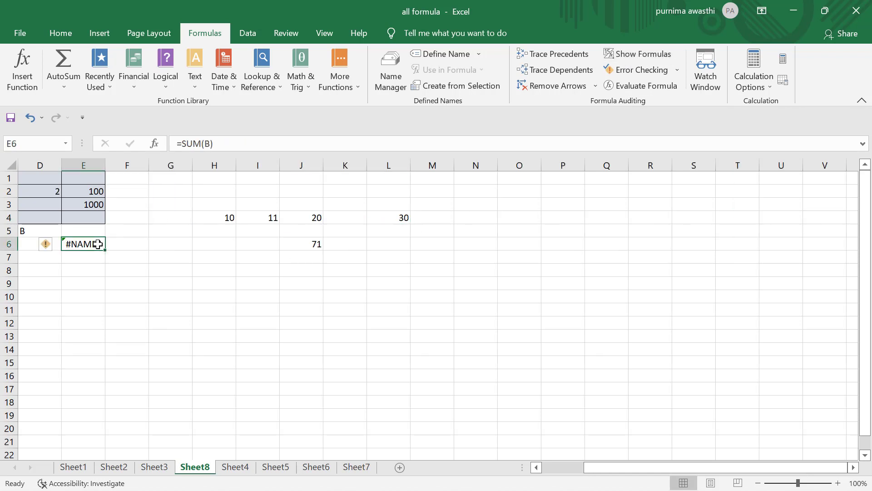
{"action": "left_click", "coordinate": [298, 244]}
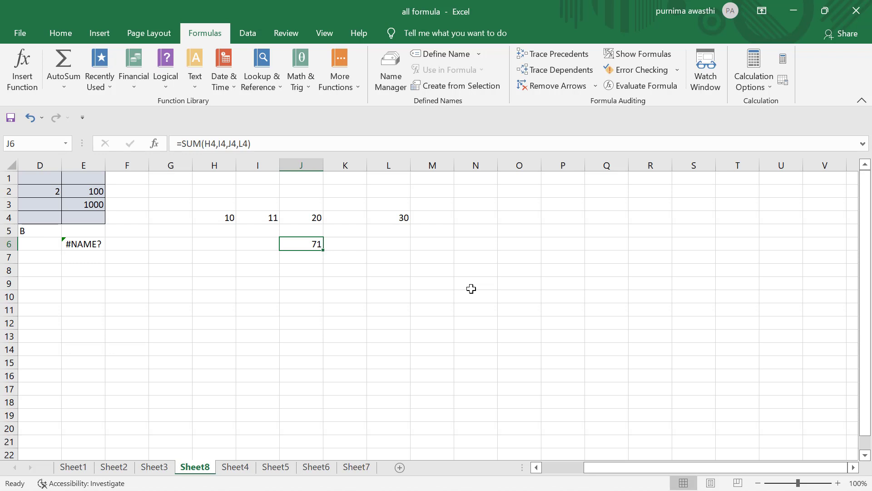
- Switch to the marksheet2 workbook and open its Sheet1
{"action": "mouse_move", "coordinate": [411, 489]}
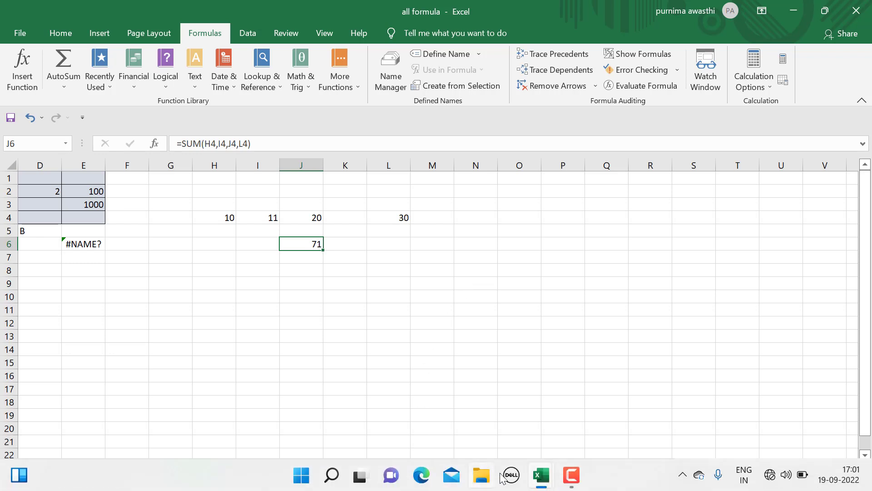
{"action": "mouse_move", "coordinate": [540, 476]}
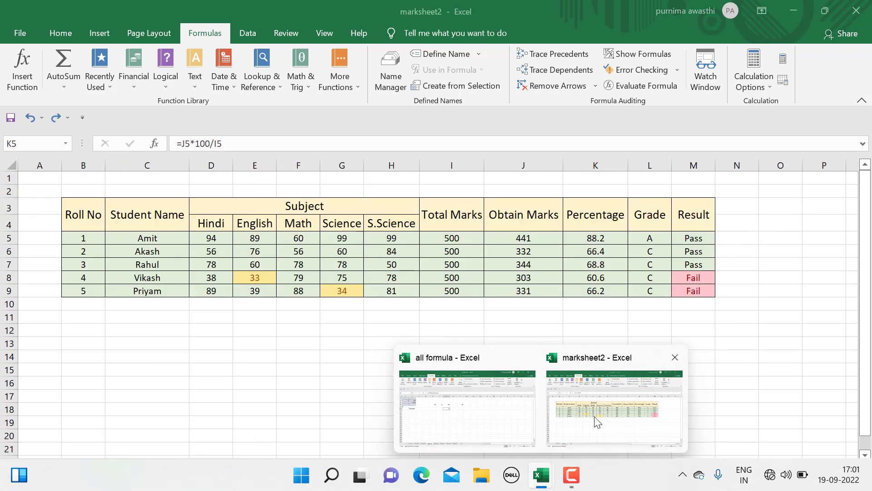
{"action": "left_click", "coordinate": [597, 421]}
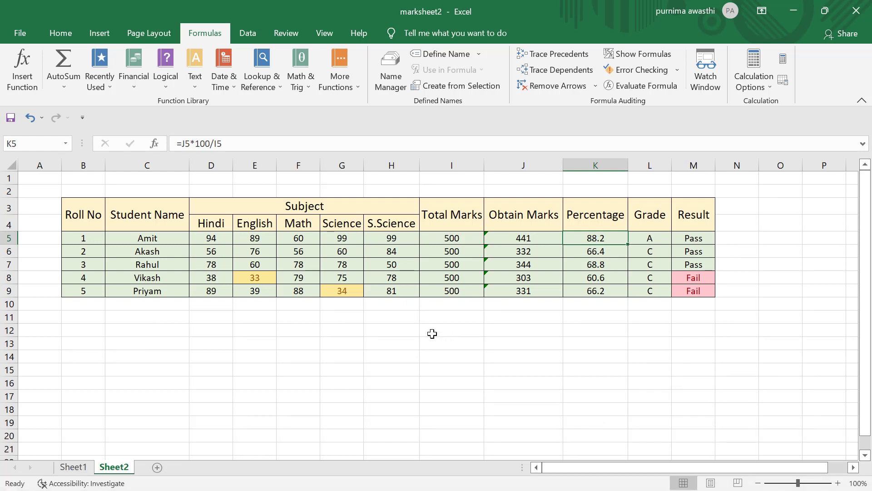
{"action": "left_click", "coordinate": [85, 471]}
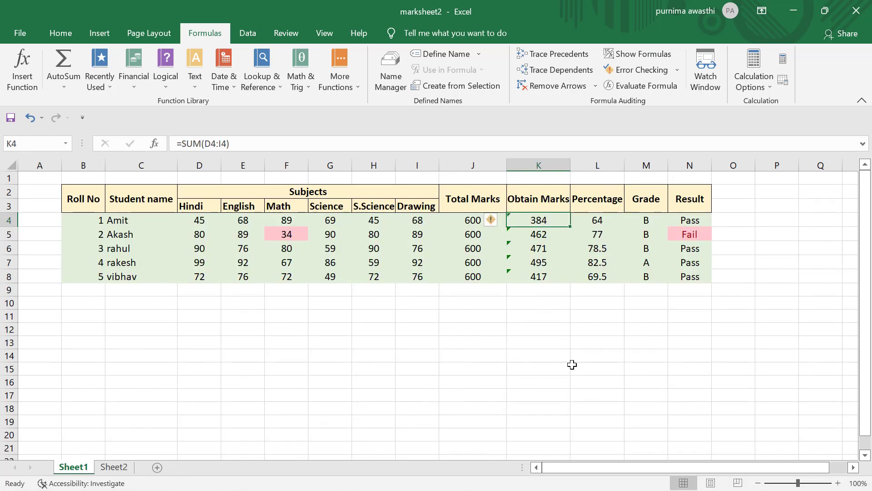
- Examine the Obtain Marks formula in cell K4 and the subject marks D4:I4 it adds up
{"action": "left_click", "coordinate": [408, 372]}
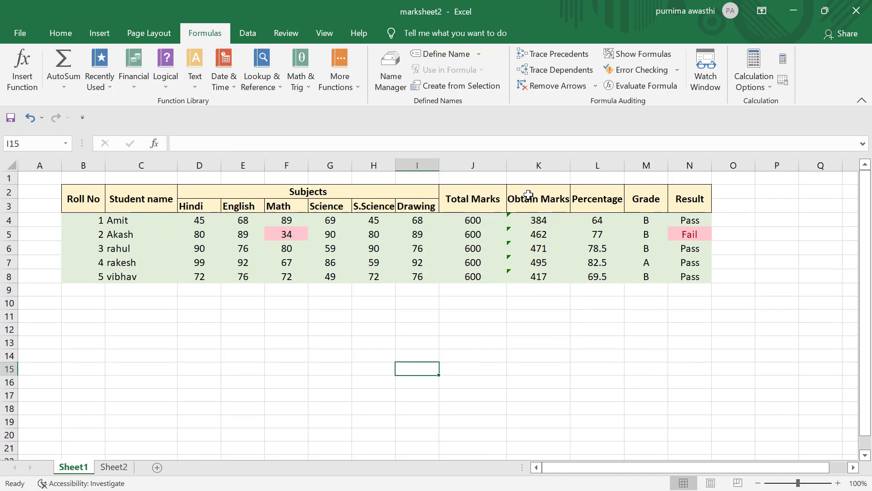
{"action": "left_click", "coordinate": [536, 222]}
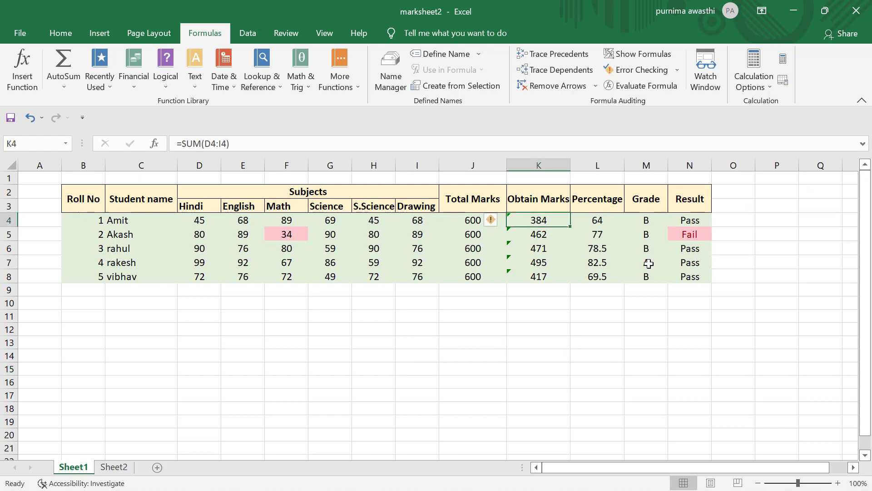
{"action": "left_click", "coordinate": [534, 352]}
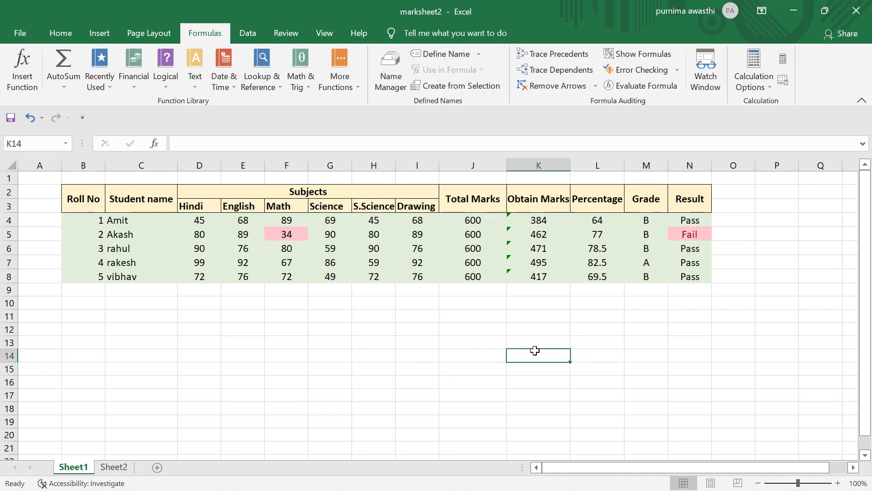
{"action": "left_click", "coordinate": [548, 220]}
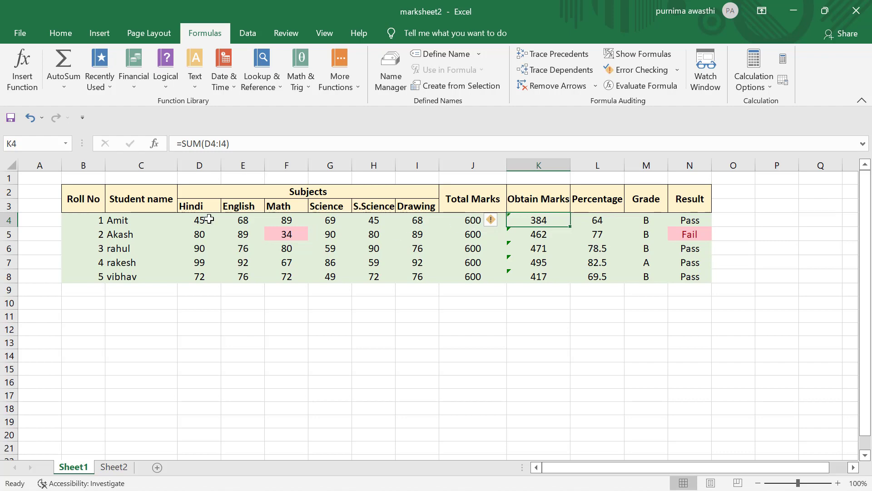
{"action": "left_click_drag", "start_coordinate": [190, 219], "coordinate": [416, 221]}
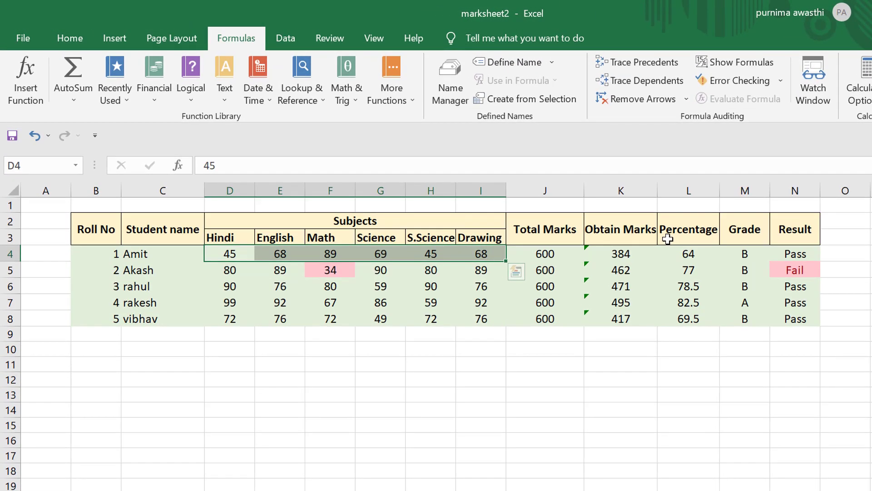
- Clear the Total Marks value in cell J4 to view the effect on the row, and undo the deletion
{"action": "left_click", "coordinate": [530, 252]}
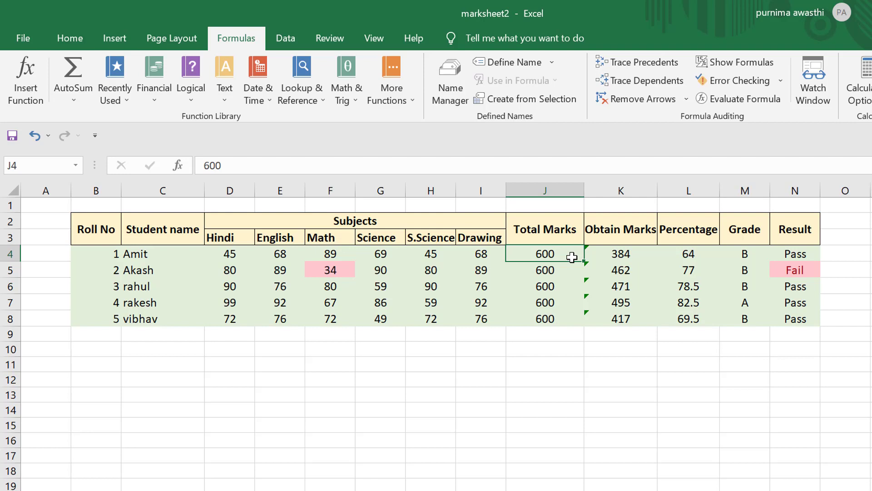
{"action": "key", "text": "Delete"}
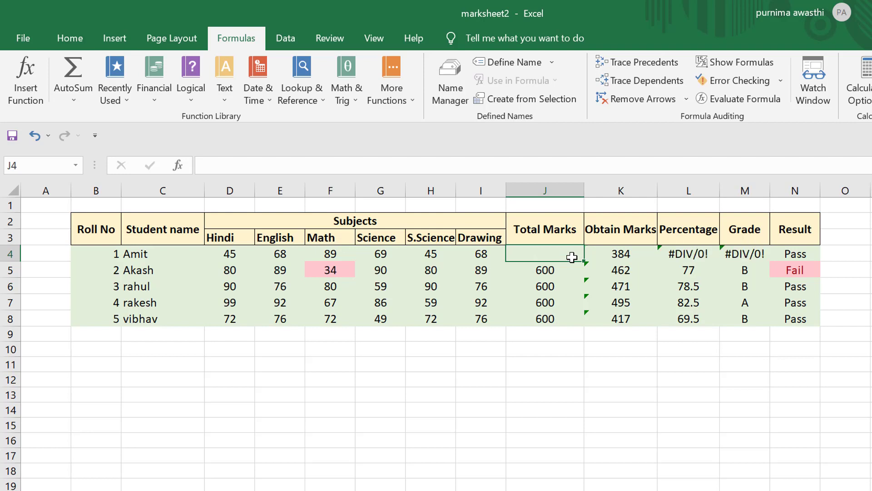
{"action": "left_click", "coordinate": [591, 288]}
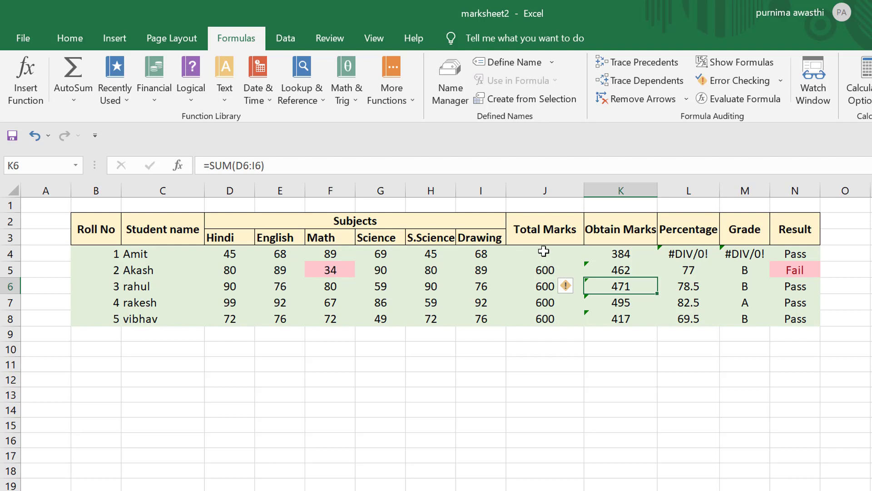
{"action": "key", "text": "ctrl+z"}
{"action": "left_click", "coordinate": [645, 328]}
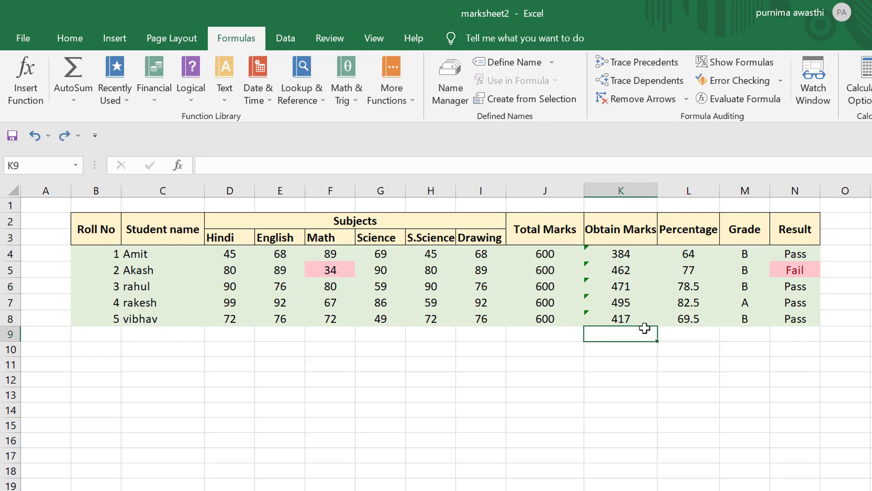
- Run Error Checking on the Obtain Marks formula in cell K4 and ignore its error
{"action": "left_click", "coordinate": [605, 257]}
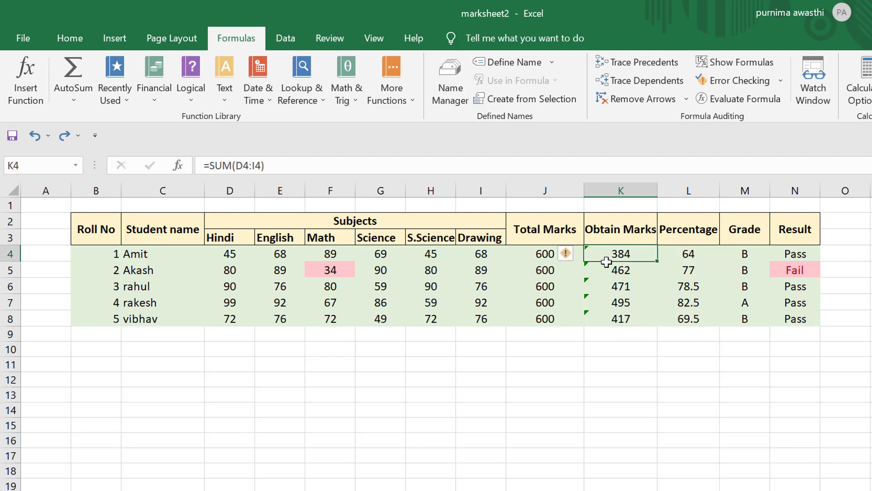
{"action": "mouse_move", "coordinate": [606, 261]}
{"action": "left_mouse_down"}
{"action": "mouse_move", "coordinate": [608, 289]}
{"action": "mouse_move", "coordinate": [612, 258]}
{"action": "left_mouse_up"}
{"action": "left_click", "coordinate": [767, 82]}
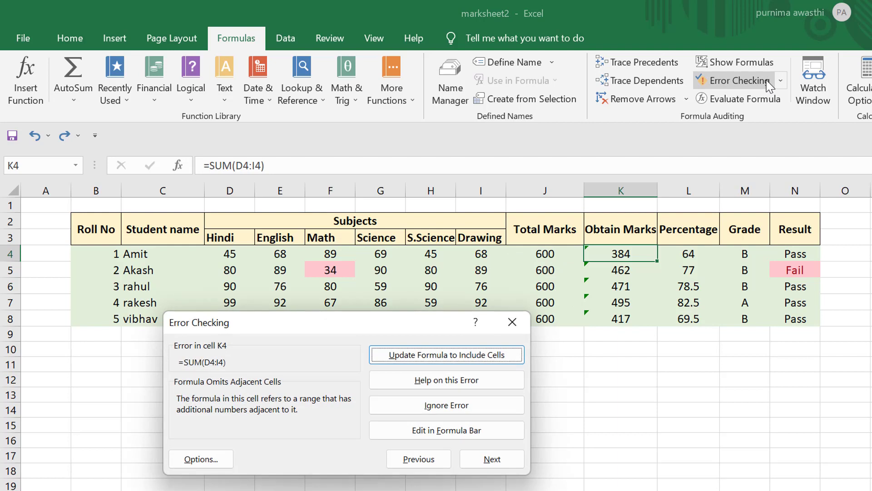
{"action": "left_click", "coordinate": [473, 409]}
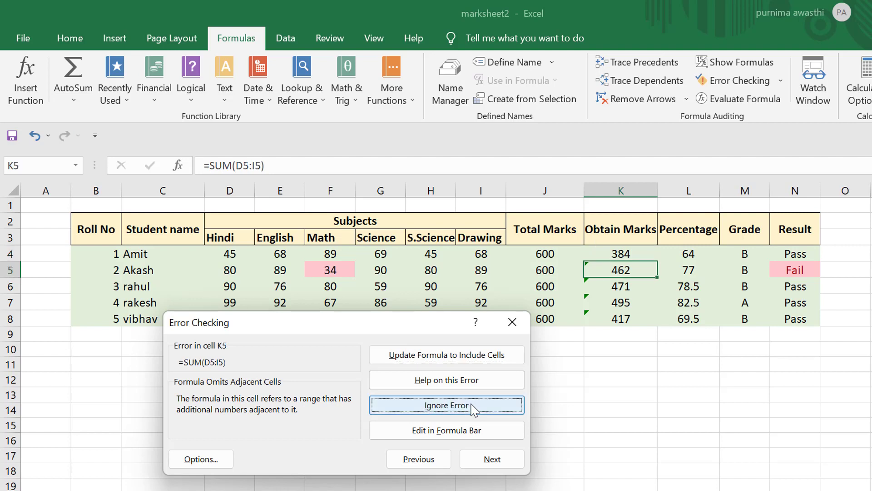
- Ignore the remaining formula errors for the Obtain Marks cells K5:K8 and close the error check
{"action": "left_click", "coordinate": [498, 402]}
{"action": "left_click", "coordinate": [498, 403]}
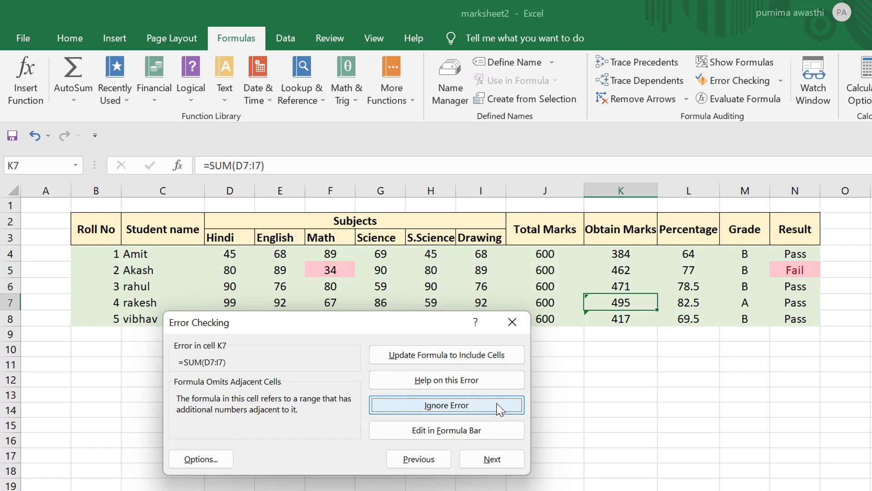
{"action": "left_click", "coordinate": [497, 402]}
{"action": "left_click", "coordinate": [497, 403]}
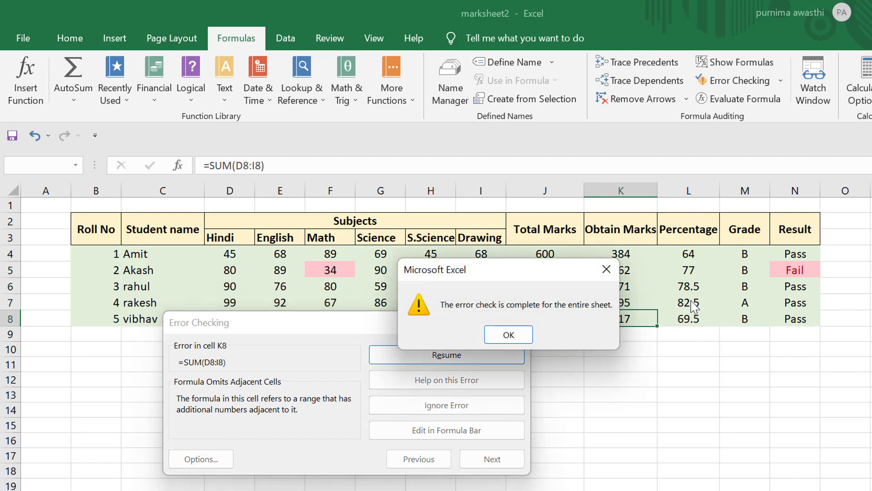
{"action": "left_click", "coordinate": [607, 270]}
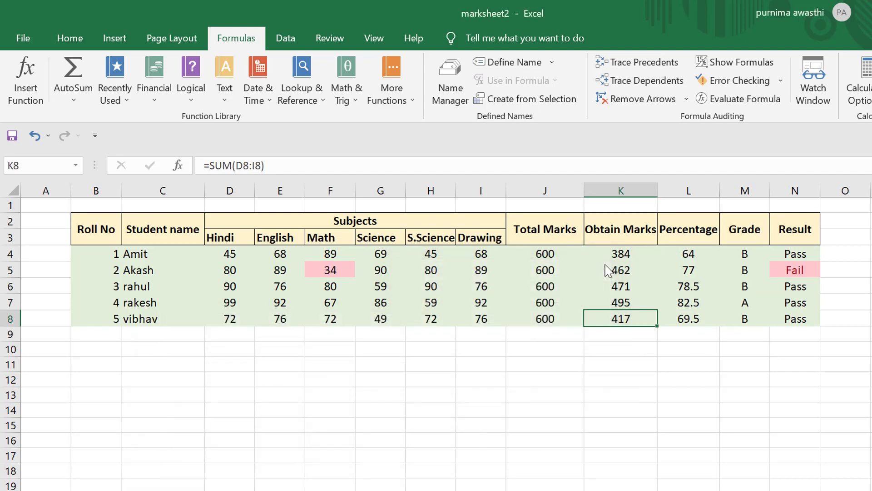
{"action": "left_click", "coordinate": [539, 376]}
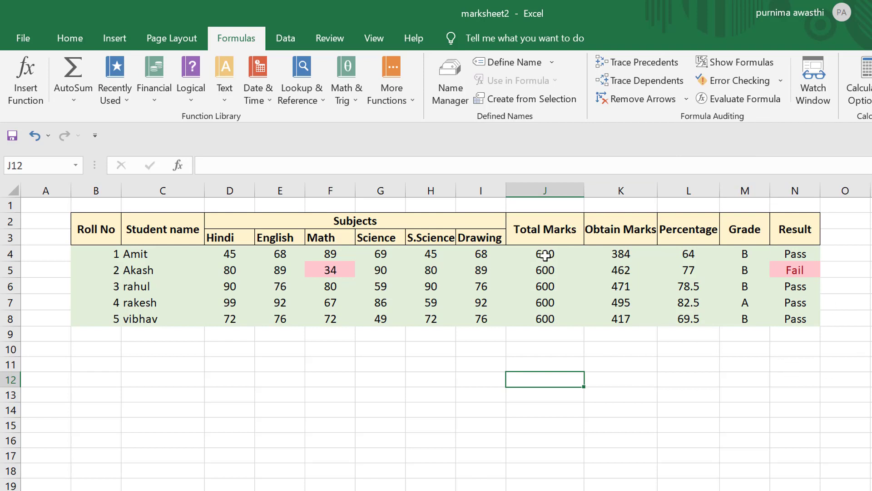
- Evaluate the Obtain Marks formula in cell K4 with Evaluate Formula, restart the evaluation, and close it
{"action": "left_click", "coordinate": [631, 256]}
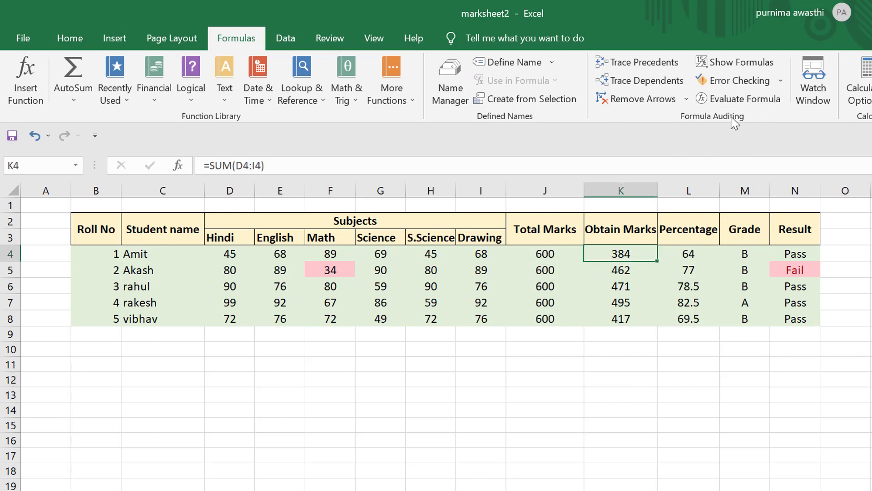
{"action": "left_click", "coordinate": [740, 99]}
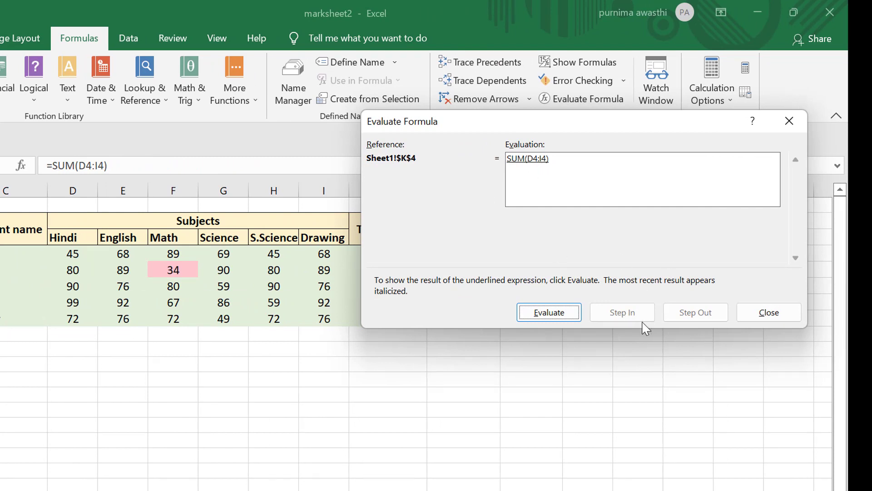
{"action": "left_click", "coordinate": [554, 312]}
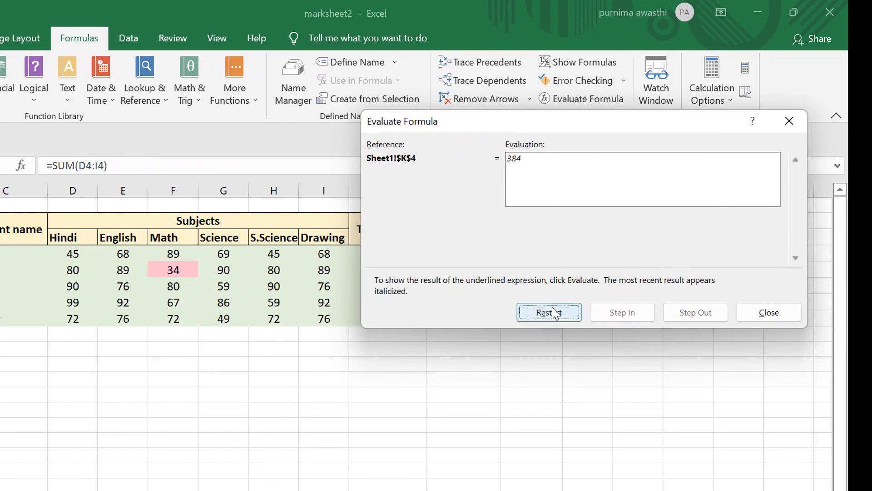
{"action": "left_click", "coordinate": [555, 313]}
{"action": "left_click", "coordinate": [555, 313]}
{"action": "left_click", "coordinate": [560, 320]}
{"action": "left_click", "coordinate": [785, 122]}
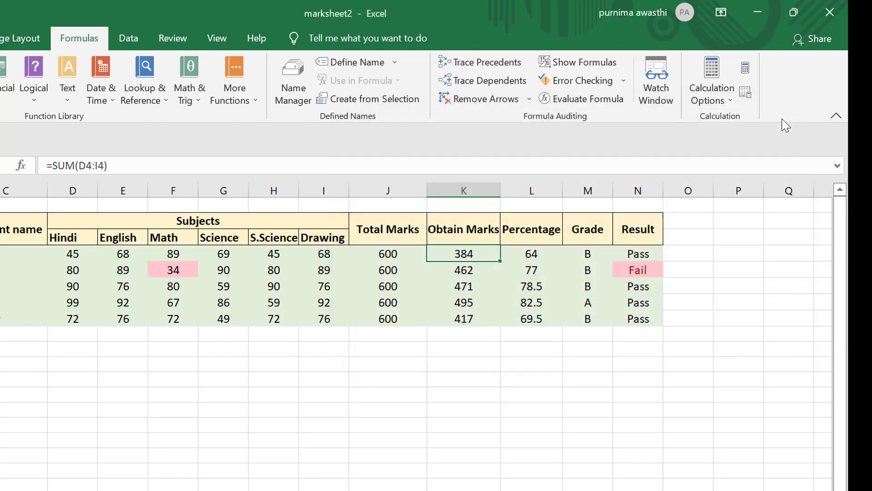
- Evaluate the Percentage formula in cell L4 part by part with Evaluate Formula, and close it
{"action": "left_click", "coordinate": [522, 256]}
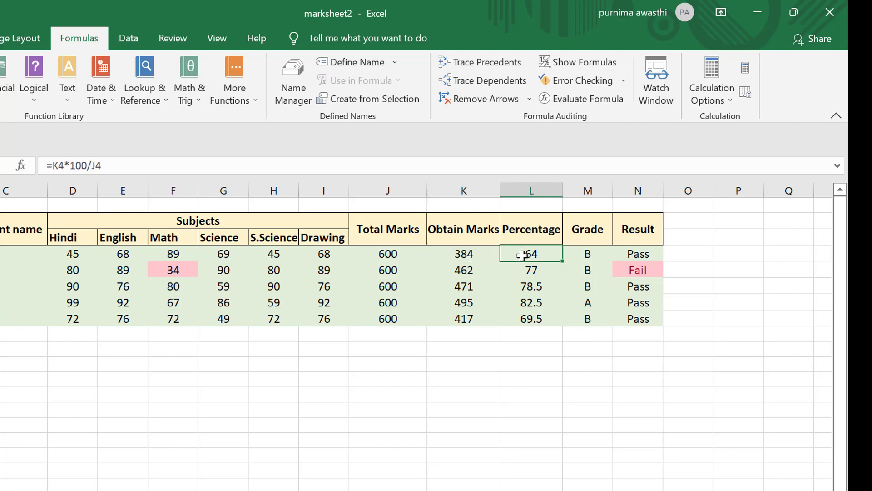
{"action": "left_click", "coordinate": [566, 100]}
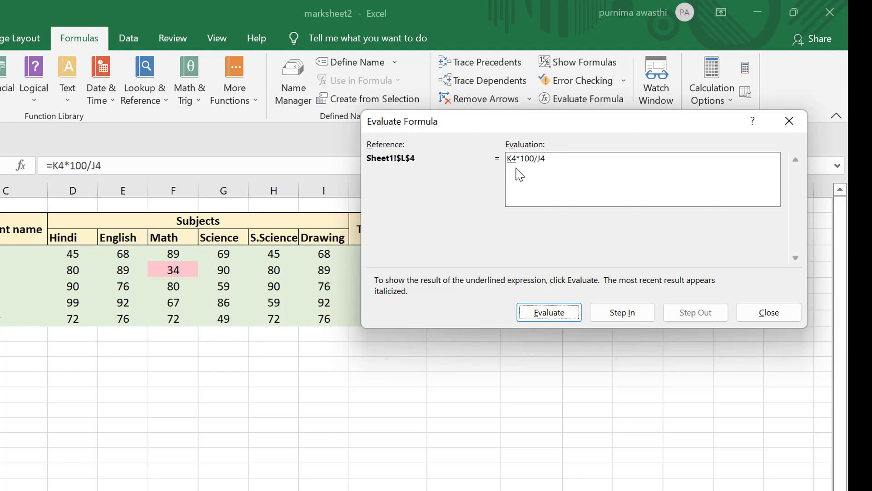
{"action": "left_click", "coordinate": [547, 318]}
{"action": "left_click", "coordinate": [546, 318]}
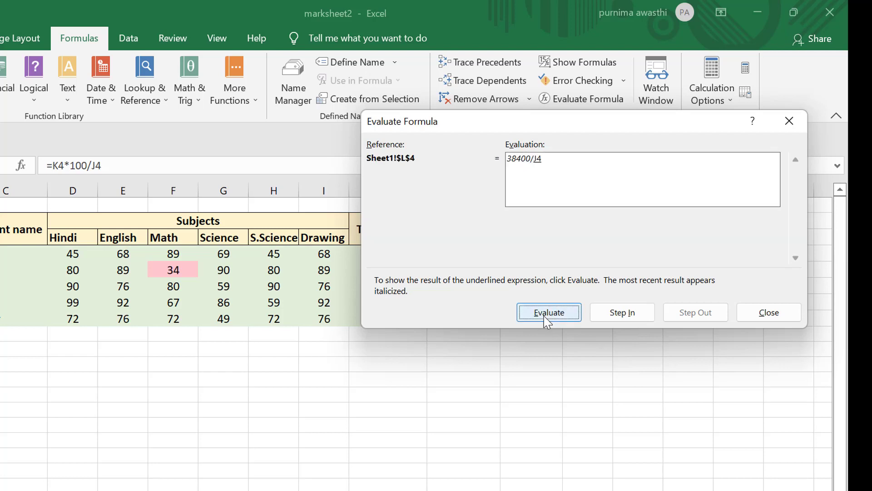
{"action": "left_click", "coordinate": [547, 319]}
{"action": "left_click", "coordinate": [547, 319]}
{"action": "left_click", "coordinate": [546, 319]}
{"action": "left_click", "coordinate": [547, 319]}
{"action": "left_click", "coordinate": [790, 119]}
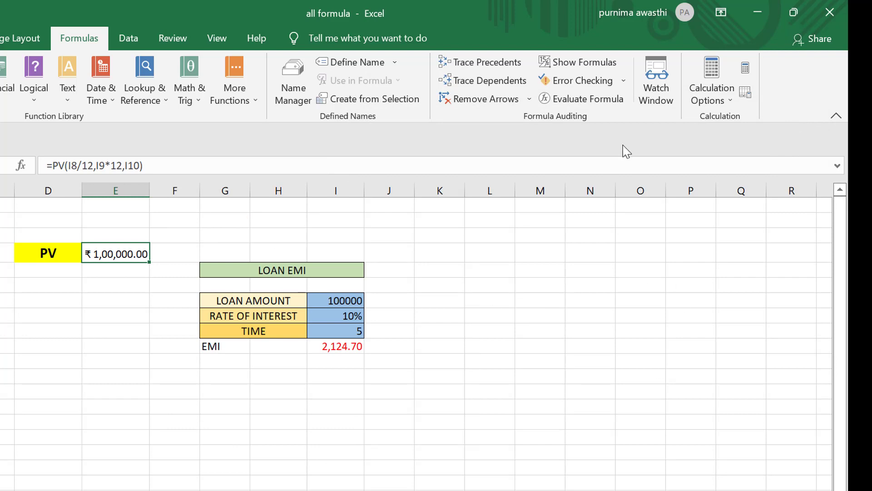
- In the all formula workbook, add a Watch Window watch on the LOAN EMI table cells Sheet2!$G$5:$I$11
{"action": "left_click", "coordinate": [652, 95]}
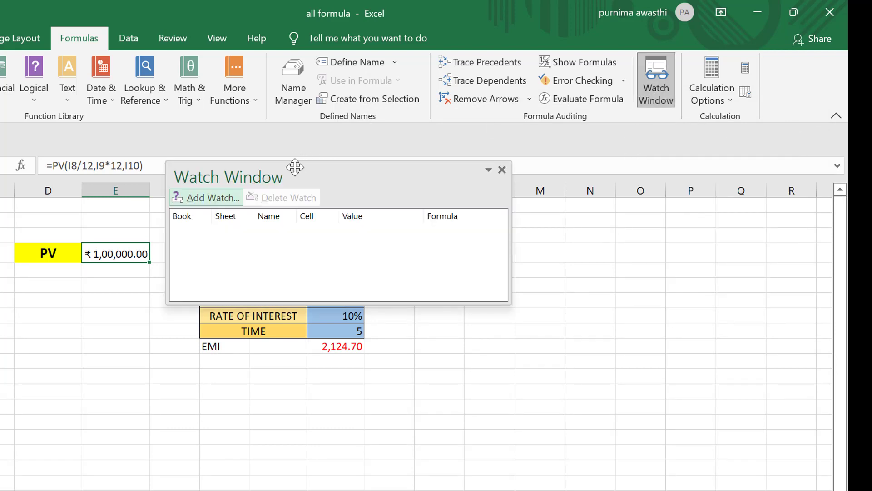
{"action": "left_click", "coordinate": [228, 202]}
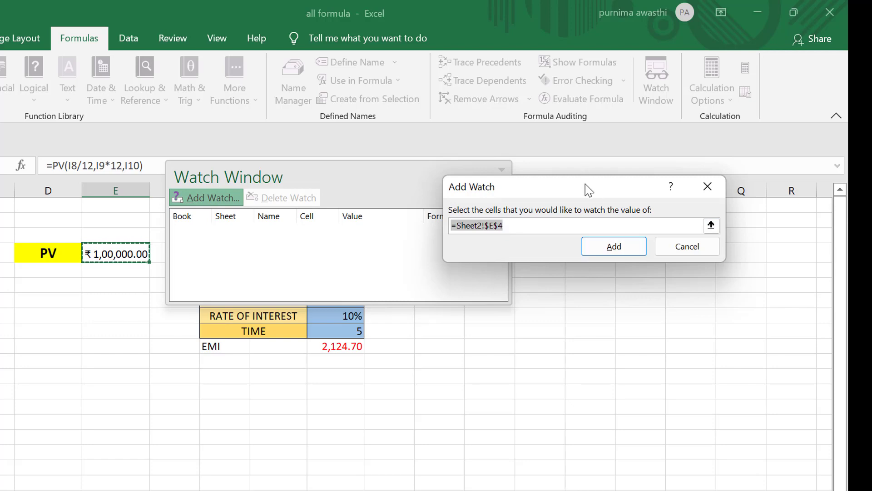
{"action": "left_click_drag", "start_coordinate": [588, 186], "coordinate": [660, 262]}
{"action": "left_click_drag", "start_coordinate": [419, 184], "coordinate": [606, 103]}
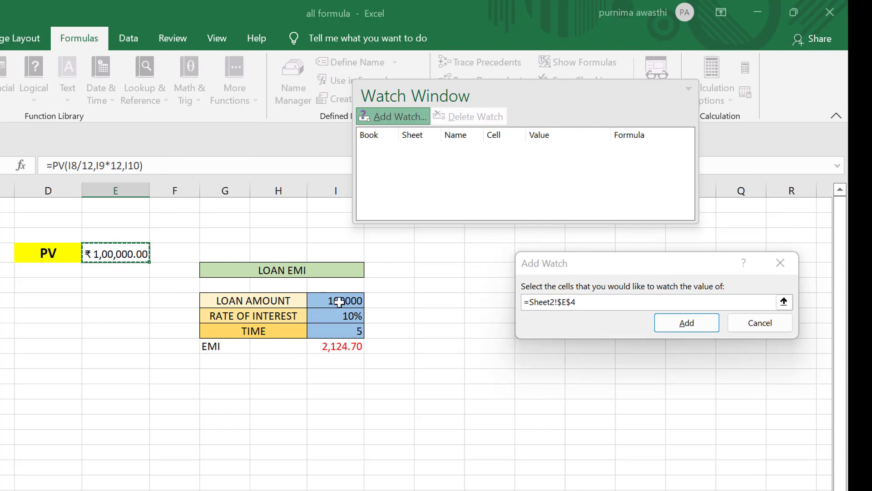
{"action": "left_click", "coordinate": [606, 301]}
{"action": "key", "text": "BackSpace"}
{"action": "key", "text": "BackSpace"}
{"action": "key", "text": "BackSpace"}
{"action": "key", "text": "BackSpace"}
{"action": "key", "text": "BackSpace"}
{"action": "key", "text": "BackSpace"}
{"action": "key", "text": "BackSpace"}
{"action": "key", "text": "BackSpace"}
{"action": "key", "text": "BackSpace"}
{"action": "key", "text": "BackSpace"}
{"action": "key", "text": "BackSpace"}
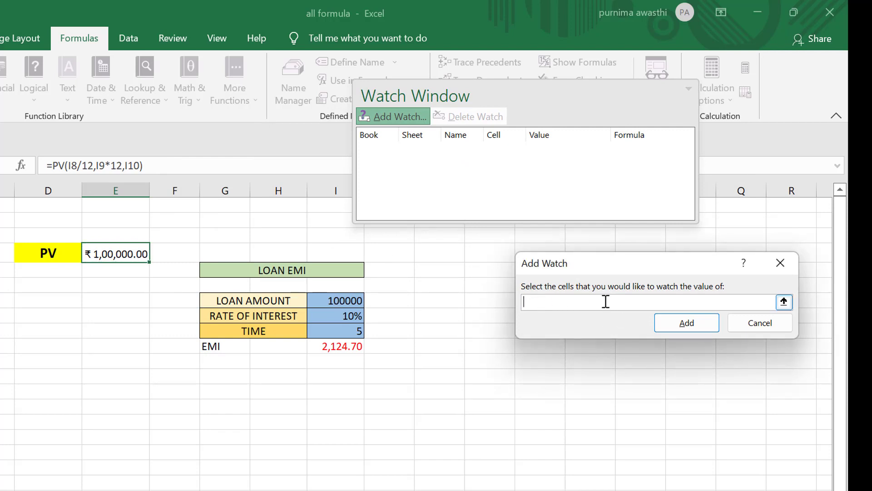
{"action": "left_click_drag", "start_coordinate": [205, 263], "coordinate": [342, 362]}
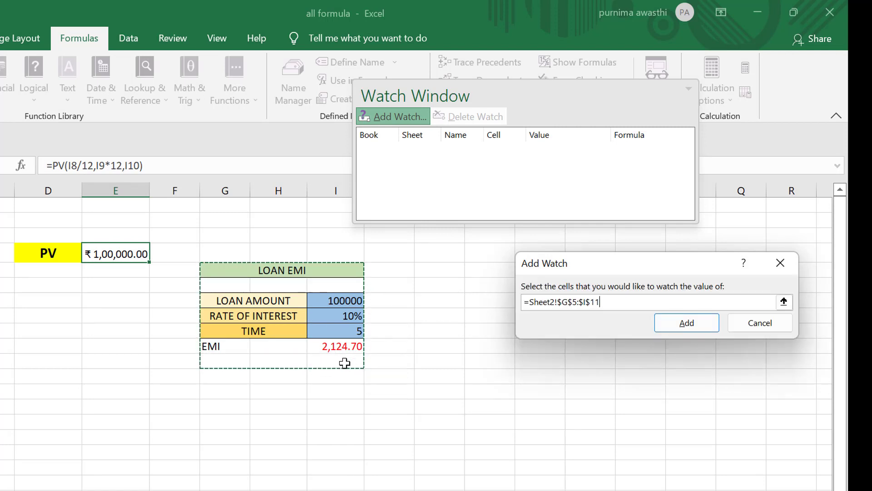
{"action": "left_click", "coordinate": [686, 323]}
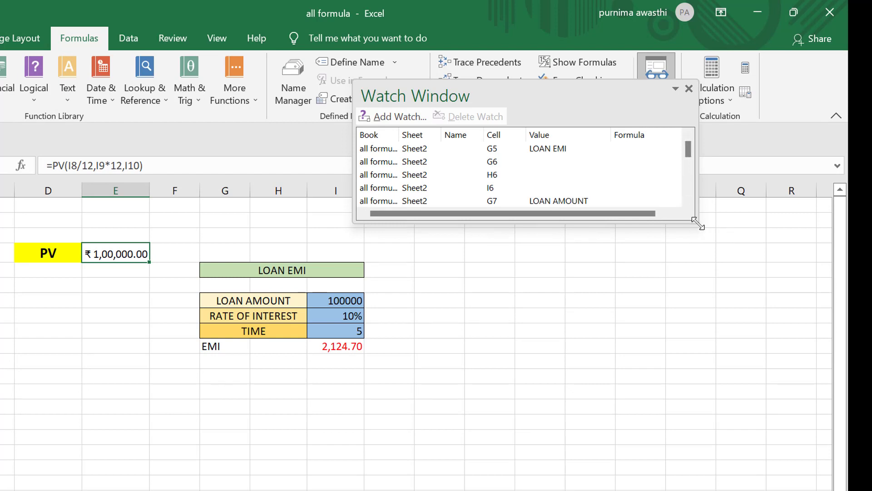
- Enlarge the Watch Window to examine all watched cells with their values and formulas, and close it
{"action": "left_click_drag", "start_coordinate": [699, 224], "coordinate": [812, 376]}
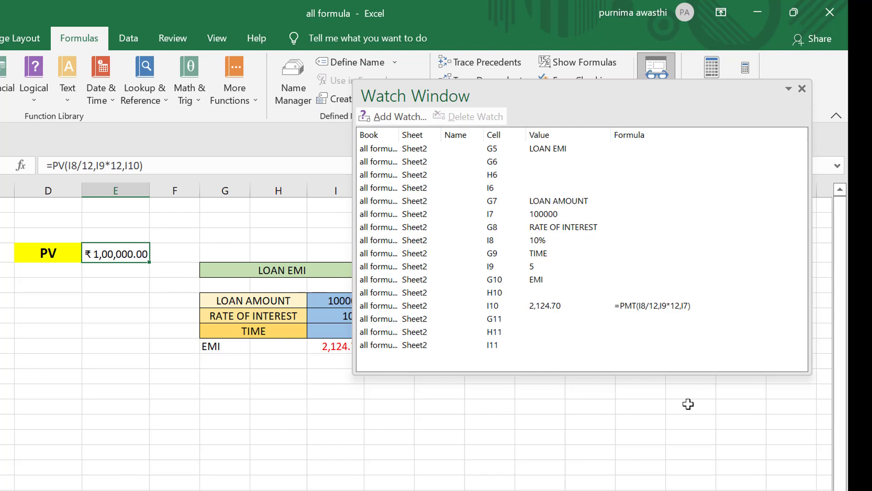
{"action": "left_click", "coordinate": [802, 88]}
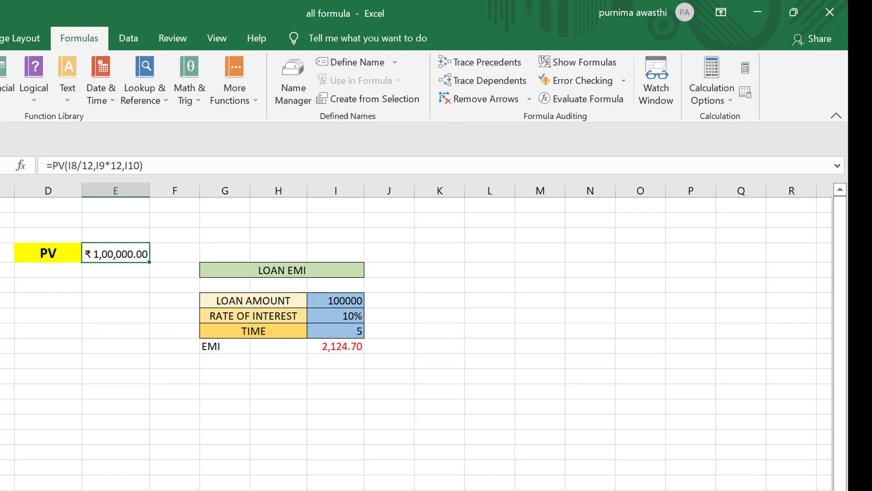
- Look through the following sheets of the all formula workbook and switch back to the marksheet2 workbook
{"action": "key", "text": "ctrl+Page_Down"}
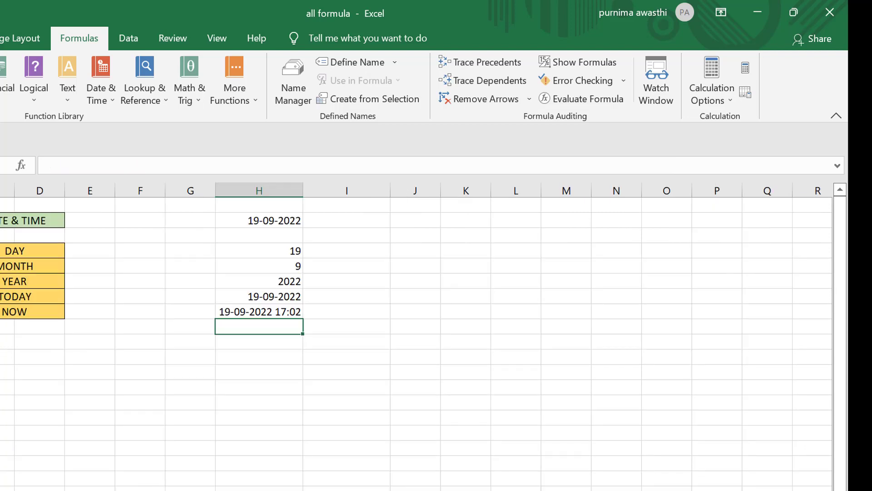
{"action": "key", "text": "ctrl+Page_Down"}
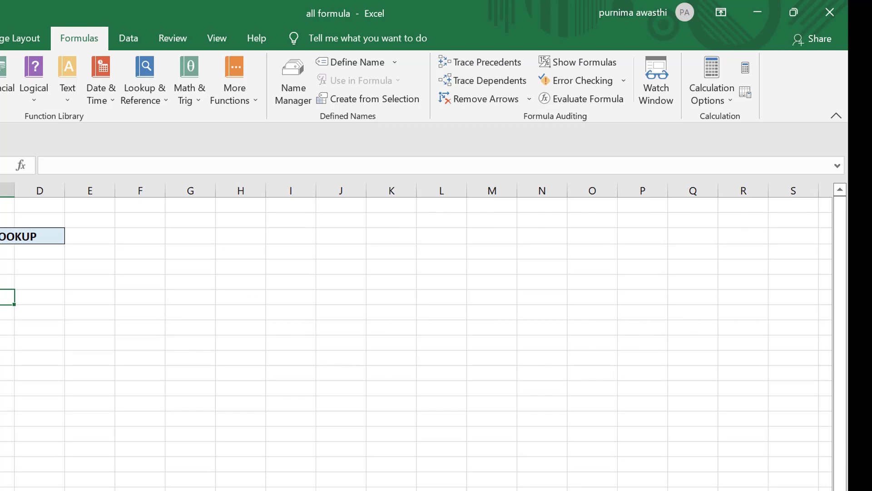
{"action": "key", "text": "ctrl+Page_Down"}
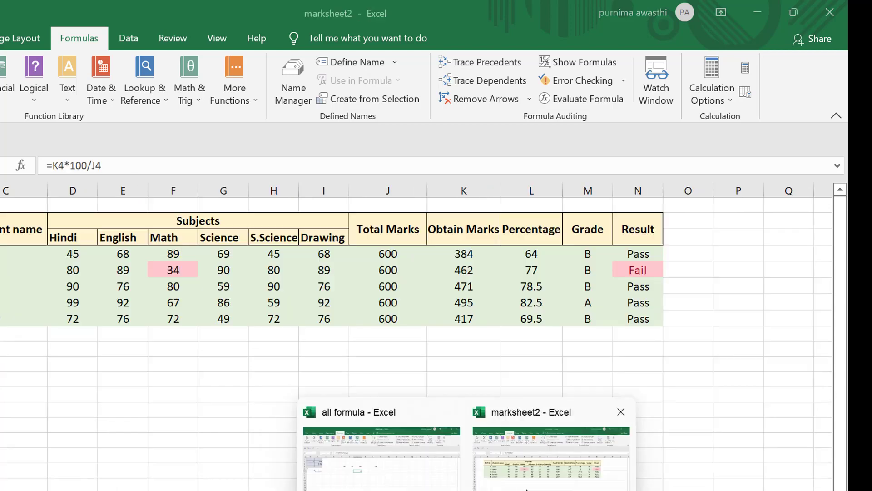
{"action": "left_click", "coordinate": [526, 489]}
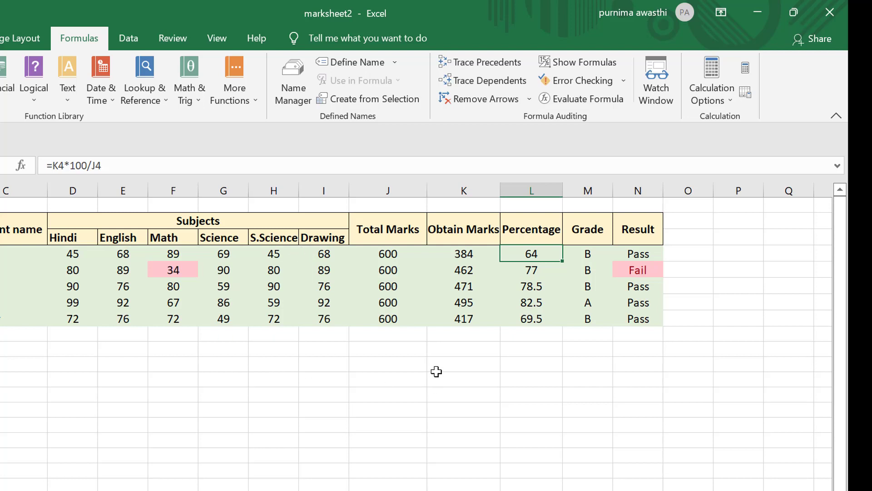
- Check the calculation mode, set the Hindi mark in cell D4 to 40, and inspect Obtain Marks in K4
{"action": "left_click", "coordinate": [716, 100]}
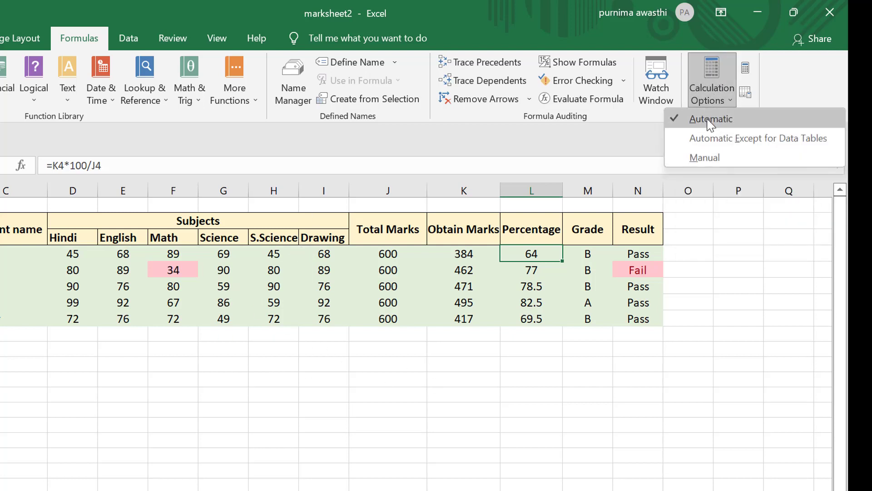
{"action": "left_click", "coordinate": [438, 457]}
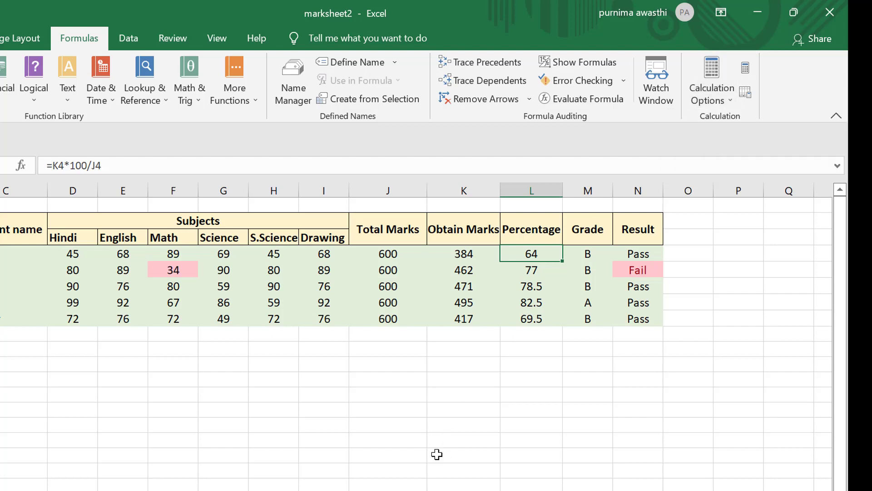
{"action": "left_click", "coordinate": [86, 253]}
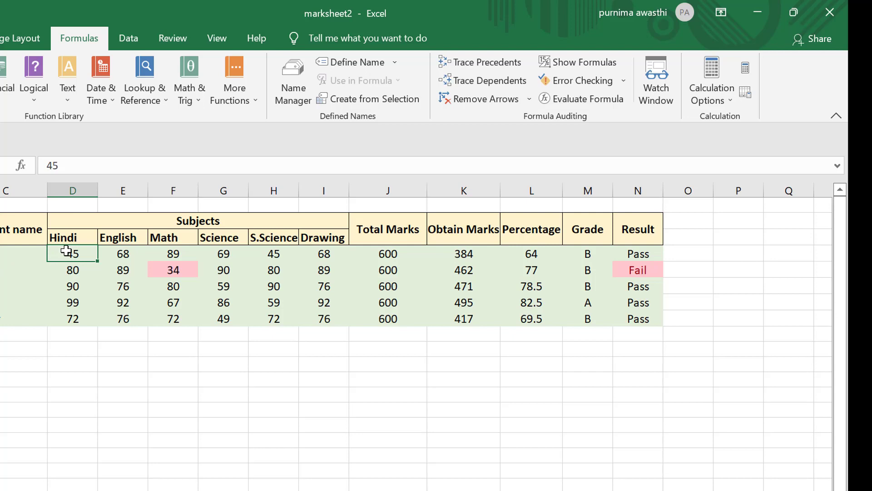
{"action": "type", "text": "40"}
{"action": "key", "text": "Return"}
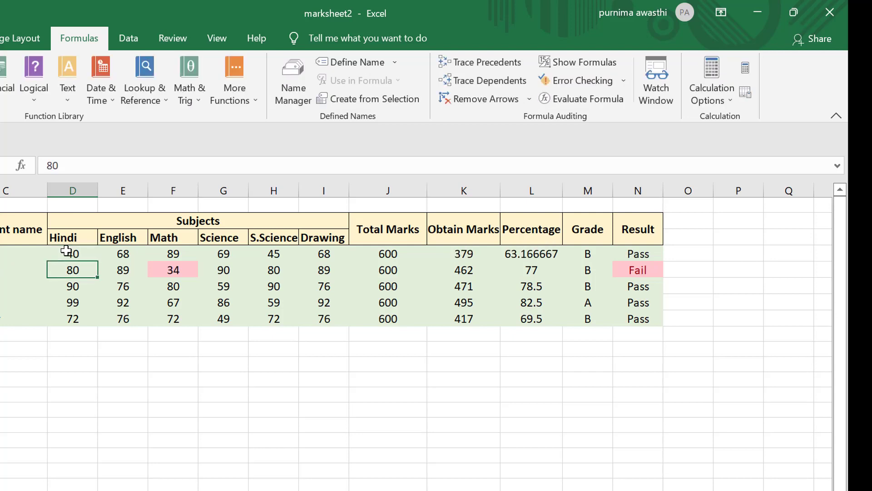
{"action": "left_click", "coordinate": [451, 258]}
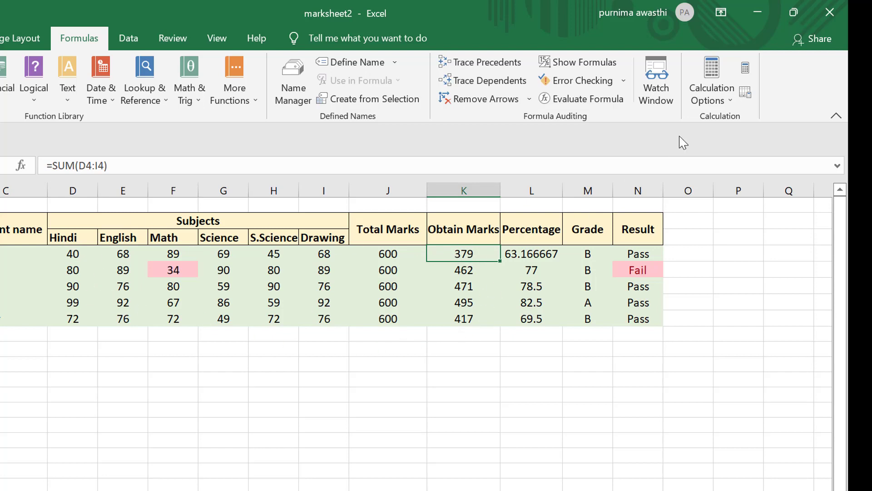
- Set the calculation mode to Manual, change the Hindi mark in D4 to 45, and inspect K4
{"action": "left_click", "coordinate": [703, 96]}
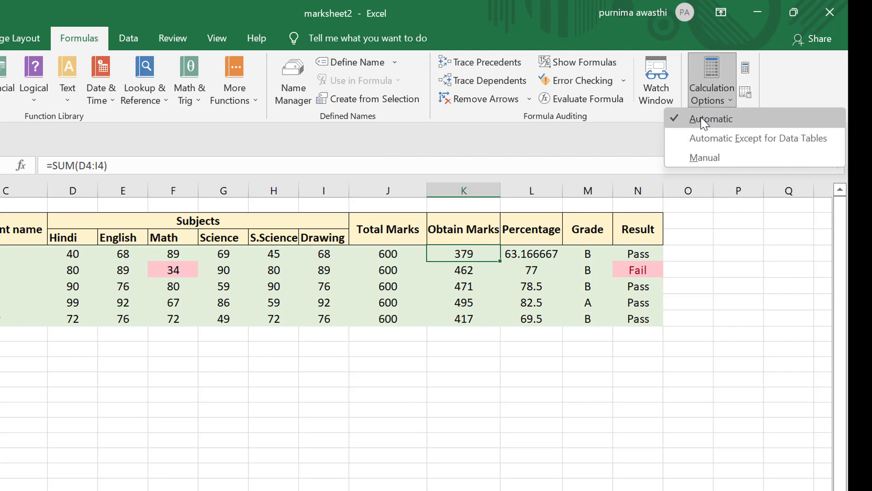
{"action": "left_click", "coordinate": [705, 159]}
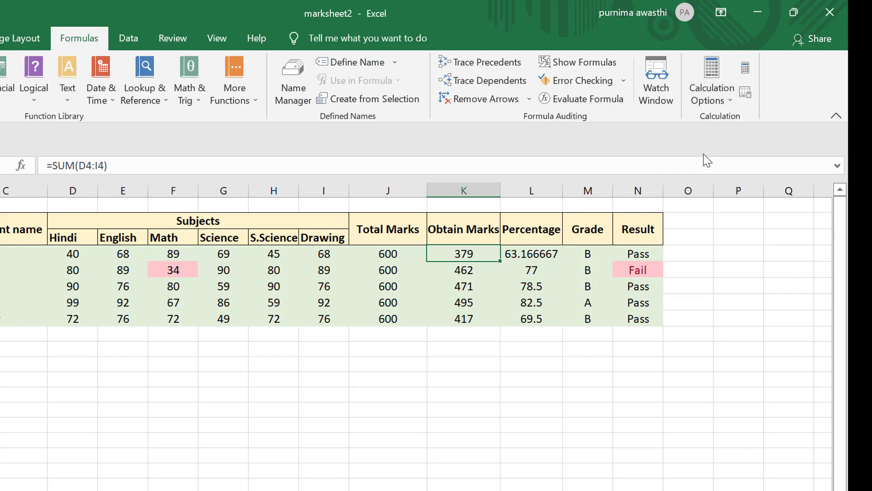
{"action": "left_click", "coordinate": [80, 256]}
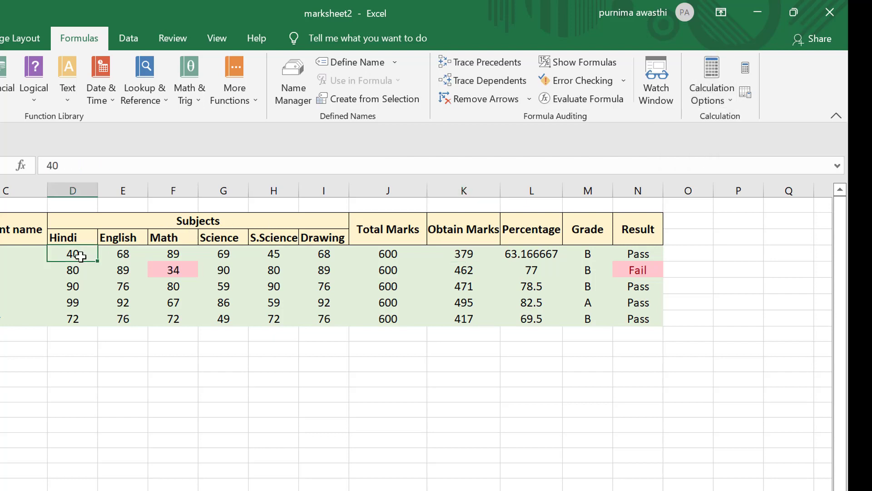
{"action": "type", "text": "45"}
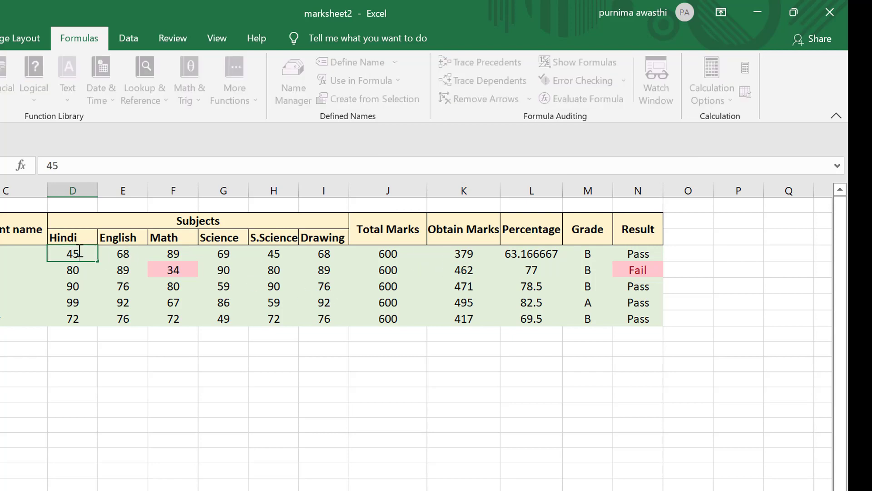
{"action": "key", "text": "Return"}
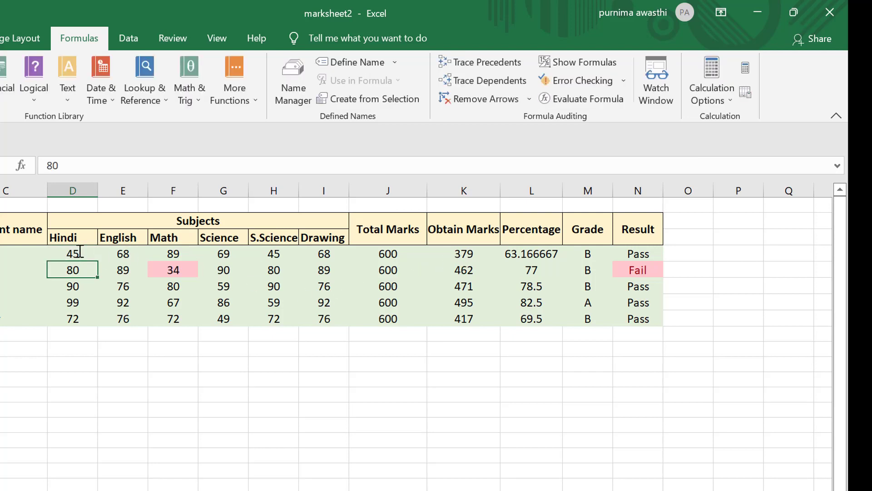
{"action": "left_click", "coordinate": [450, 257]}
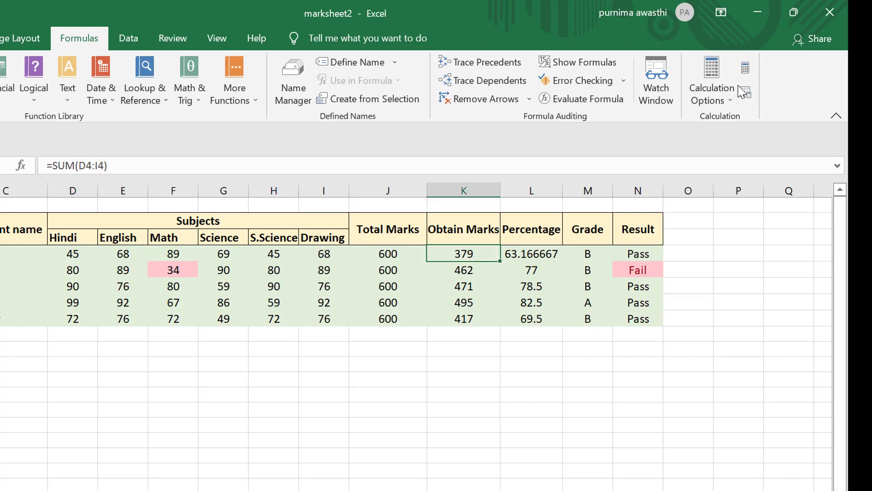
- Check the calculation mode and recalculate the workbook with Calculate Now to update the formulas
{"action": "left_click", "coordinate": [725, 98]}
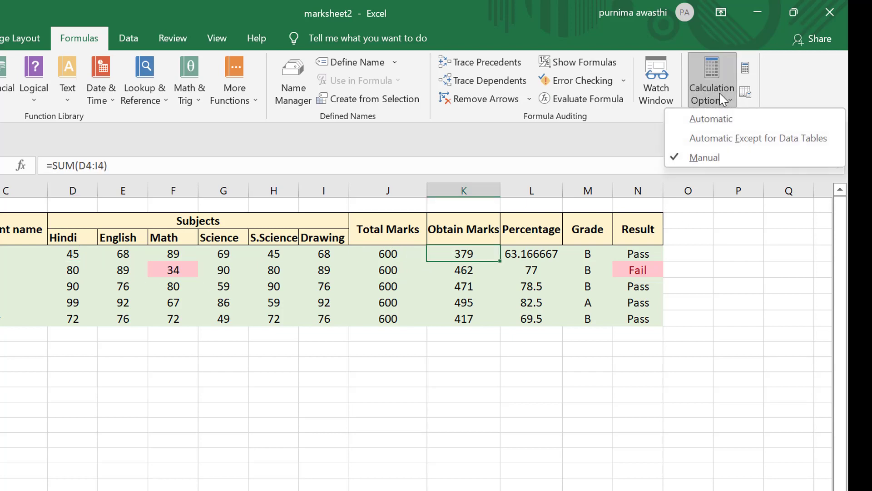
{"action": "left_click", "coordinate": [436, 294]}
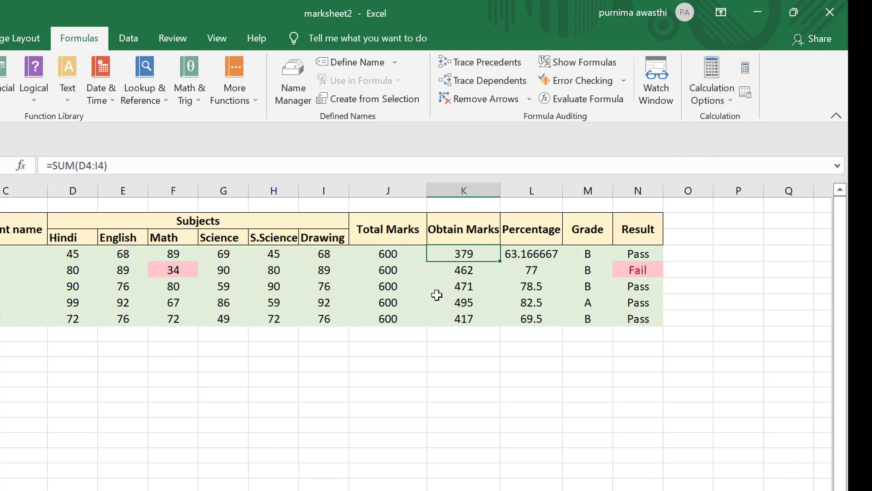
{"action": "left_click", "coordinate": [744, 70]}
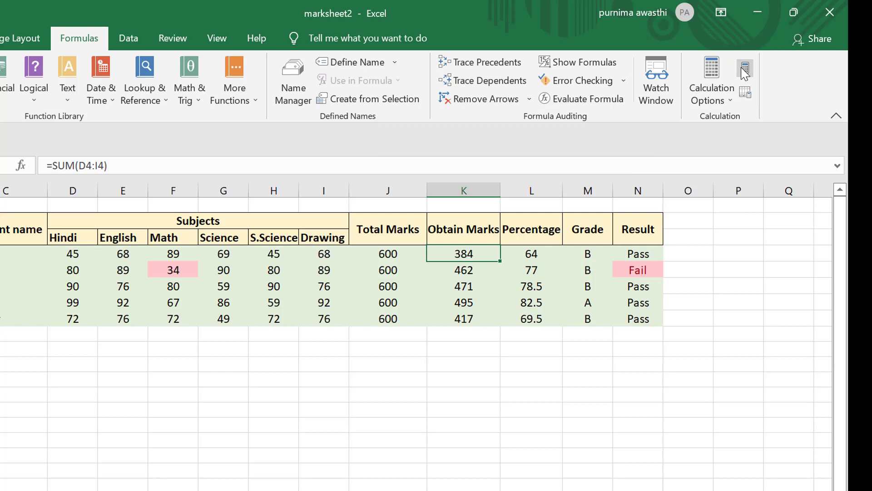
- Set the calculation mode to Automatic and change the S.Science mark in cell H8 to 50
{"action": "left_click", "coordinate": [718, 94]}
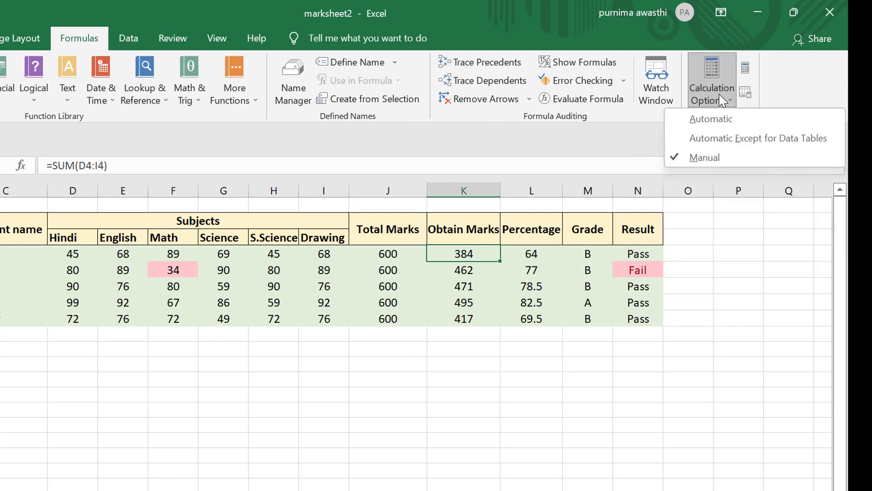
{"action": "left_click", "coordinate": [719, 121]}
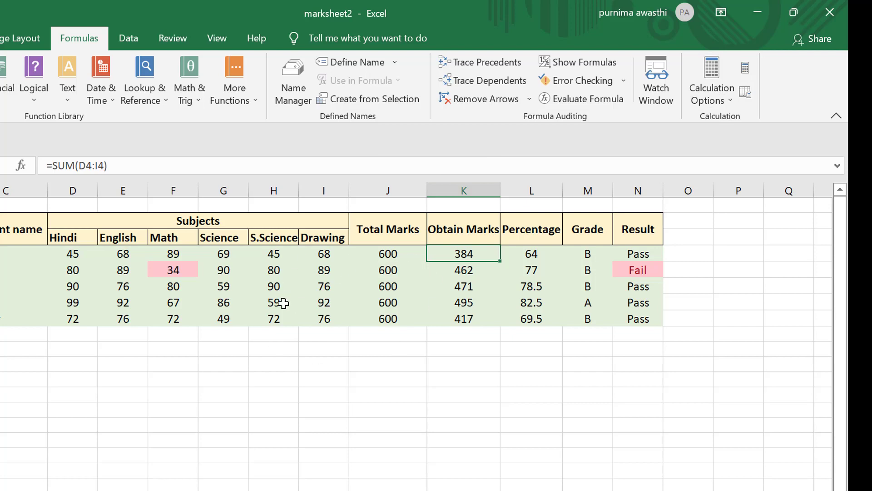
{"action": "left_click", "coordinate": [281, 321]}
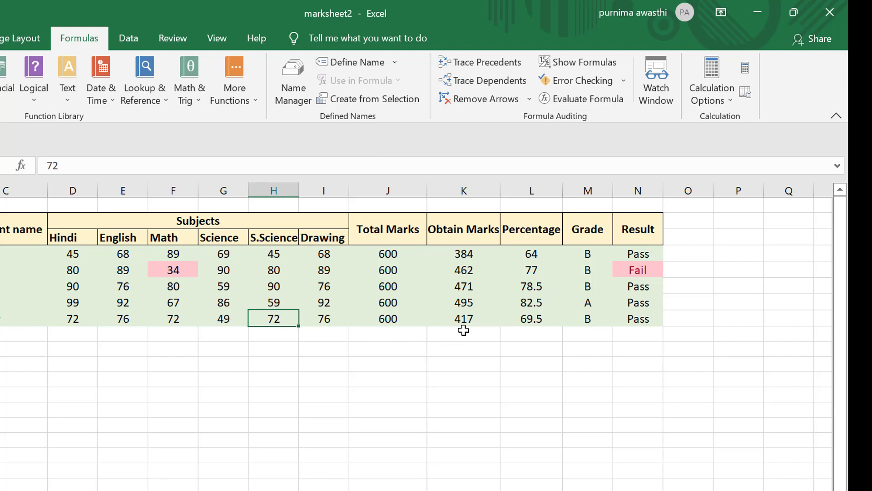
{"action": "type", "text": "50"}
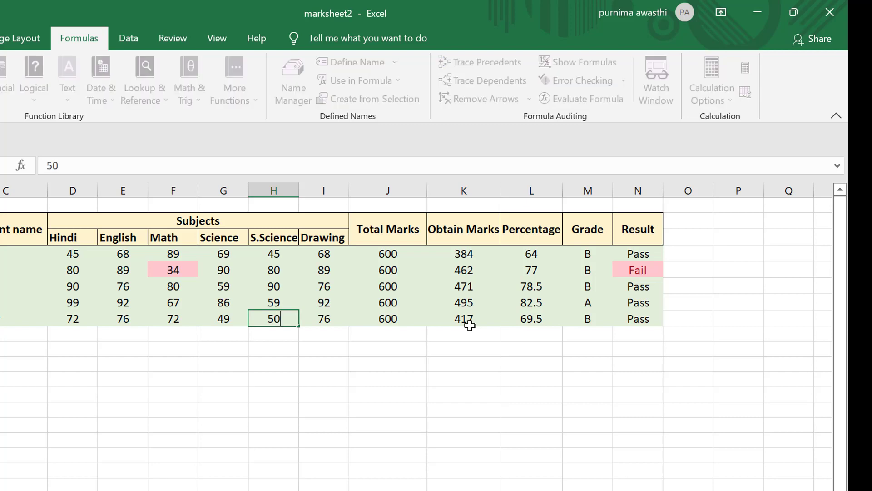
{"action": "key", "text": "Return"}
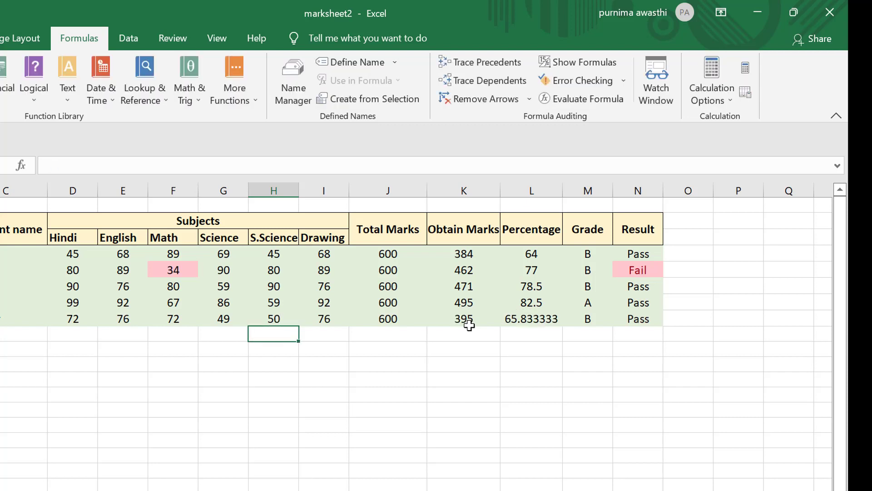